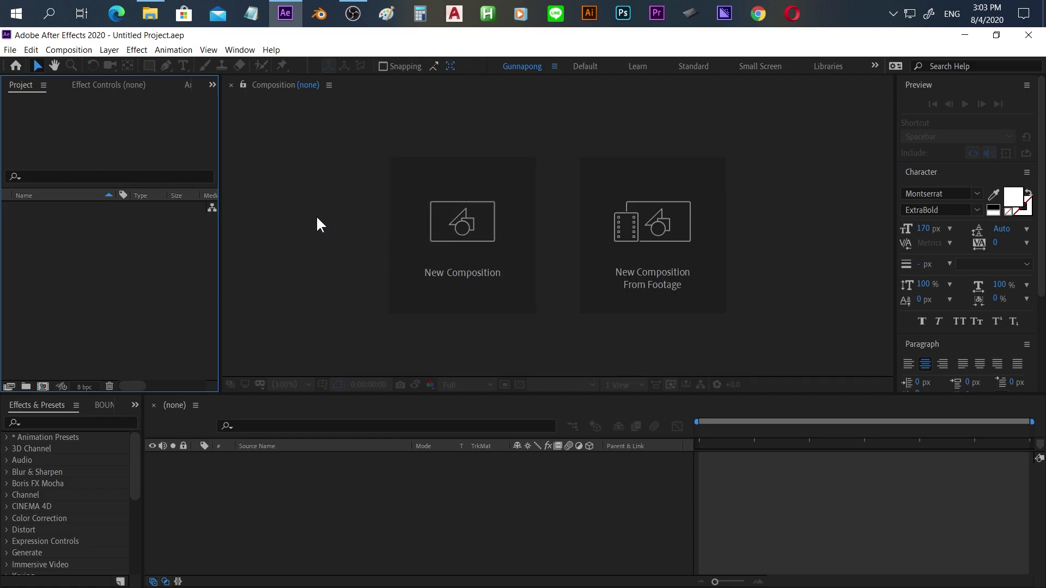
Step: Open the recent project E:\After Effects Projects\Media slideshow.aep
click(11, 50)
mouse_move(96, 103)
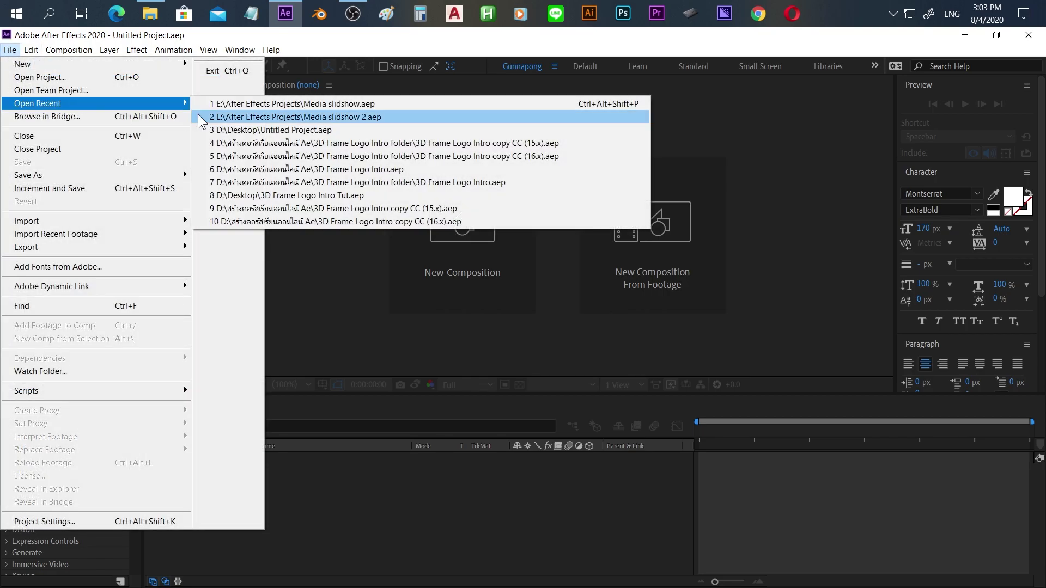
click(396, 105)
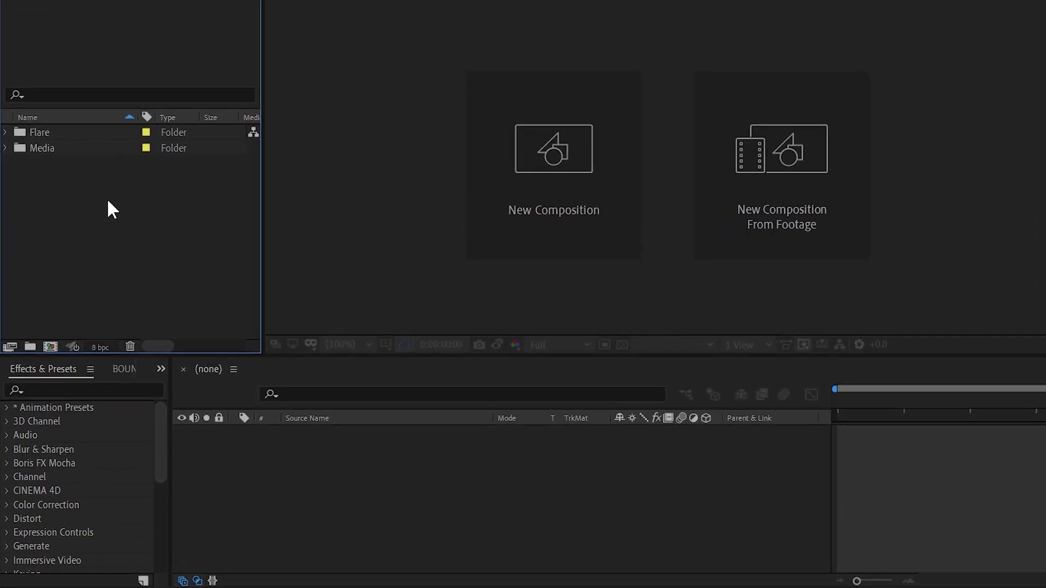
Step: Create a composition named Scene at 1920 x 1080 with the aspect ratio unlocked
click(51, 347)
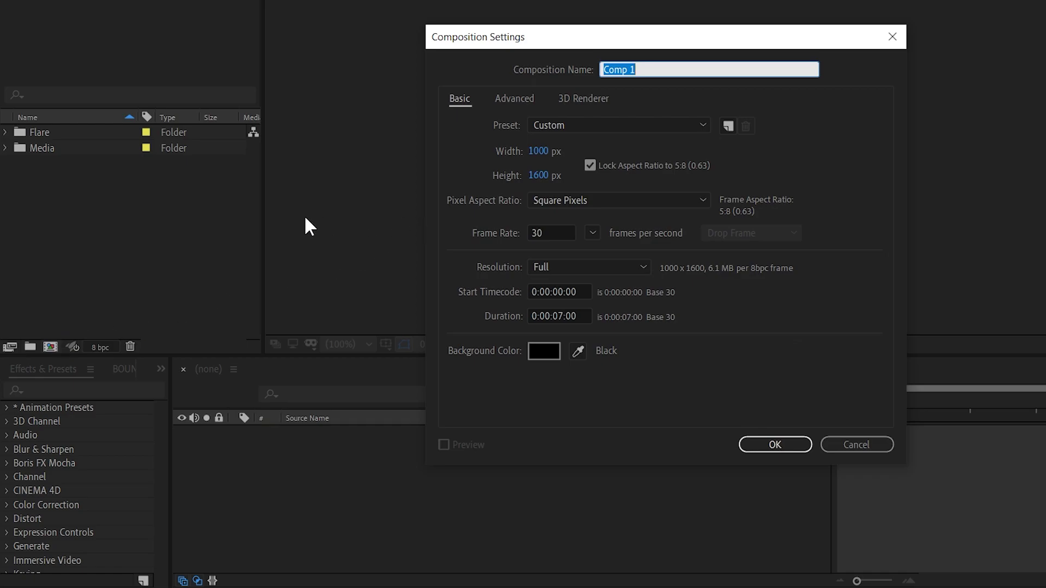
text(Scene)
click(539, 151)
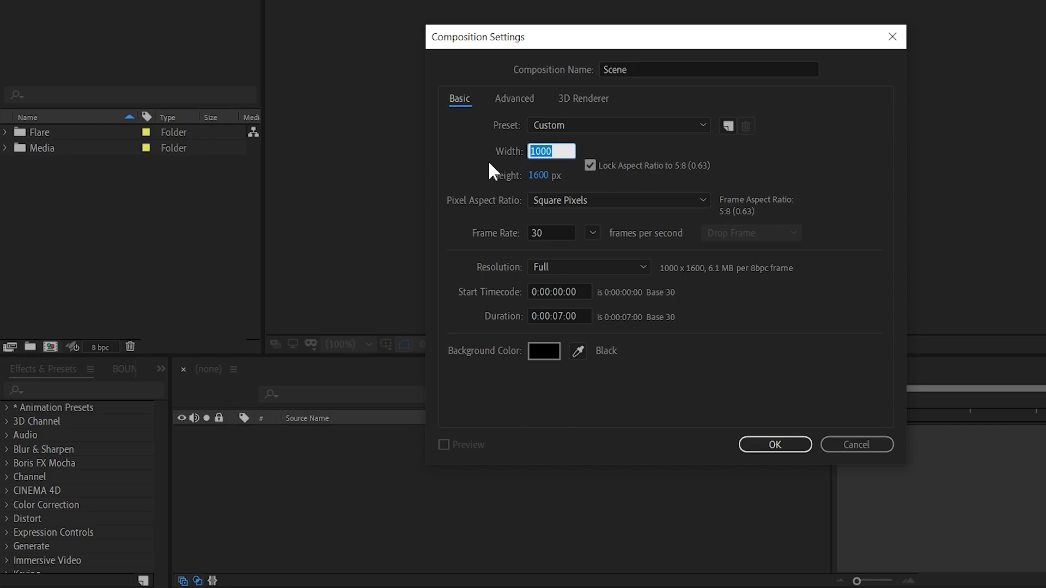
text(1920)
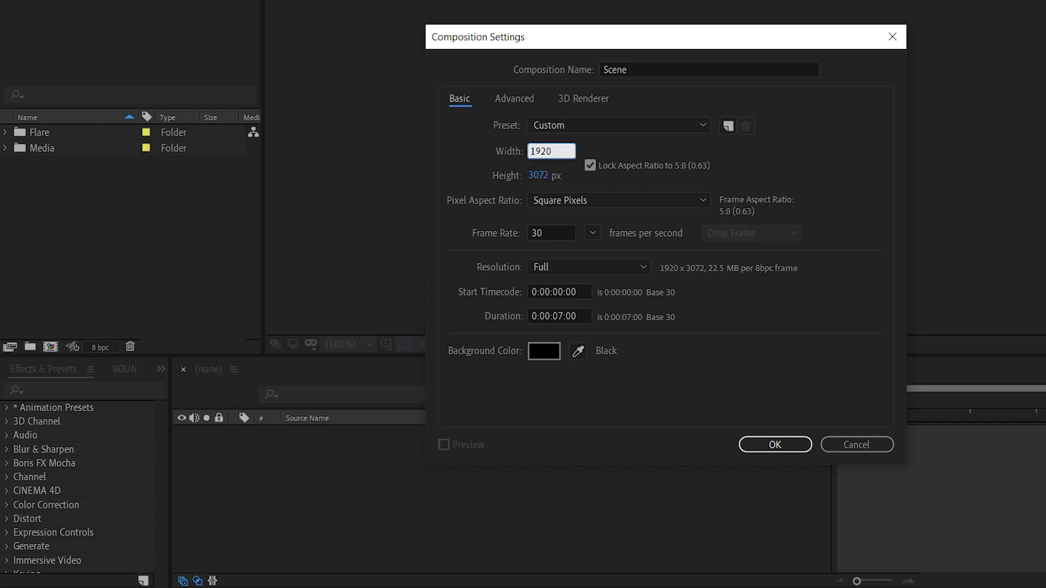
click(591, 165)
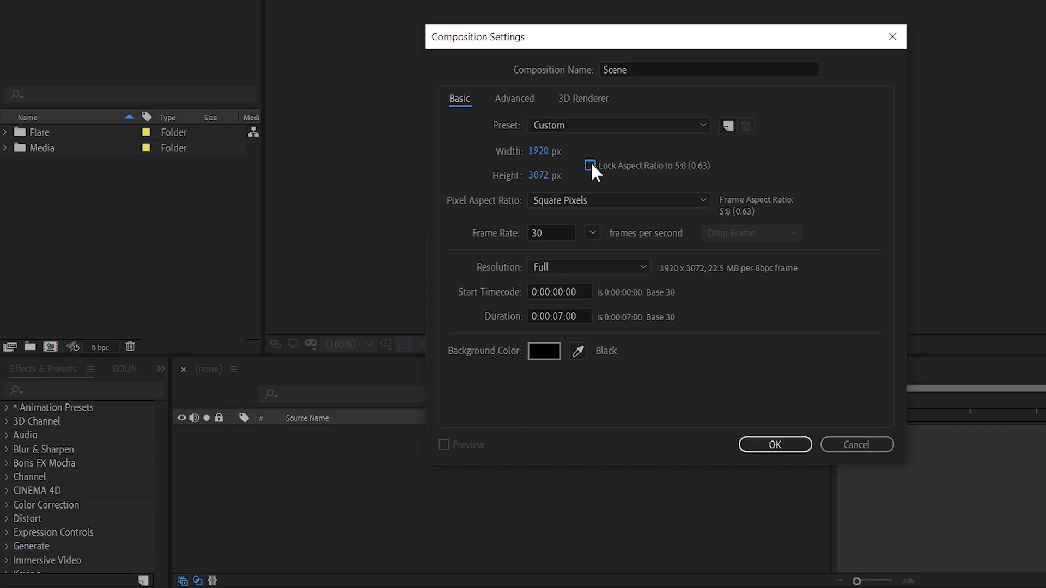
click(538, 175)
text(108)
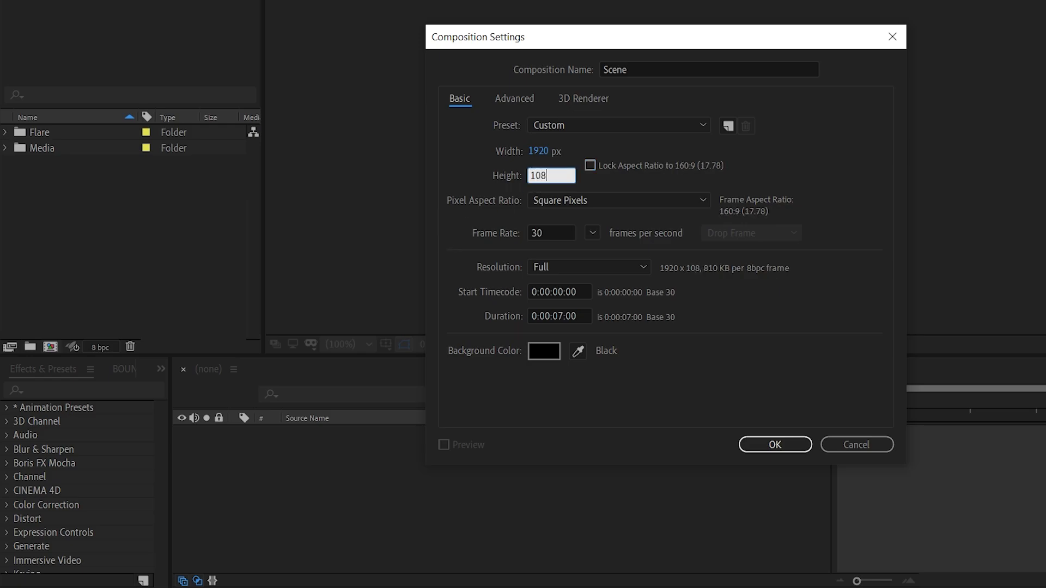
text(0)
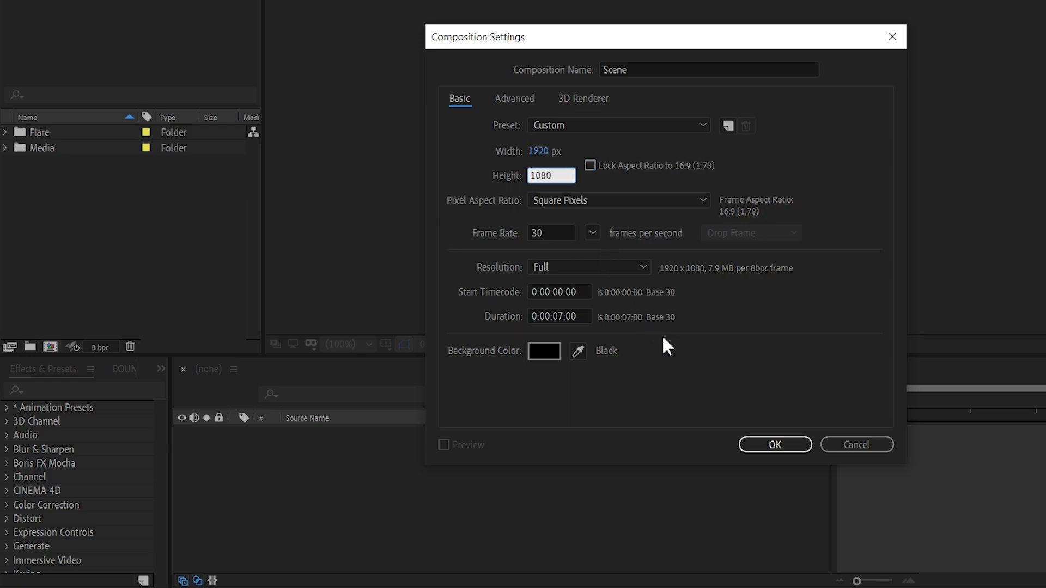
click(757, 445)
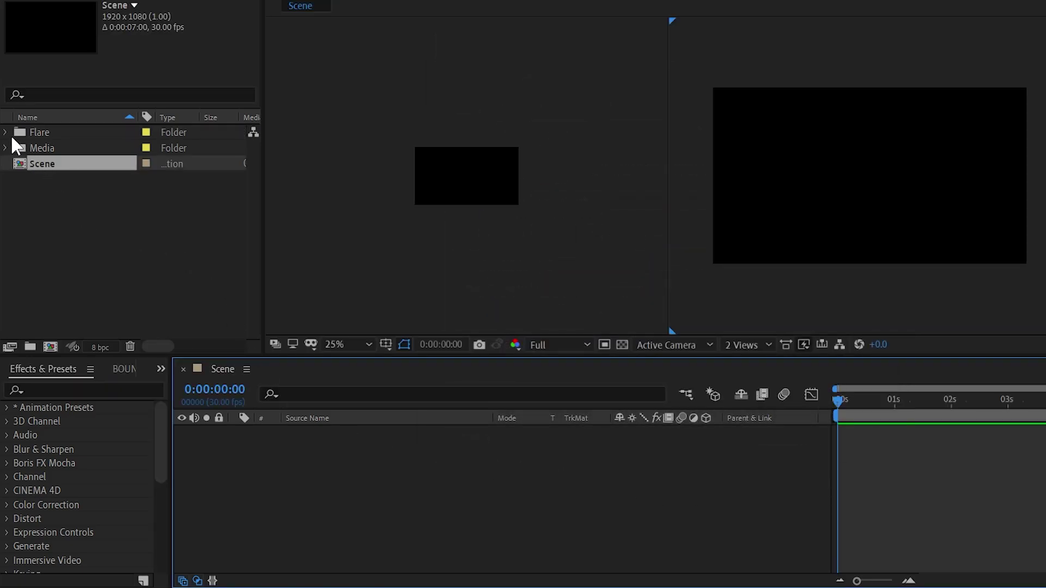
Step: Add adult-beautiful-beauty-994234.jpg from the Media folder as a layer in Scene
click(6, 148)
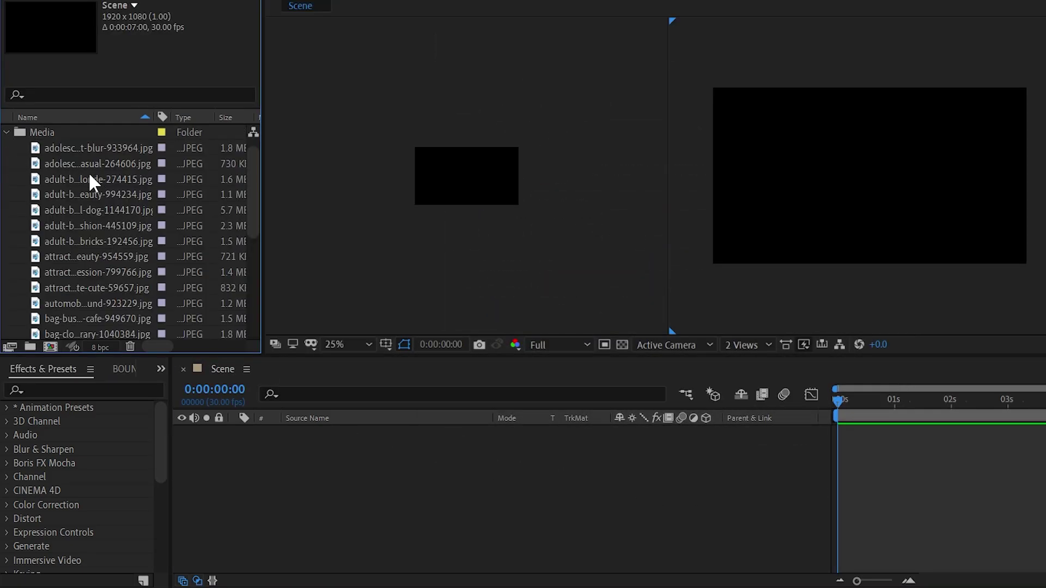
click(79, 198)
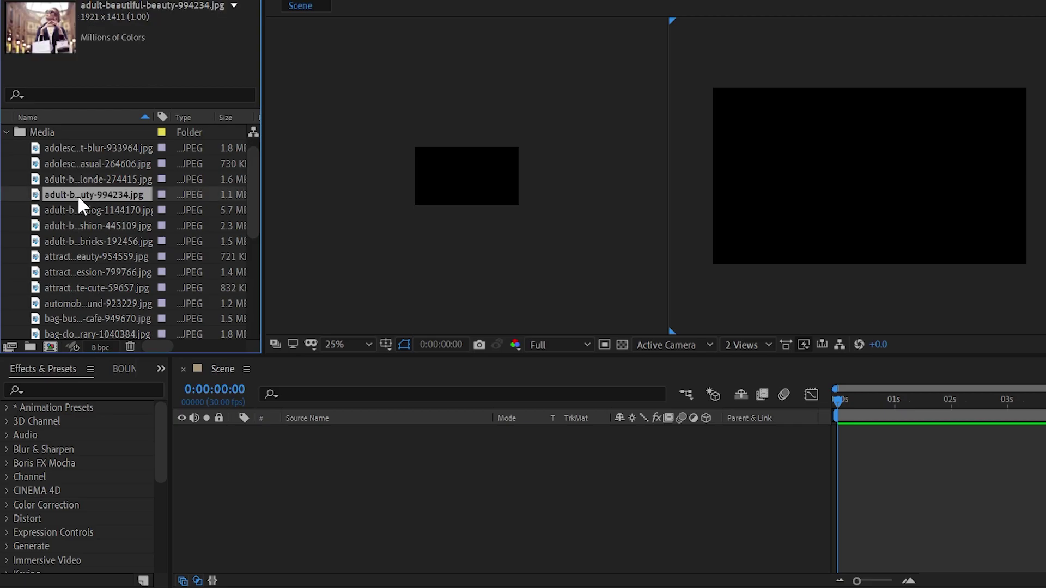
drag(79, 200, 420, 485)
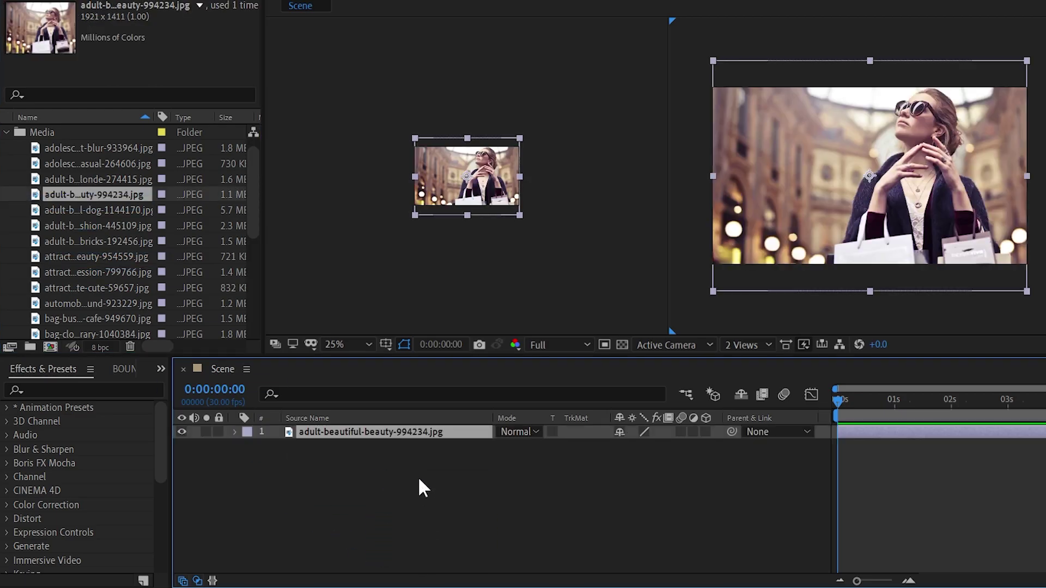
Step: Pre-compose the photo layer as Media 1 and open that precomp
key(ctrl+shift+c)
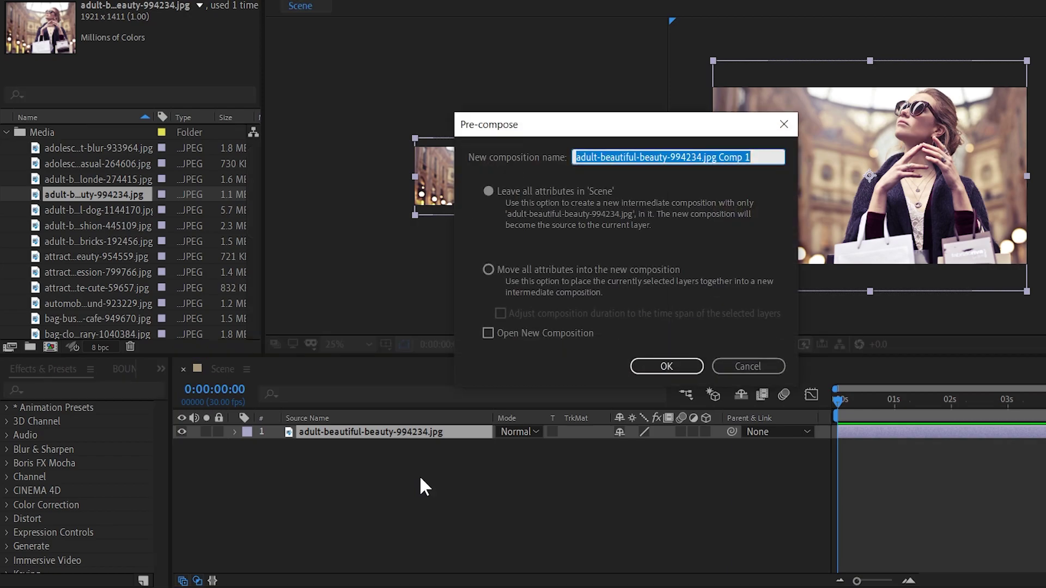
text(Media)
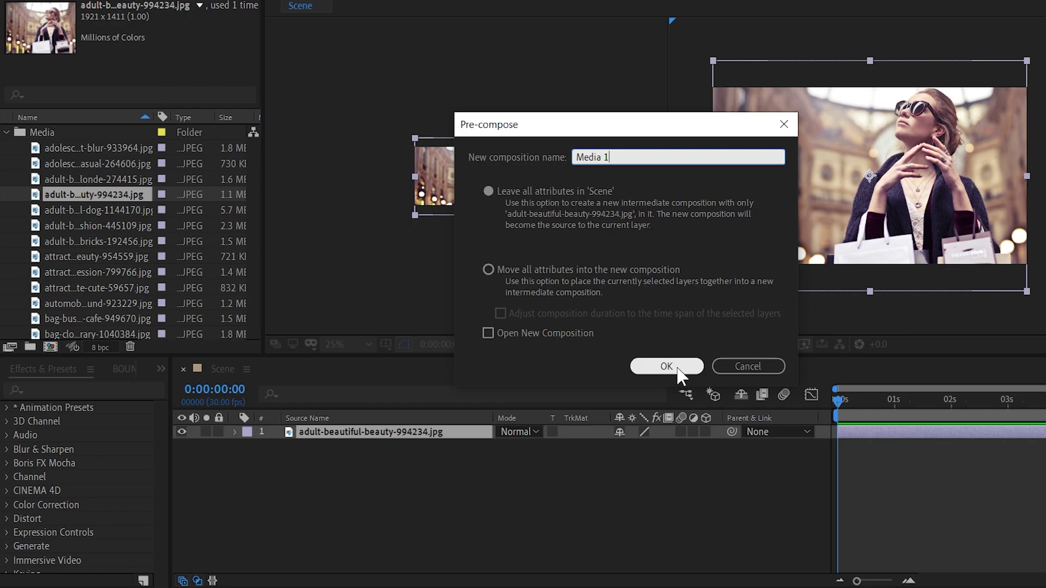
click(673, 367)
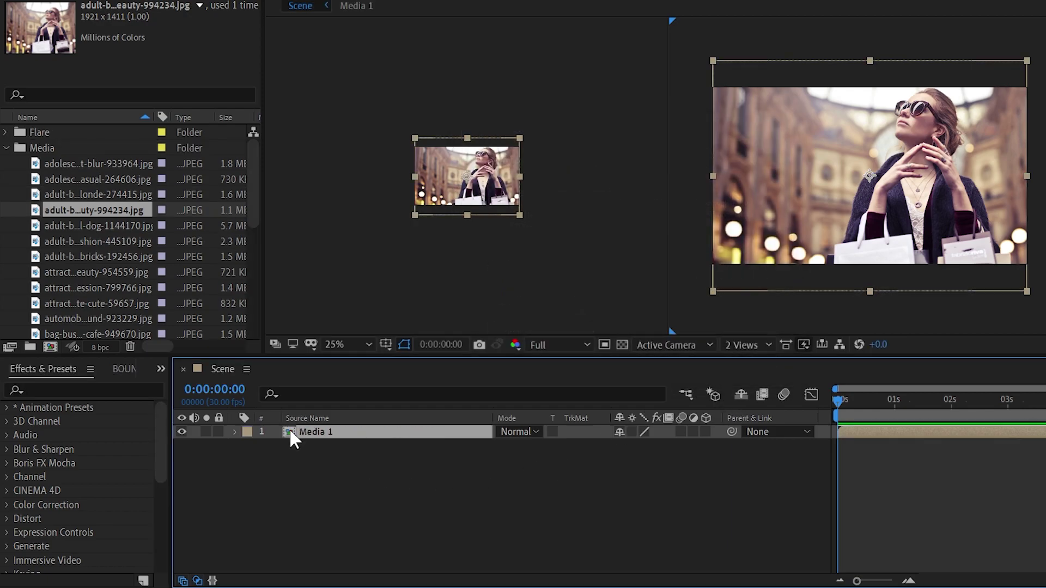
double_click(291, 432)
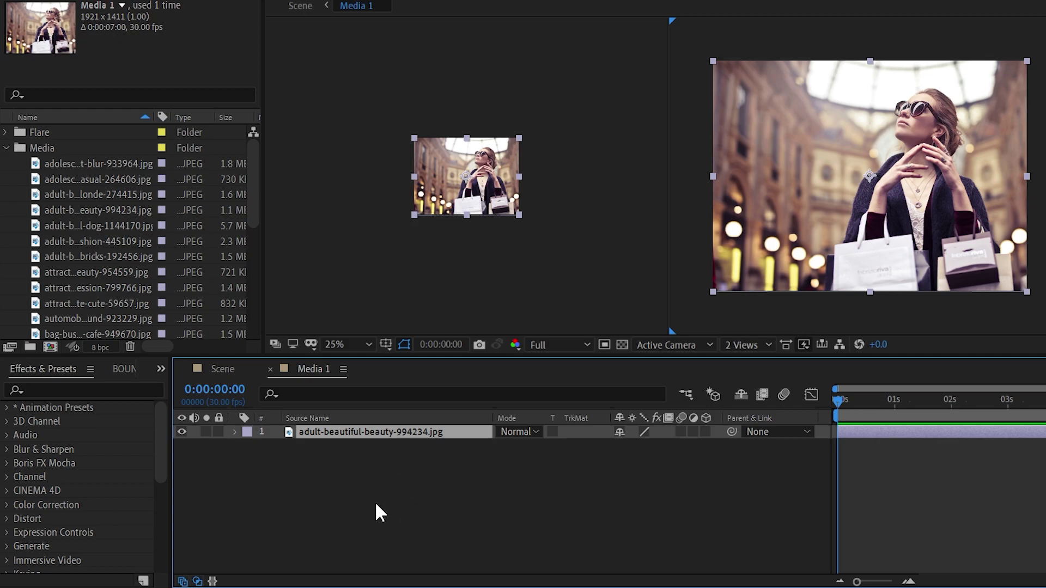
Step: Switch both the Media 1 and Scene viewers to a single-view layout
key(ctrl+k)
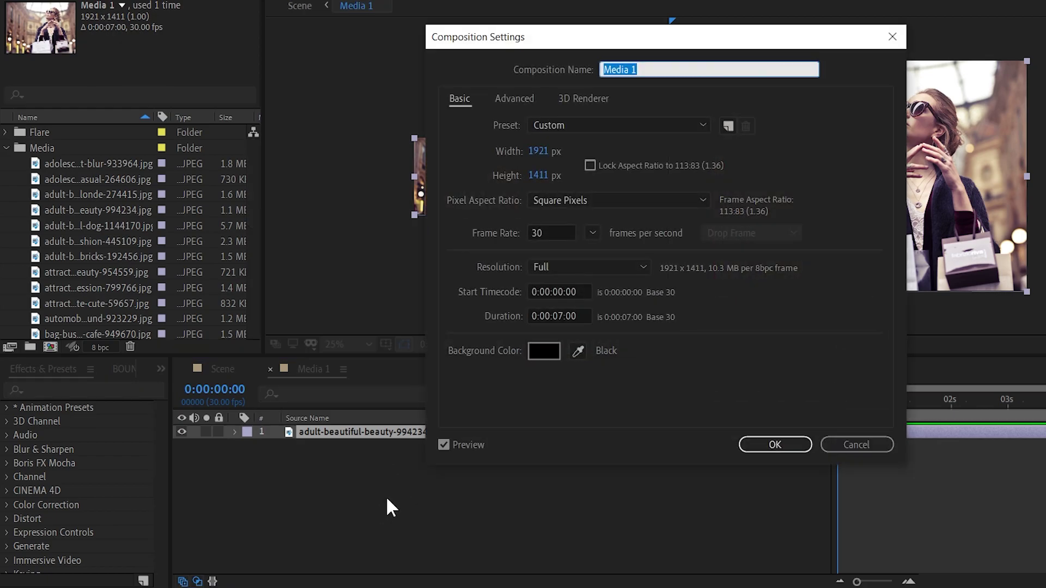
click(849, 442)
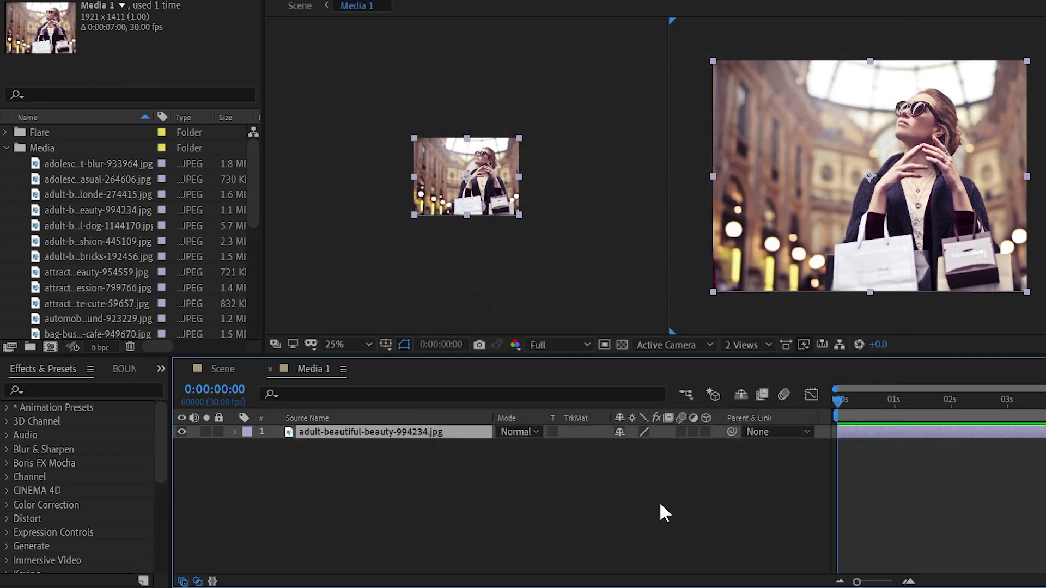
click(770, 346)
click(760, 360)
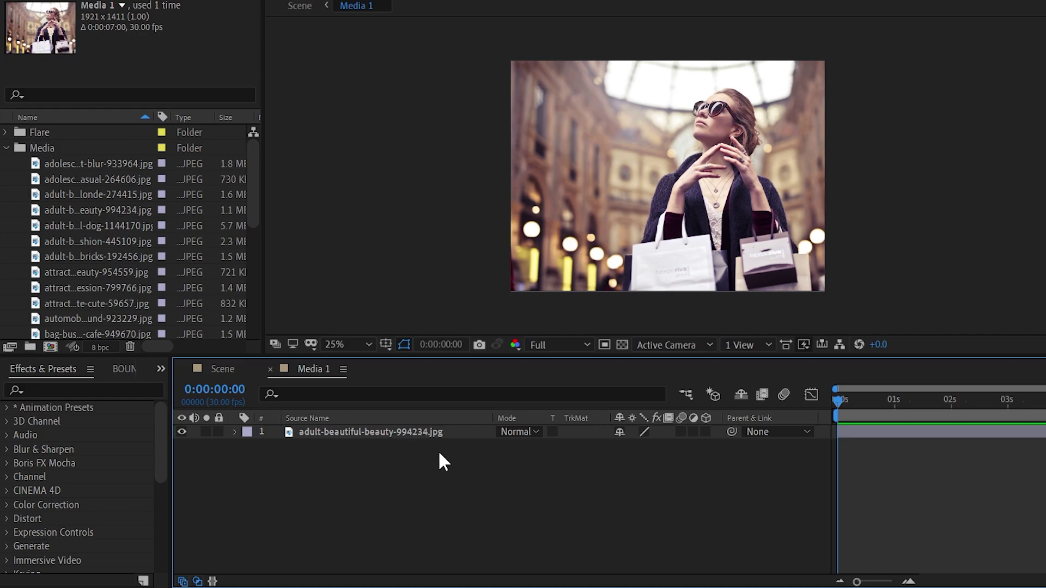
click(223, 371)
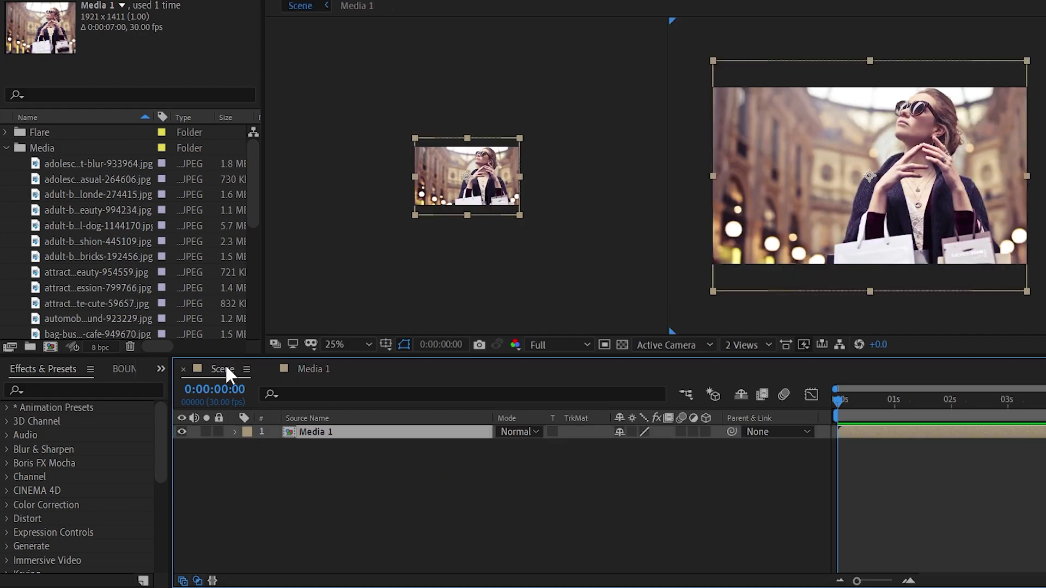
click(770, 345)
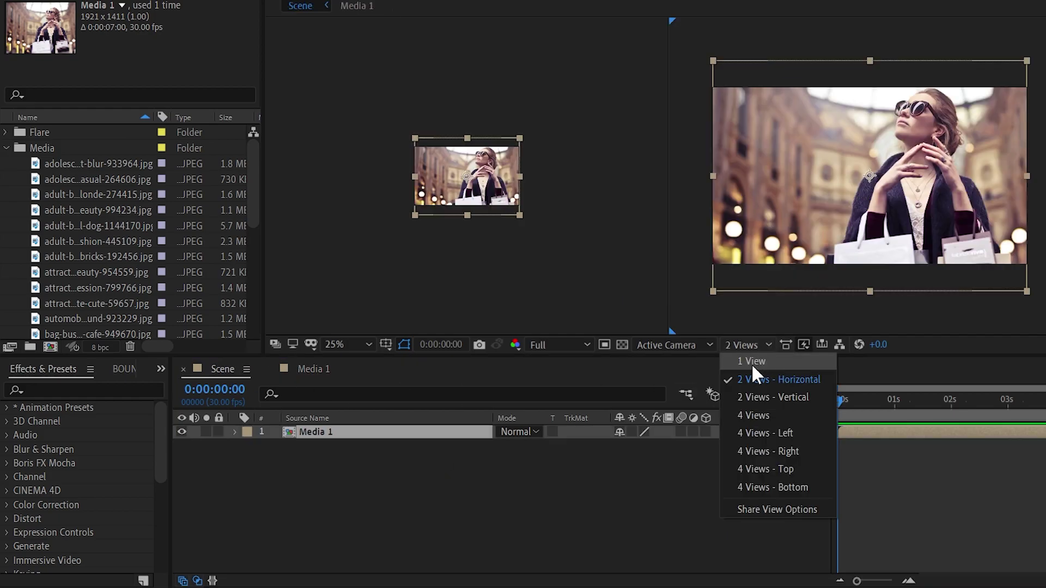
click(751, 363)
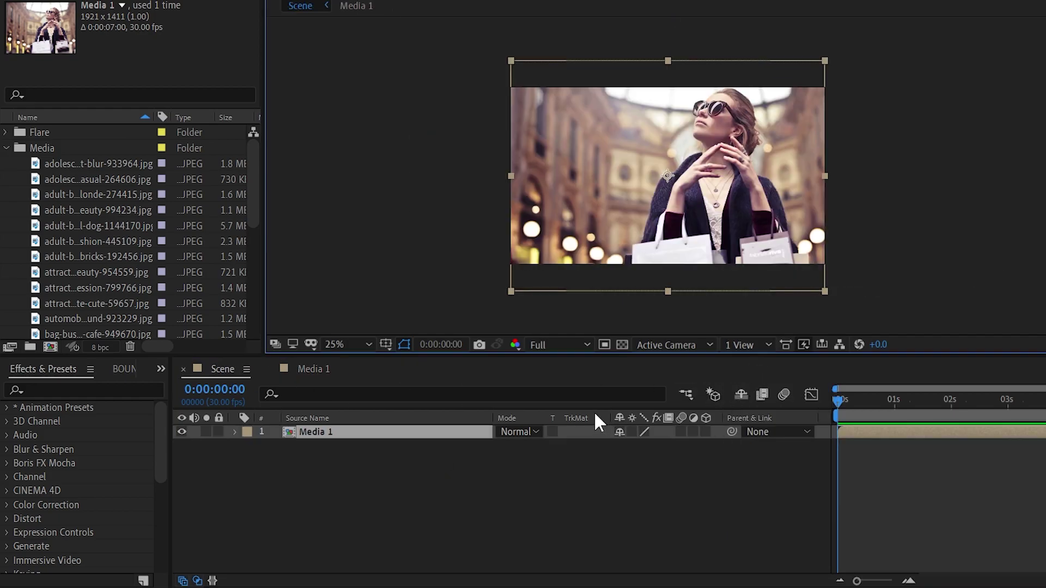
click(397, 487)
click(309, 371)
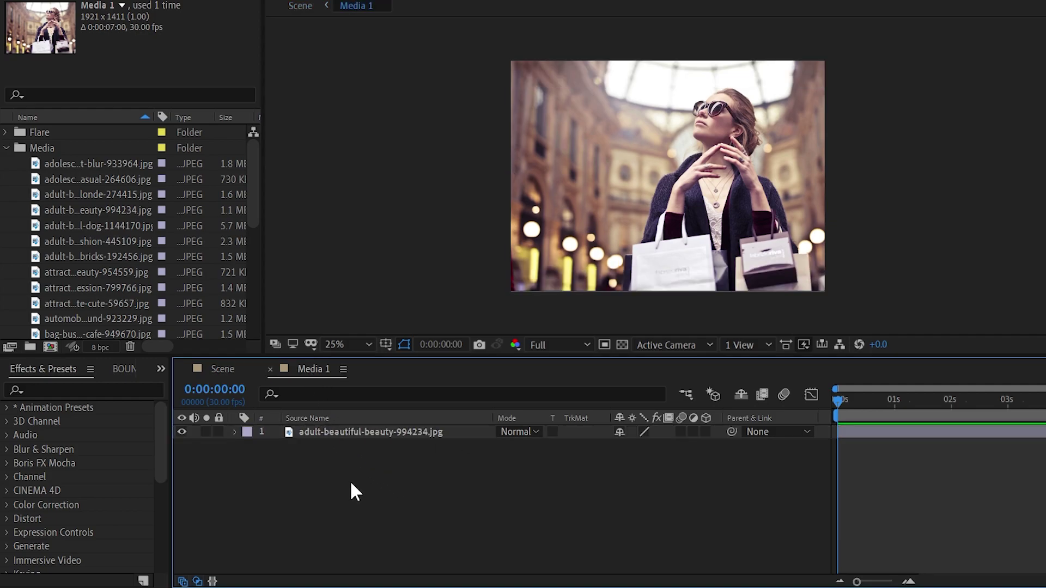
Step: Resize Media 1 to 1600 x 1000 and relock the aspect ratio
key(ctrl+k)
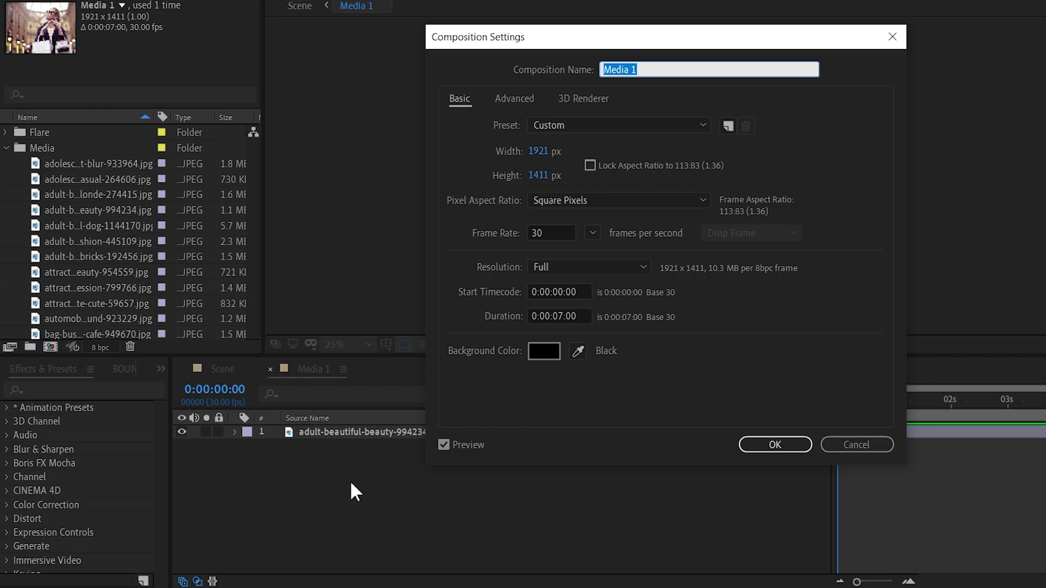
click(539, 150)
text(1600)
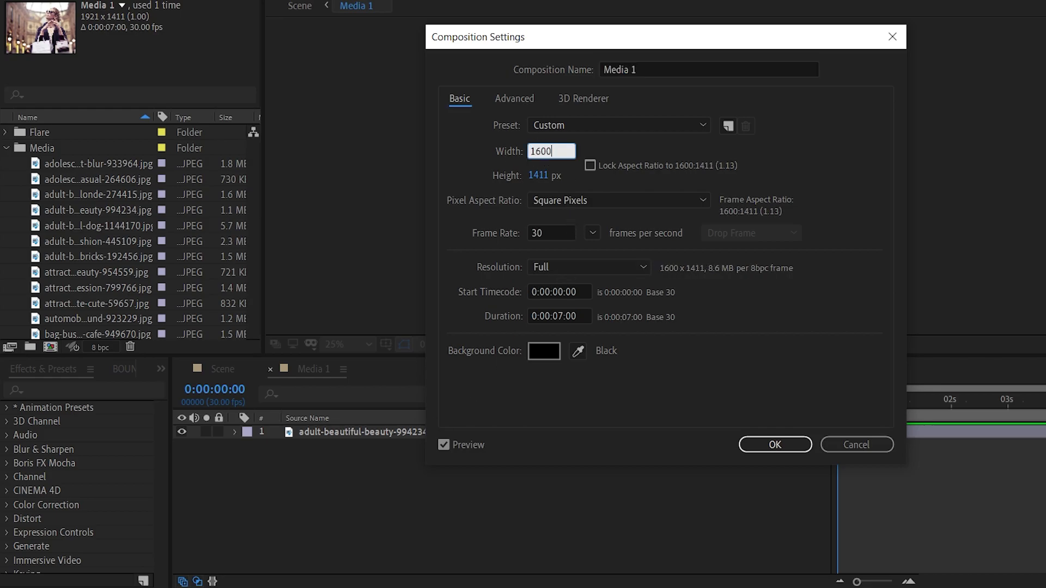
click(541, 175)
text(1000)
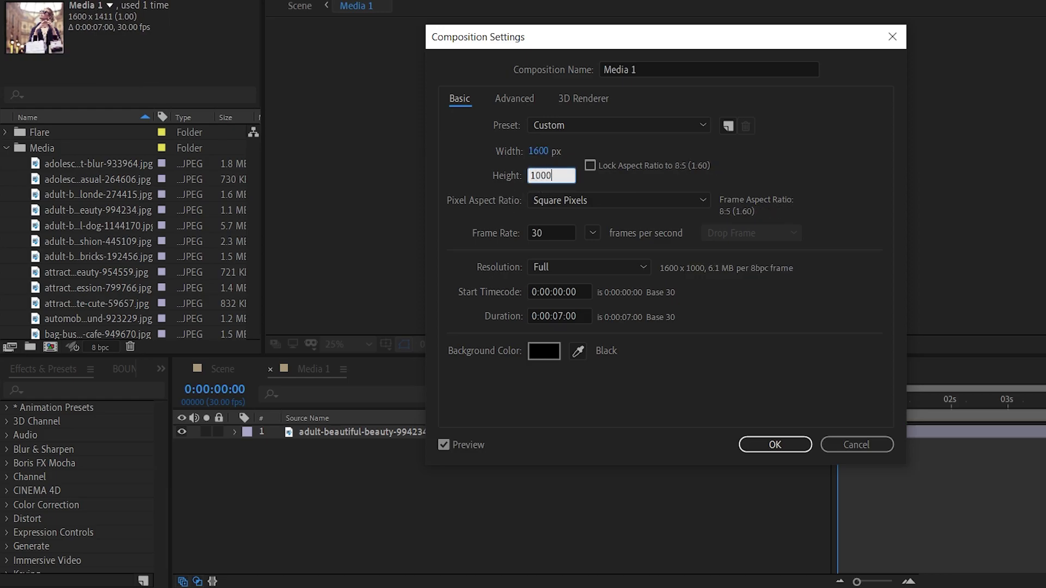
click(590, 166)
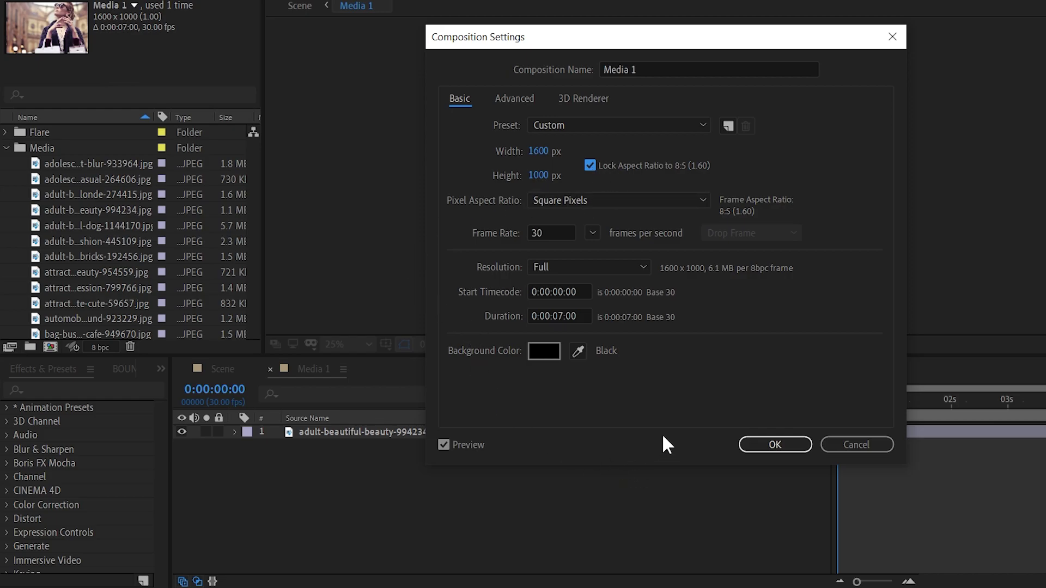
click(760, 447)
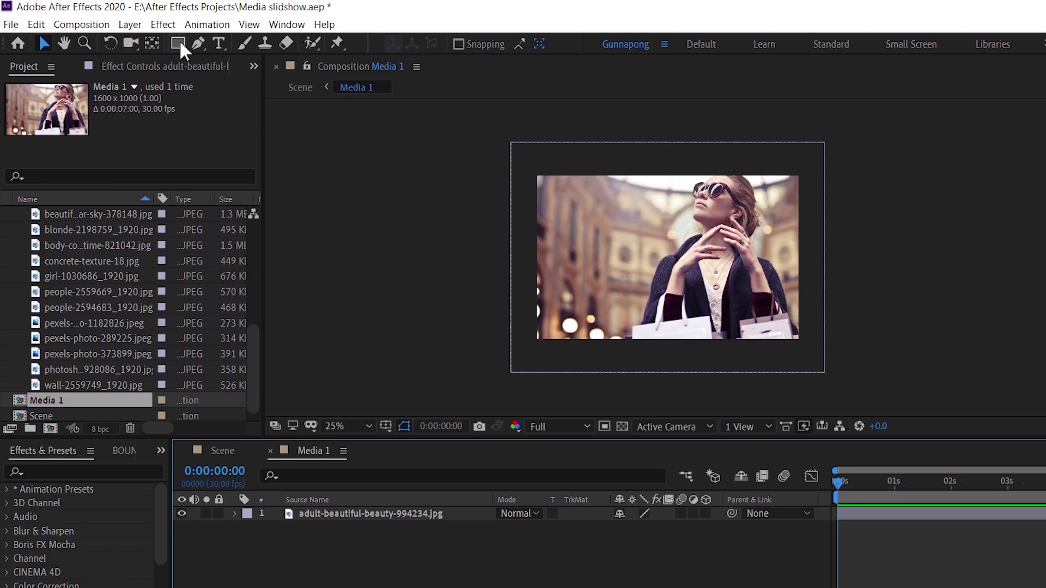
Step: Add a white composition-sized rectangle shape layer and reveal its Rectangle Path size
click(179, 43)
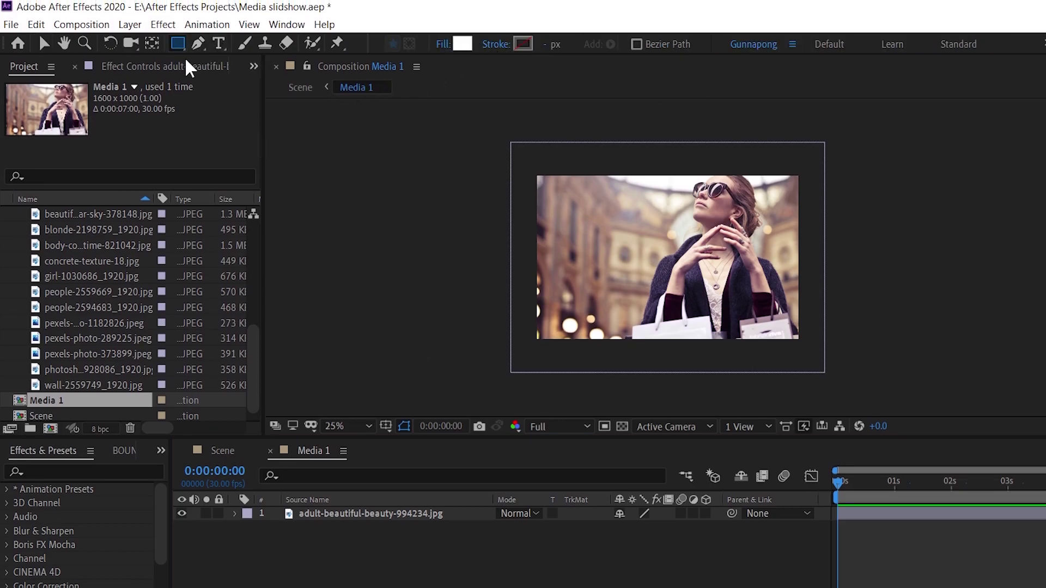
double_click(177, 40)
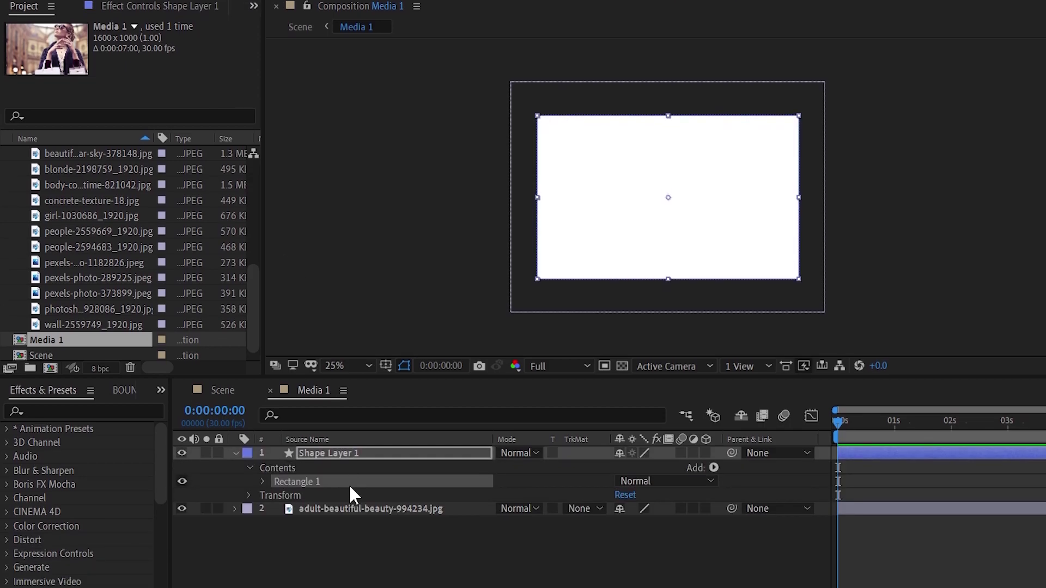
click(263, 460)
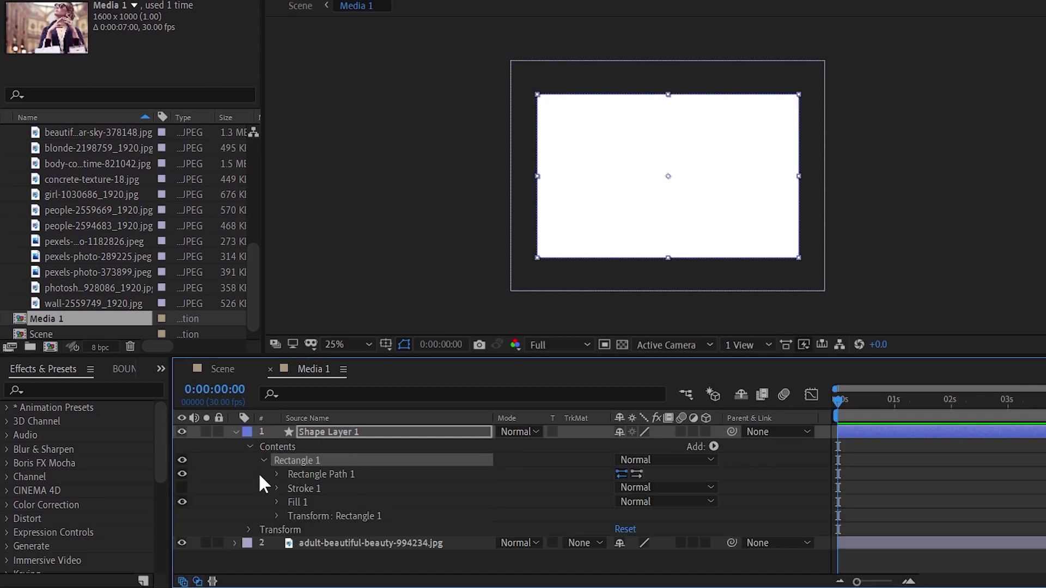
click(277, 474)
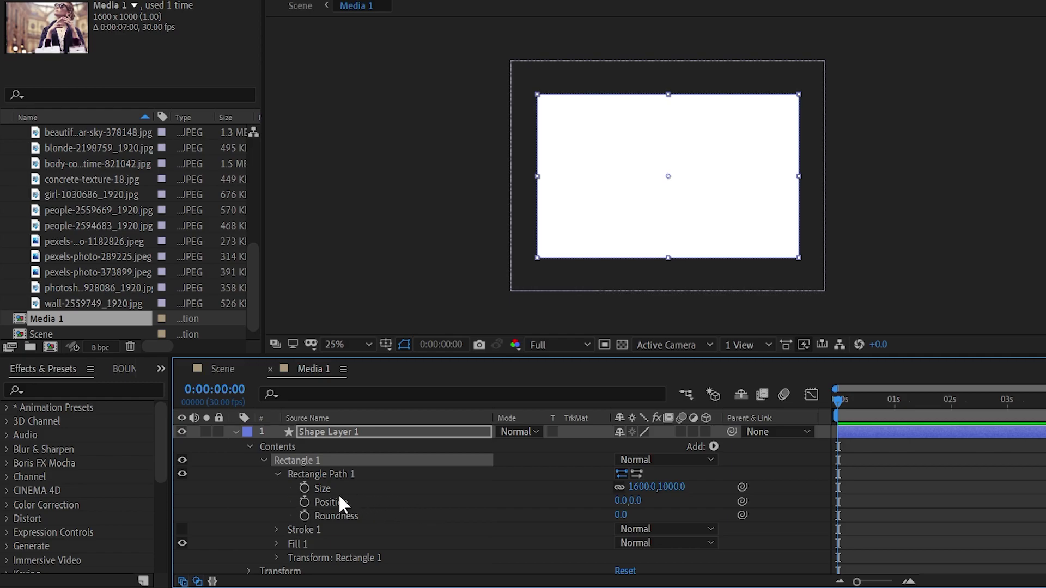
Step: Start a Size expression with the line x = thisComp.width;
alt+click(304, 488)
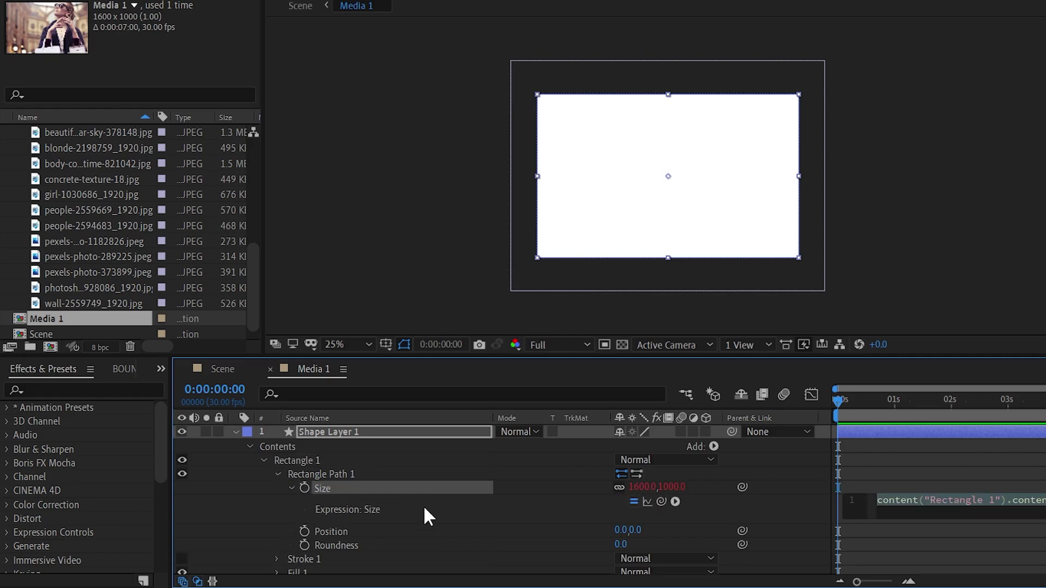
text(x =)
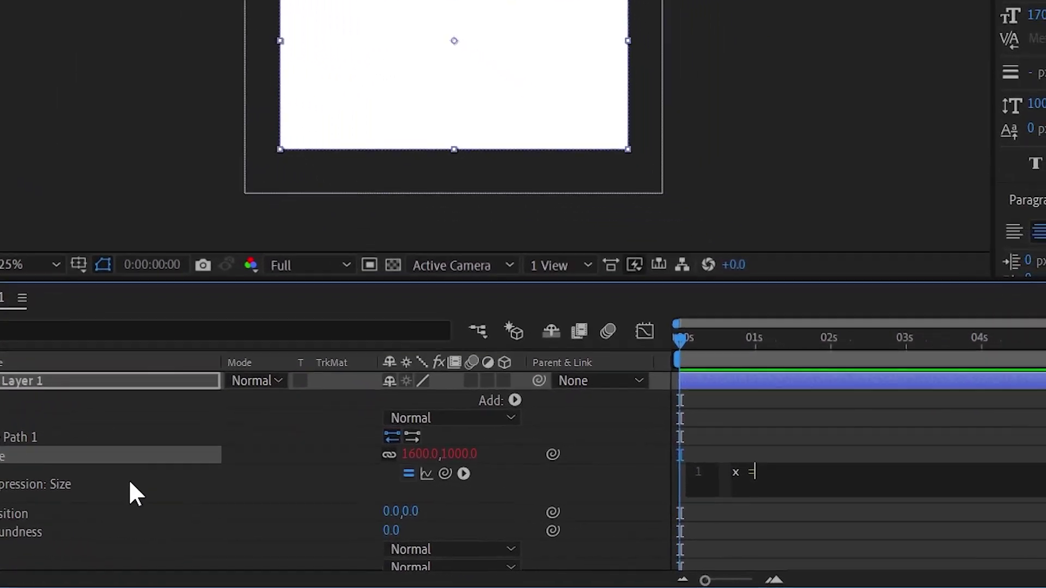
text( thi)
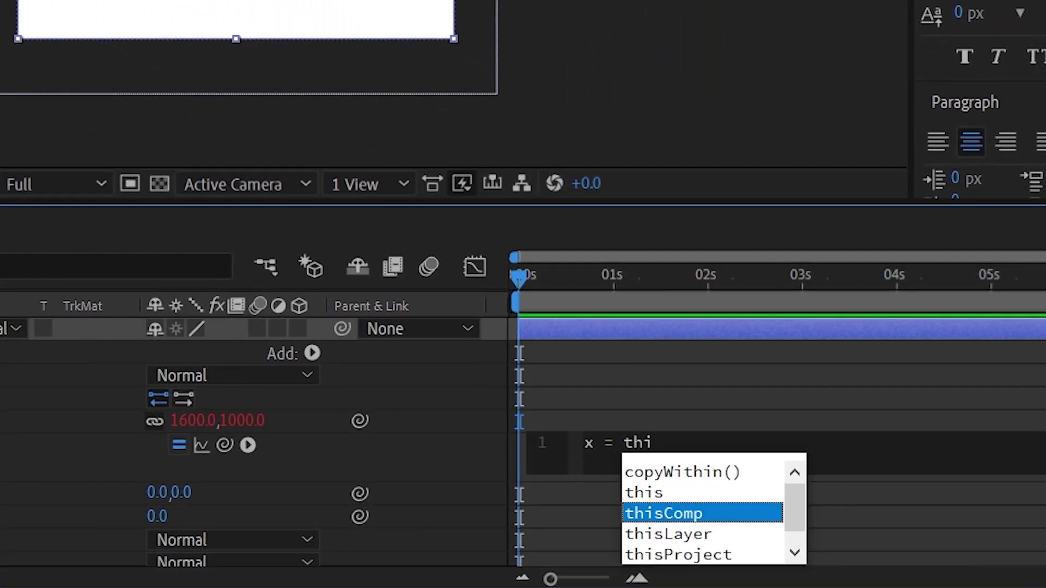
key(Return)
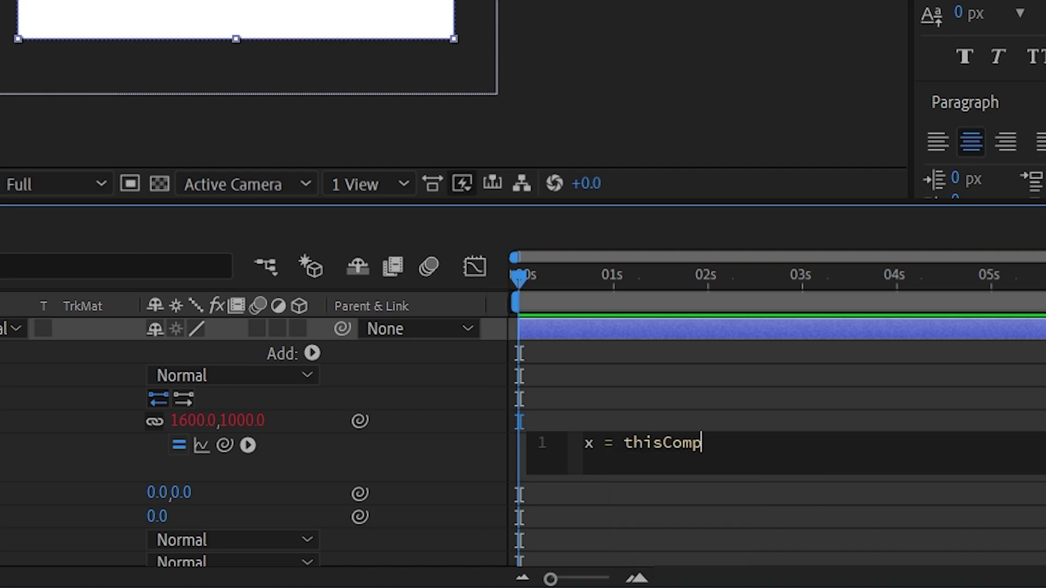
text(.wi)
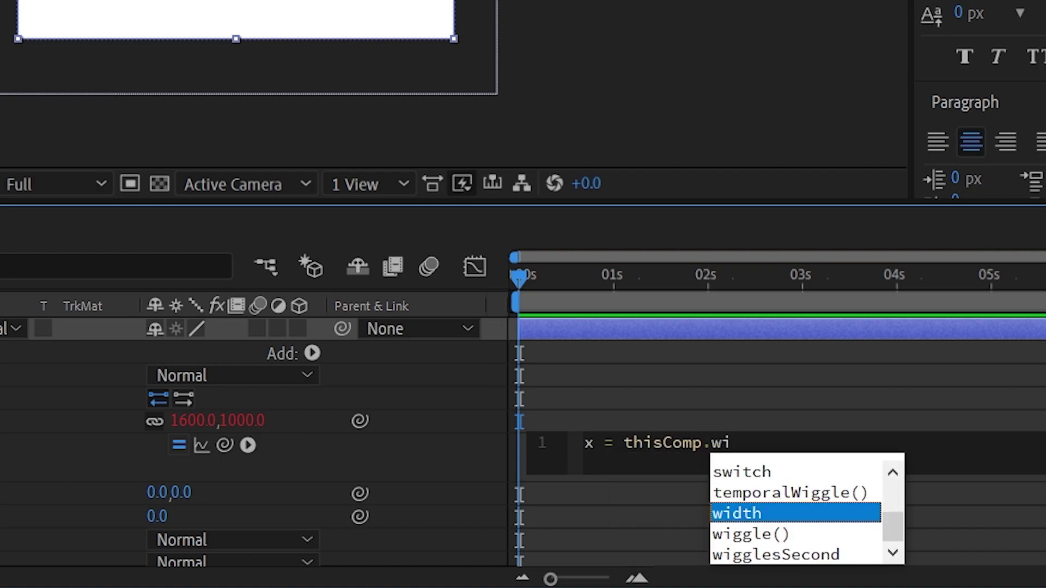
key(Return)
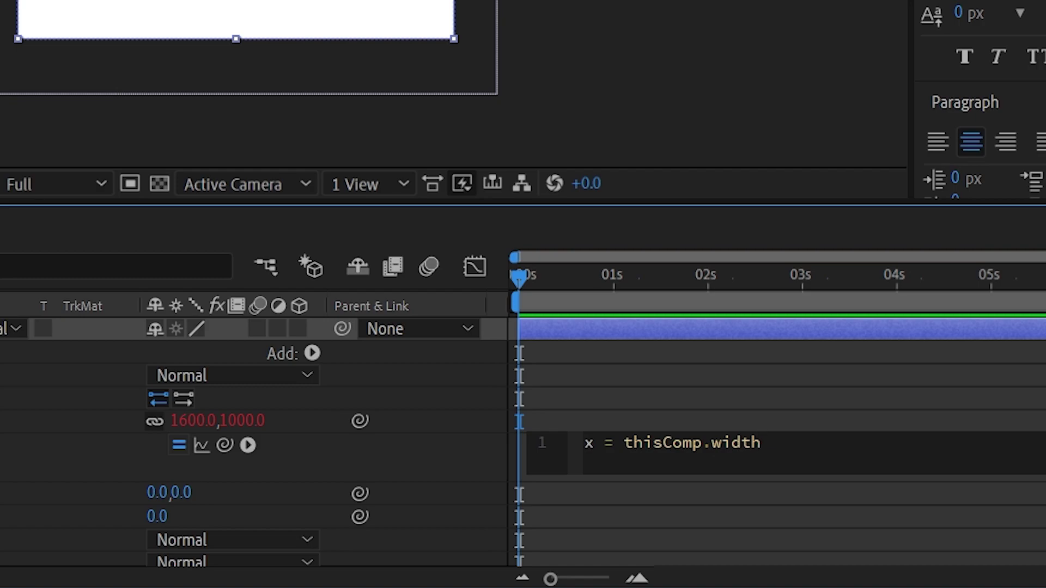
text(;)
key(Return)
Step: Finish the expression with y = thisComp.height; and [x,y], then commit it
text(y )
text(= )
text(thi)
key(Down)
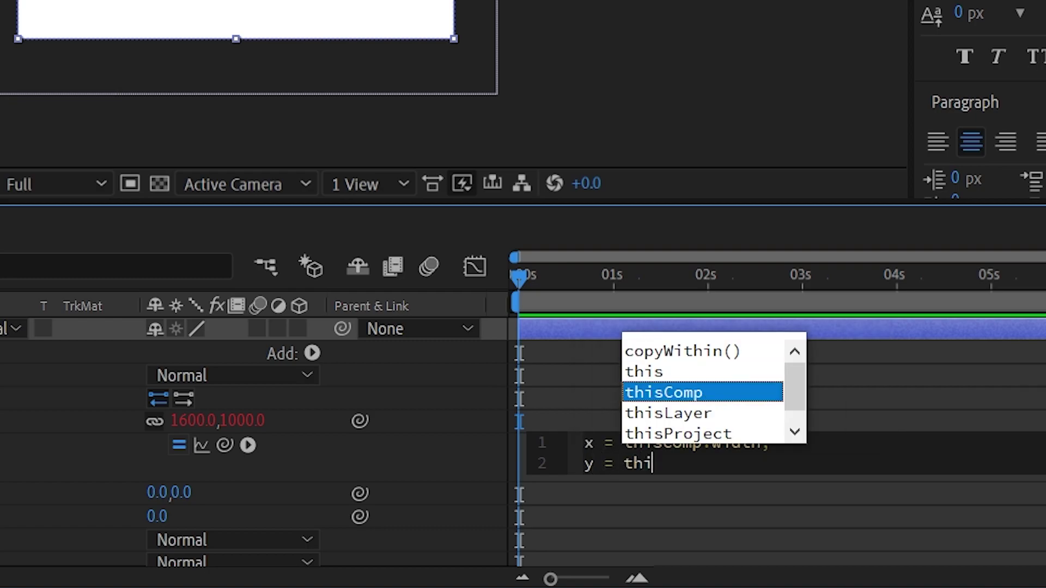
key(Return)
text(.)
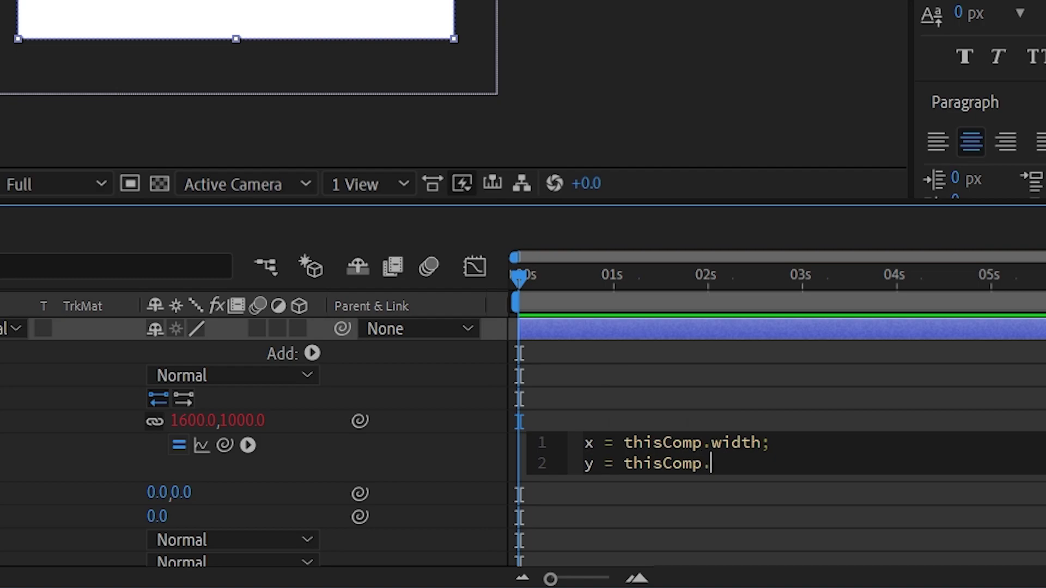
text(he)
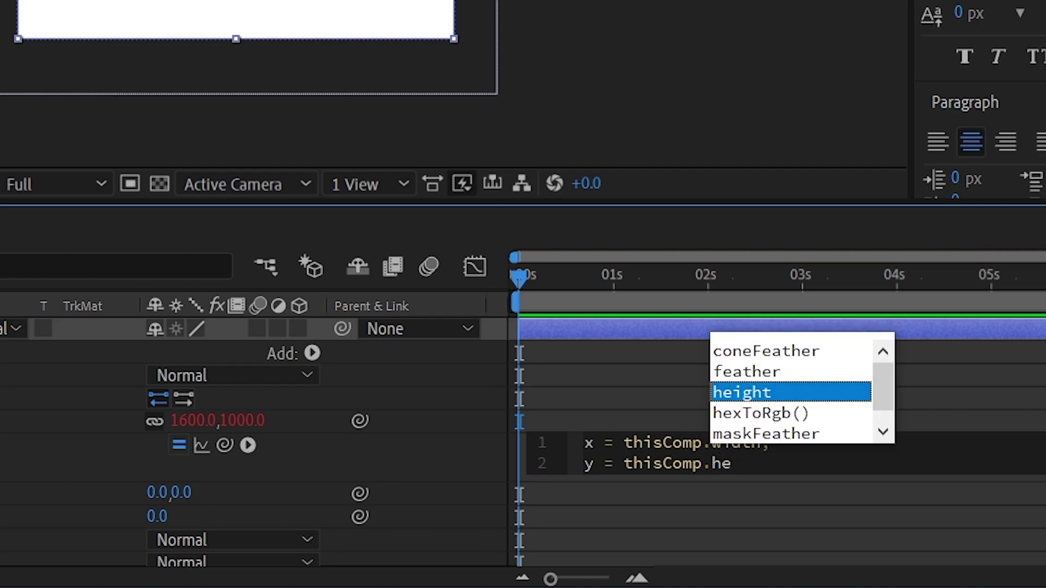
key(Return)
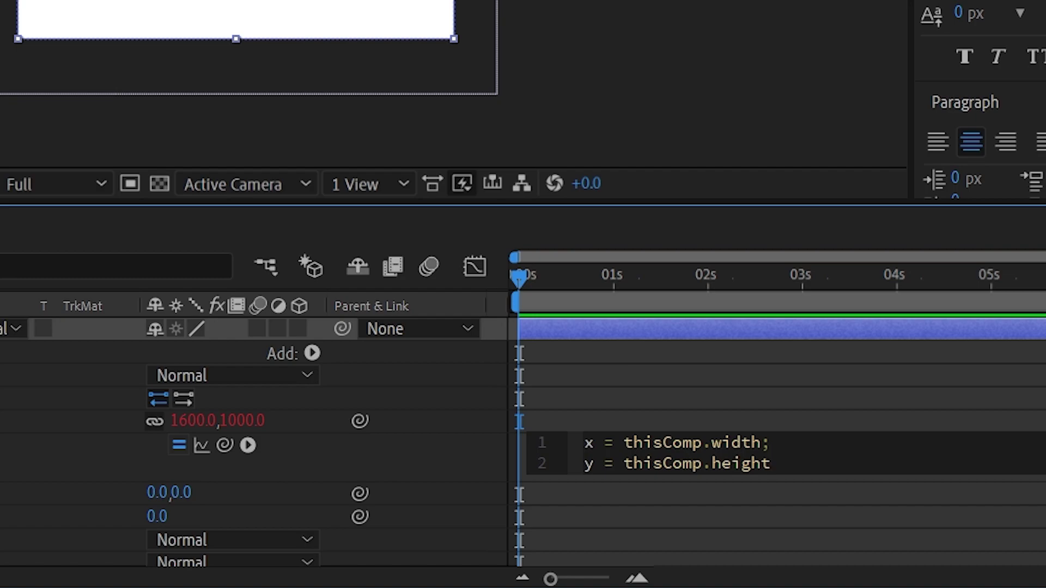
text(;)
key(Return)
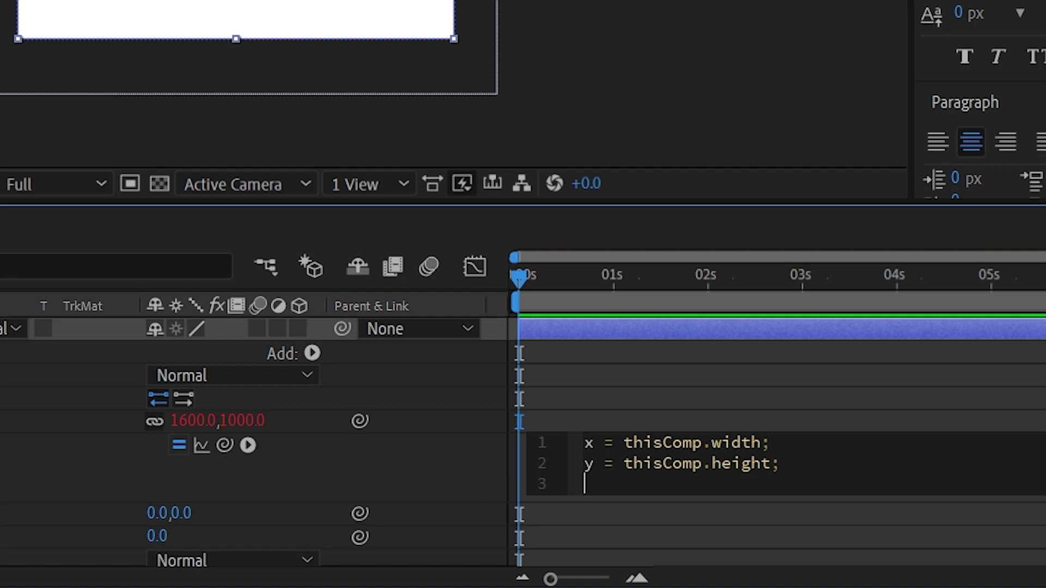
text([)
text(x,y)
click(428, 456)
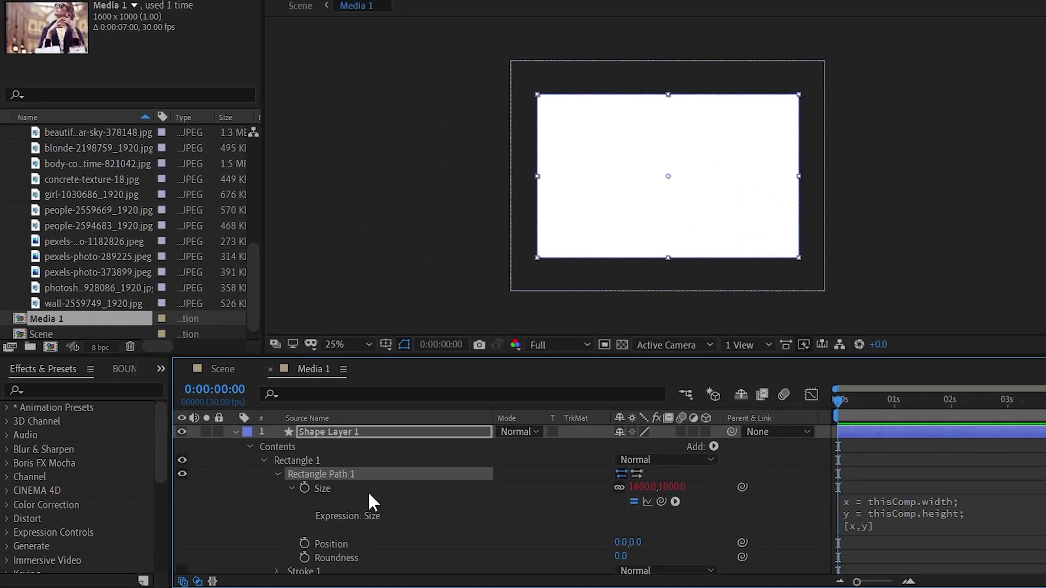
Step: Duplicate Rectangle Path 1, add Merge Paths set to Subtract, and expand Rectangle Path 2
key(ctrl+d)
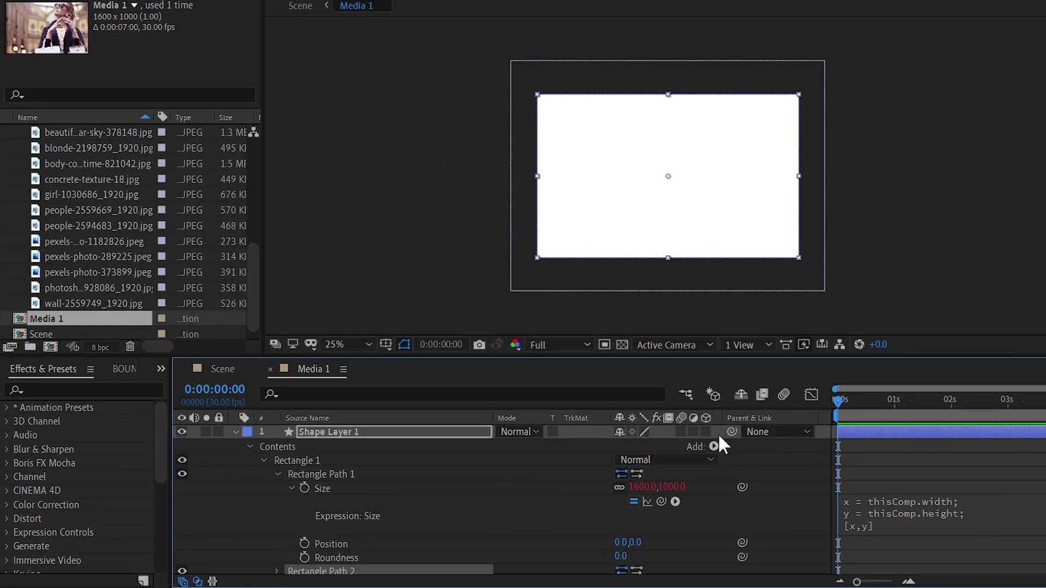
click(714, 447)
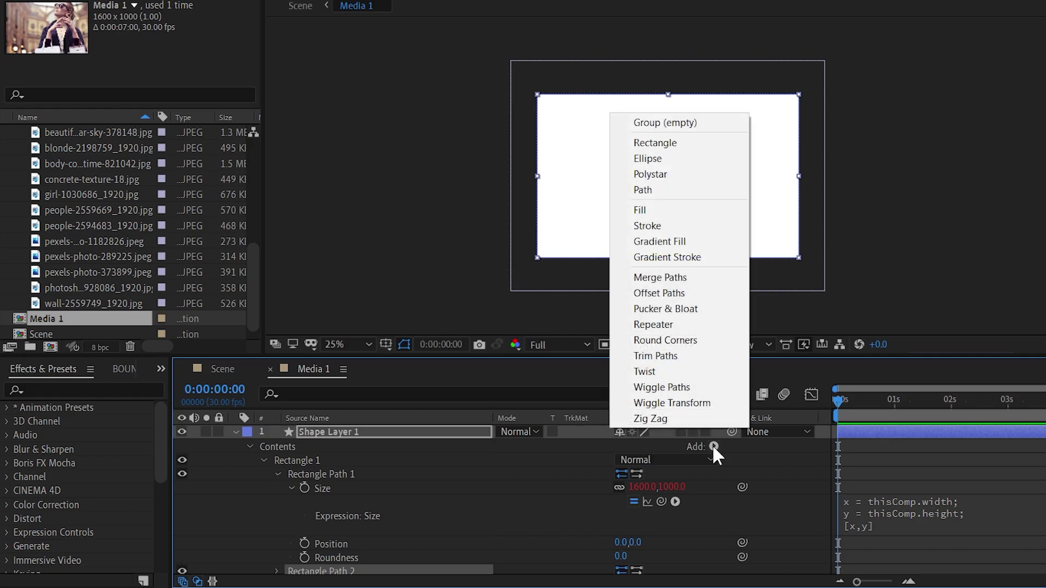
click(695, 284)
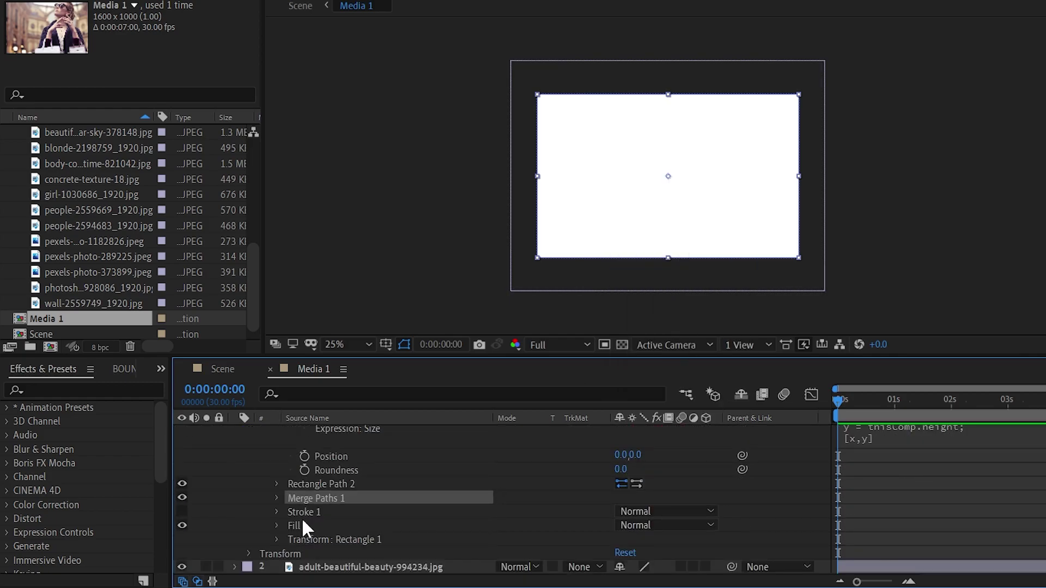
click(276, 498)
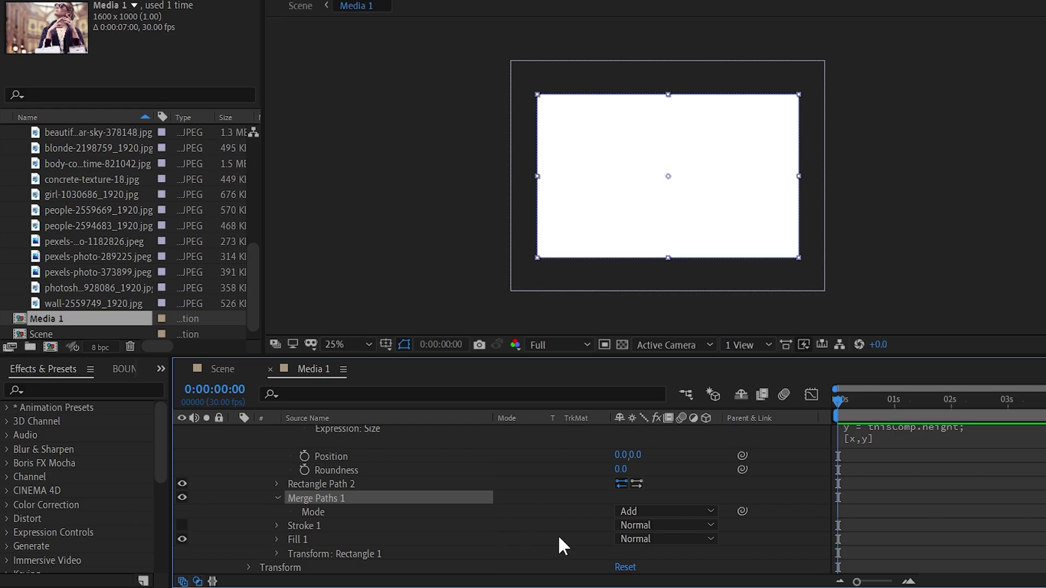
click(709, 512)
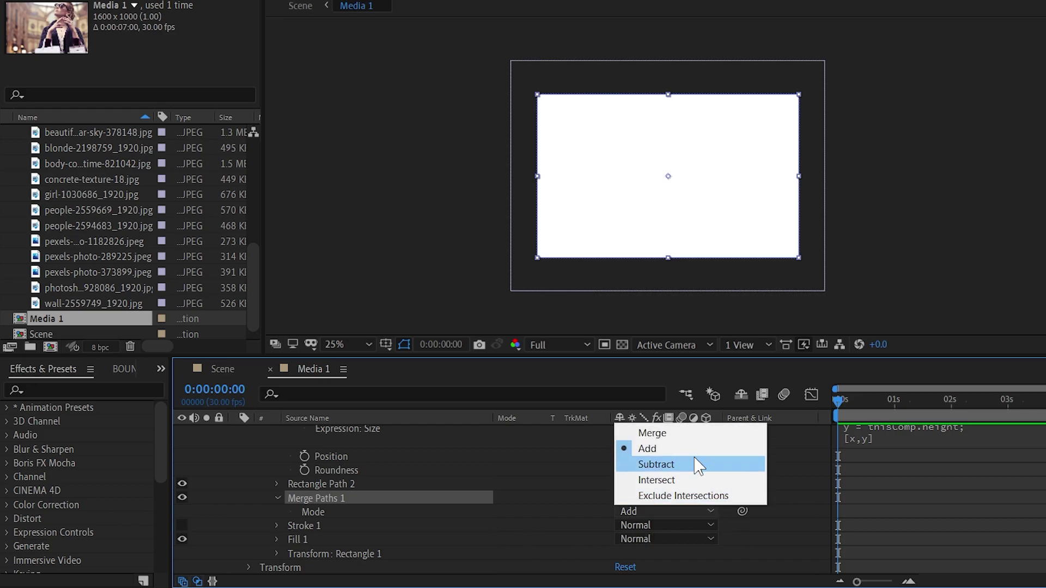
click(698, 465)
scroll(780, 517, up, 3)
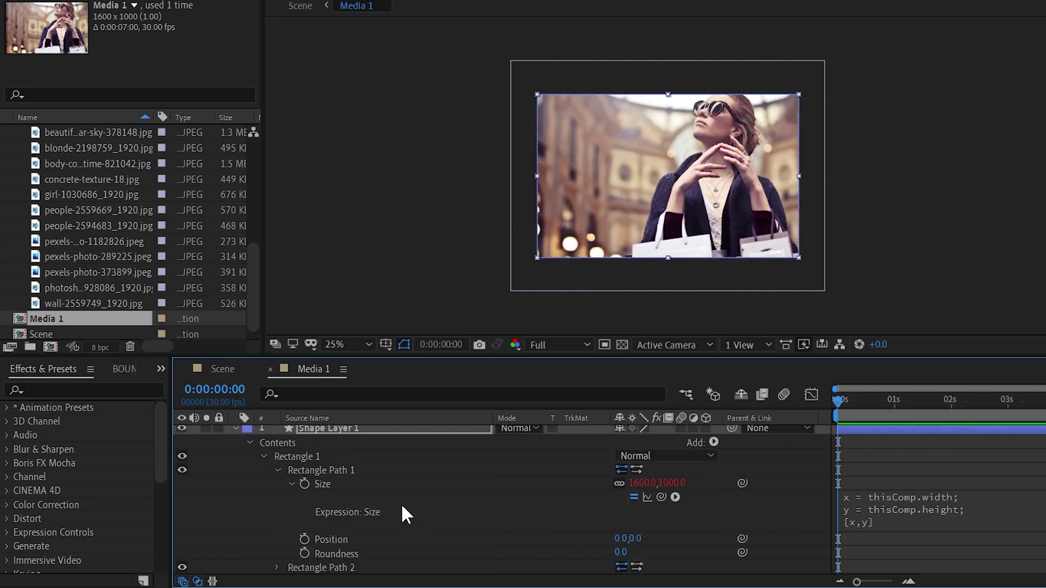
scroll(435, 537, down, 2)
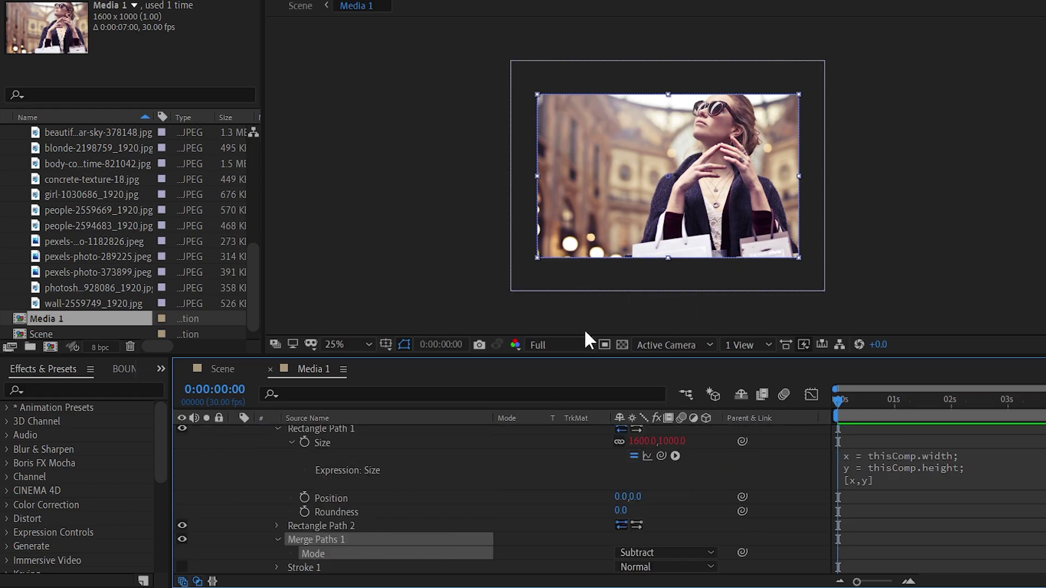
click(276, 526)
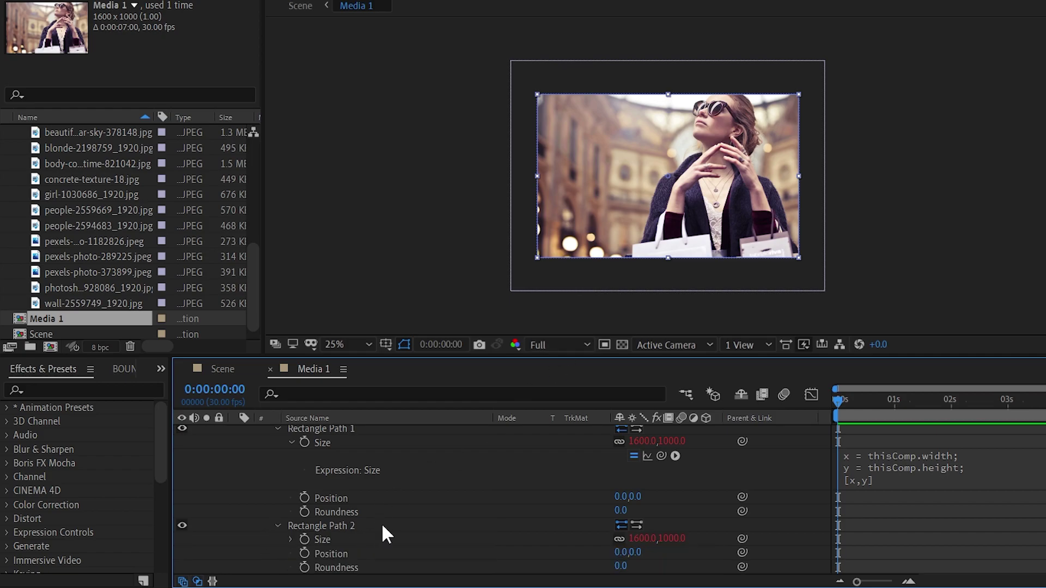
scroll(403, 531, down, 2)
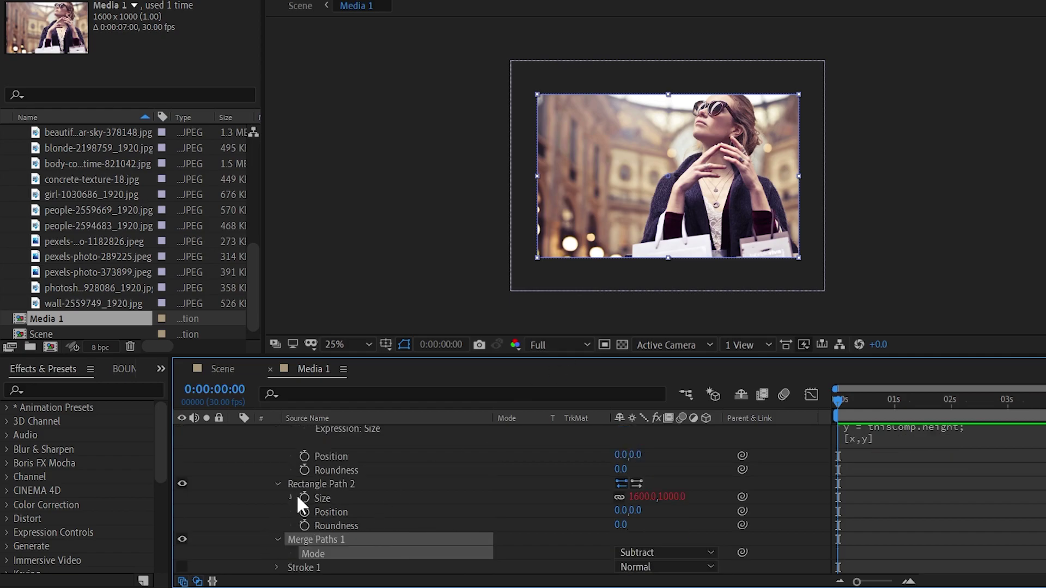
Step: Apply a Slider Control effect to Shape Layer 1
click(291, 498)
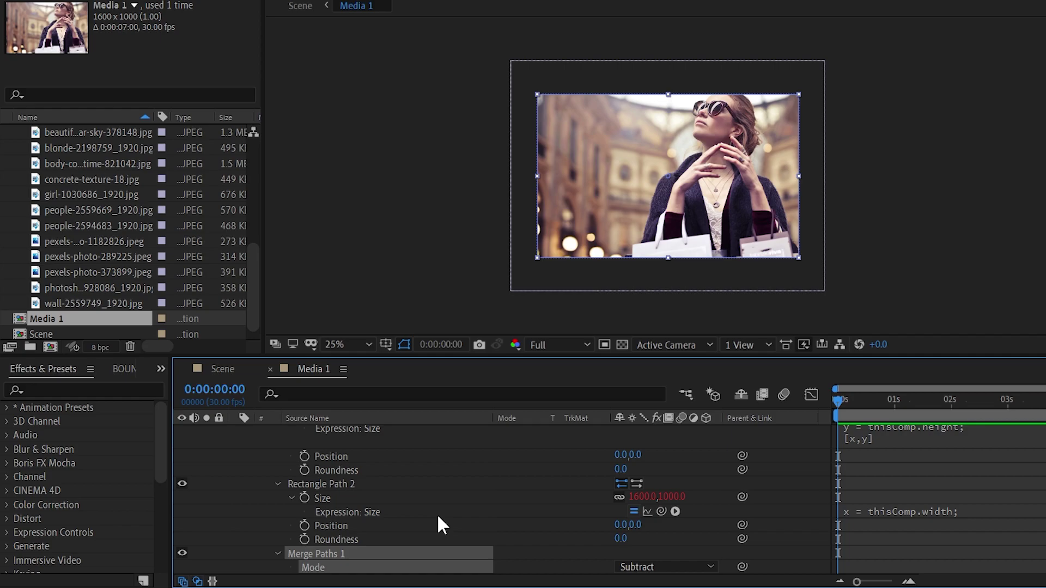
click(70, 391)
text(slider)
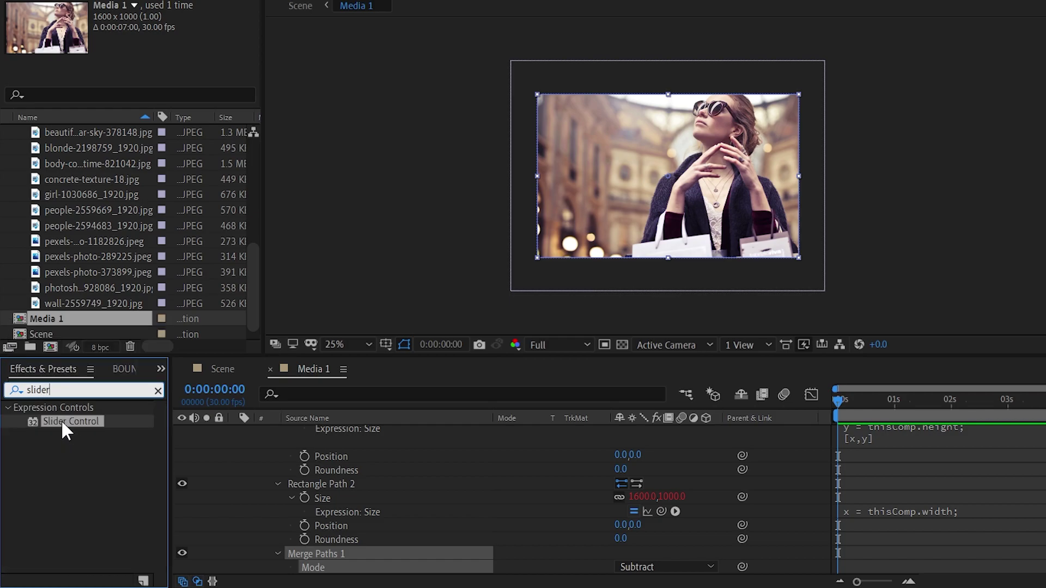
mouse_move(67, 422)
mouse_down()
mouse_move(374, 451)
mouse_move(379, 439)
mouse_up()
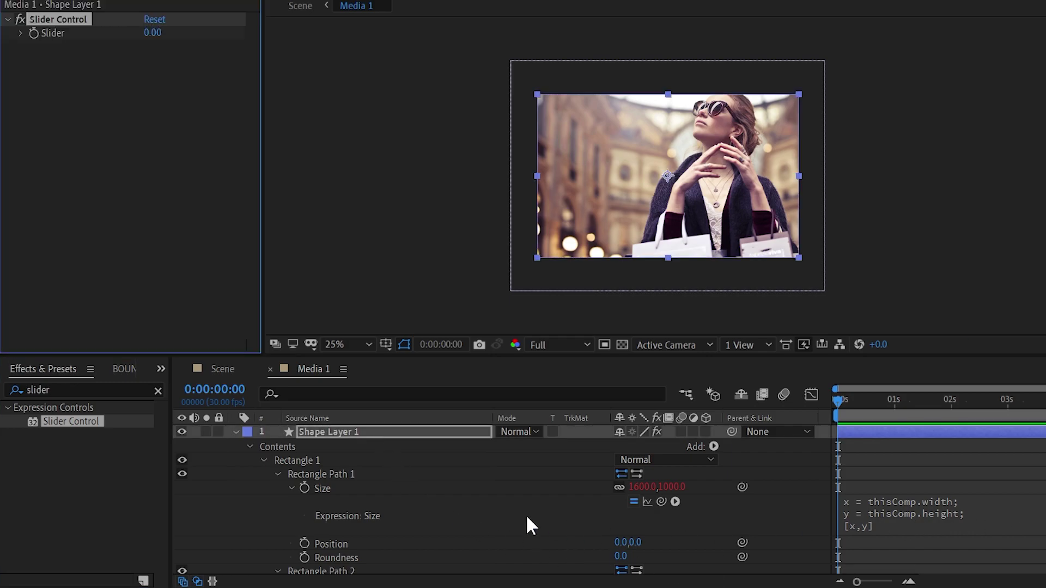
Step: Subtract the Slider value from the width in Rectangle Path 2's Size expression
scroll(458, 513, down, 2)
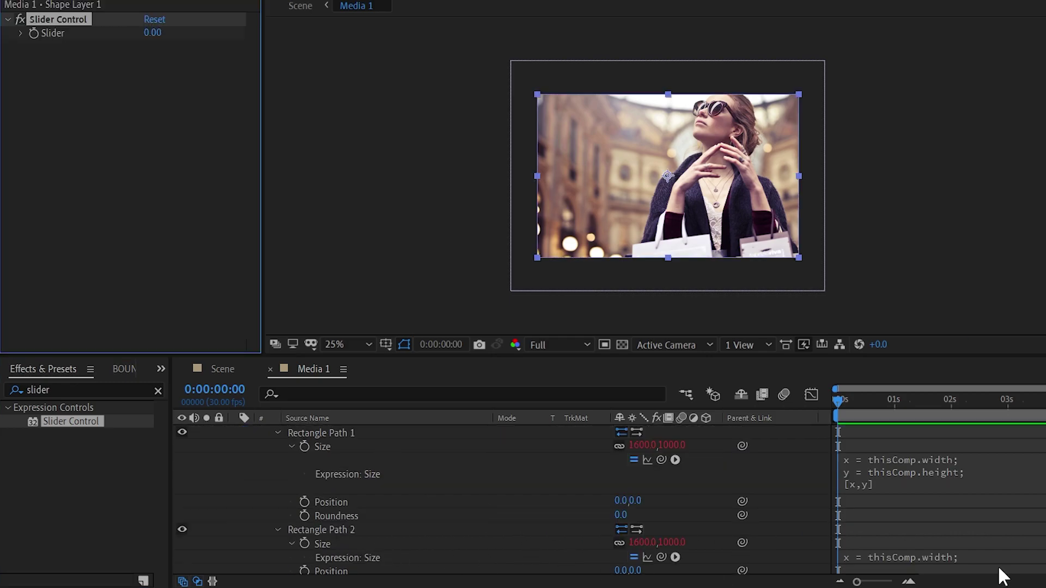
click(980, 556)
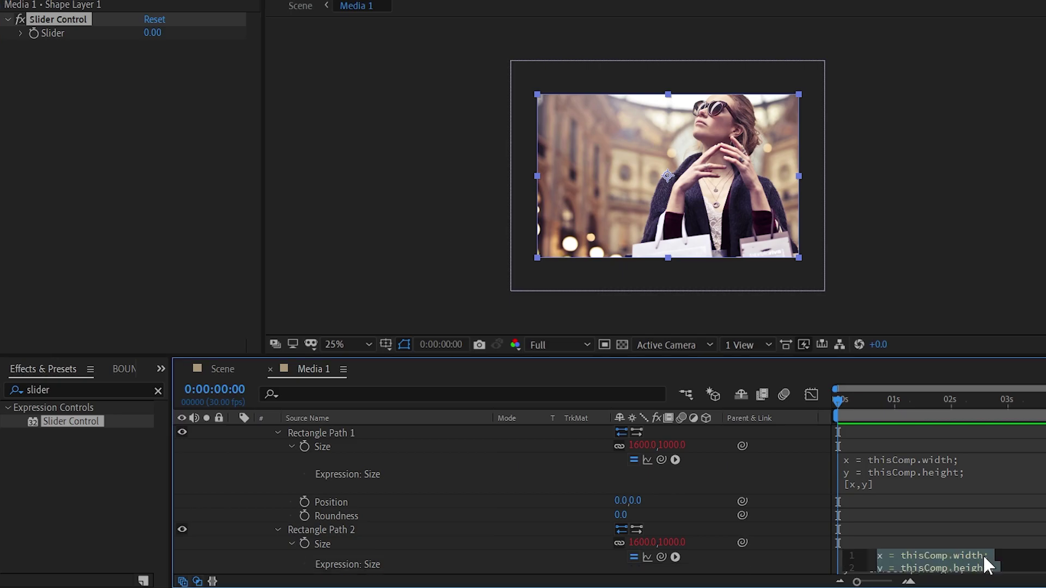
click(983, 556)
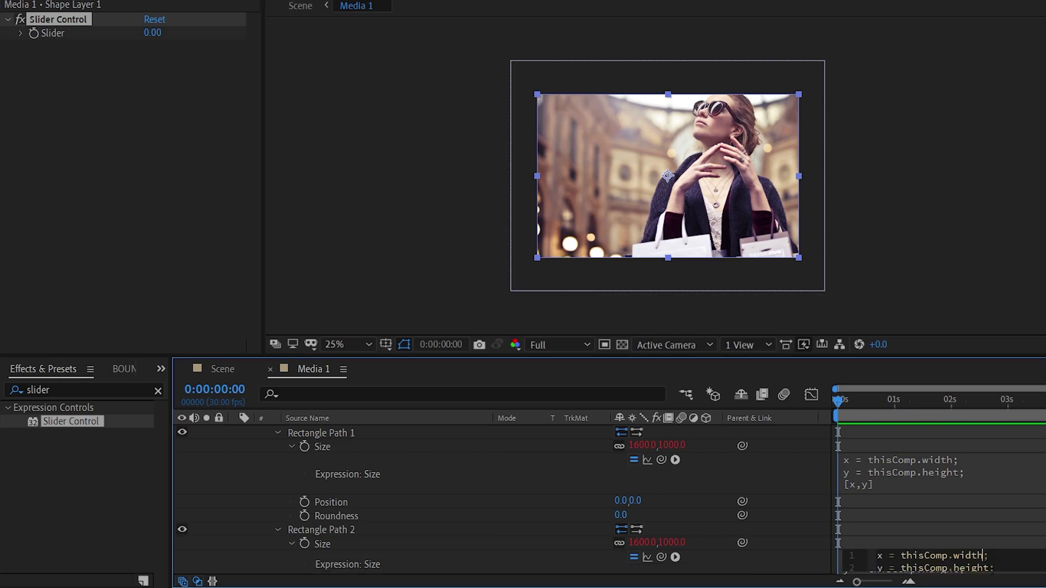
text(-)
drag(742, 542, 64, 34)
scroll(501, 501, down, 2)
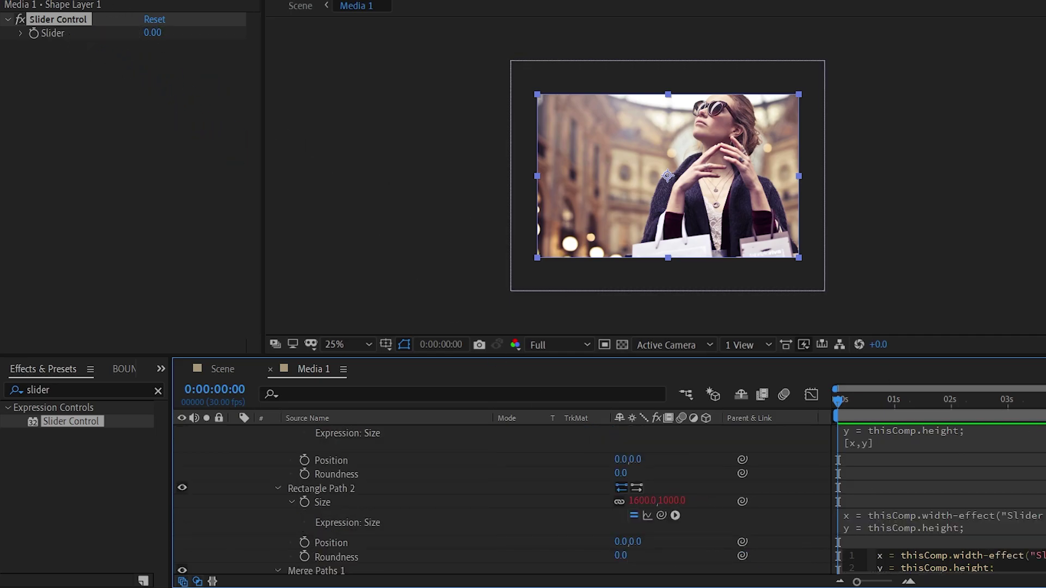
scroll(502, 501, down, 2)
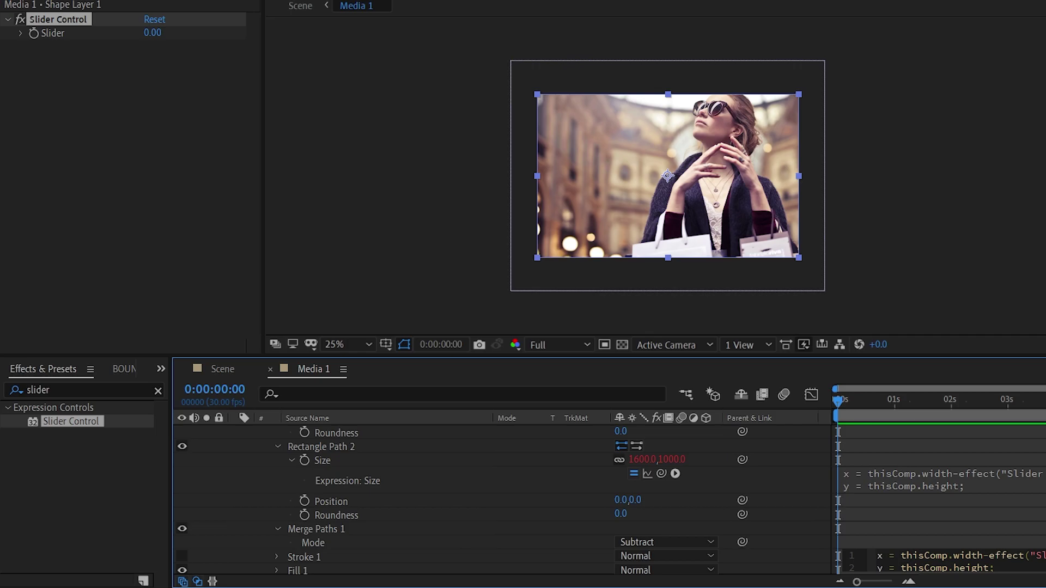
Step: Subtract the Slider from the height too, then raise Slider to 156 for a white border
click(1006, 568)
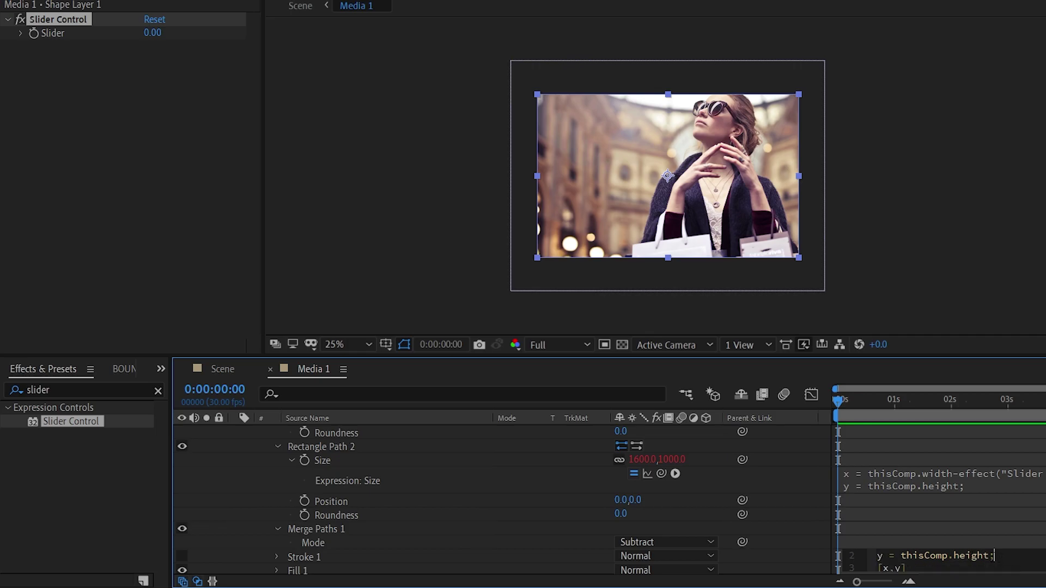
click(990, 561)
text(-)
drag(739, 457, 46, 34)
click(698, 504)
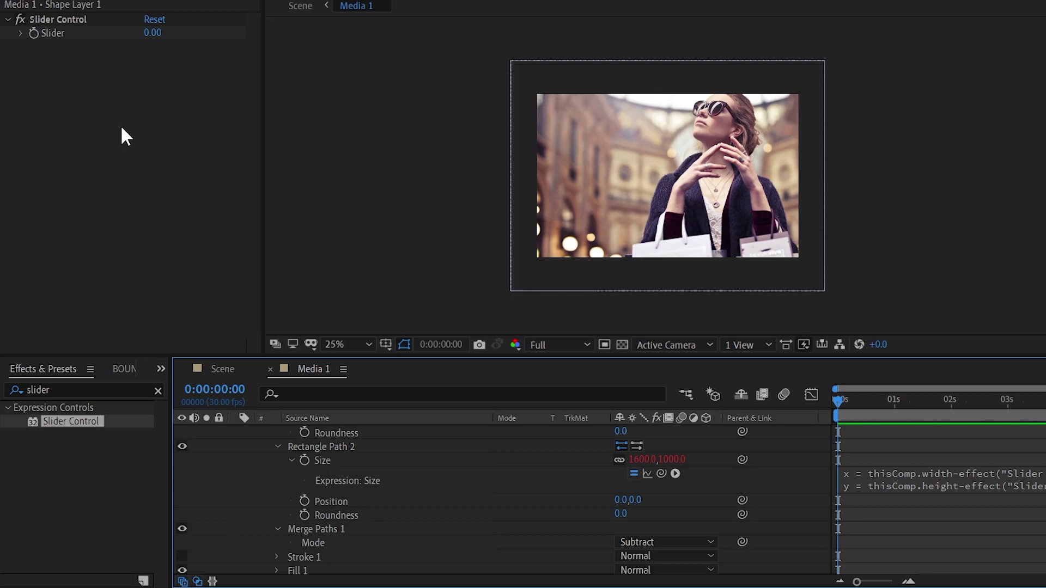
mouse_move(147, 34)
mouse_down()
mouse_move(310, 60)
mouse_move(298, 60)
mouse_up()
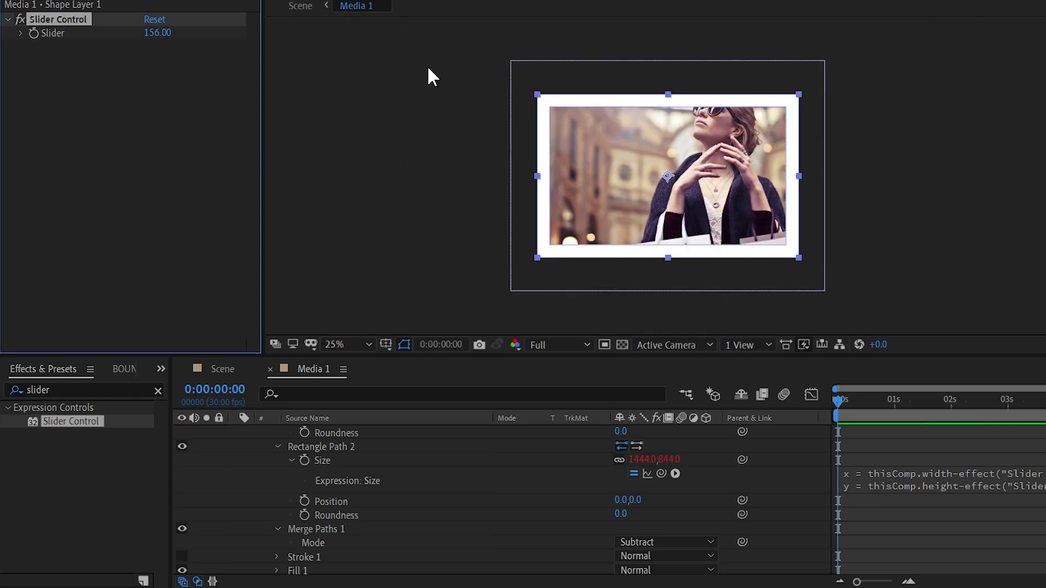
Step: Zoom in to inspect the white border, collapse Shape Layer 1, and zoom back out
key(period)
key(period)
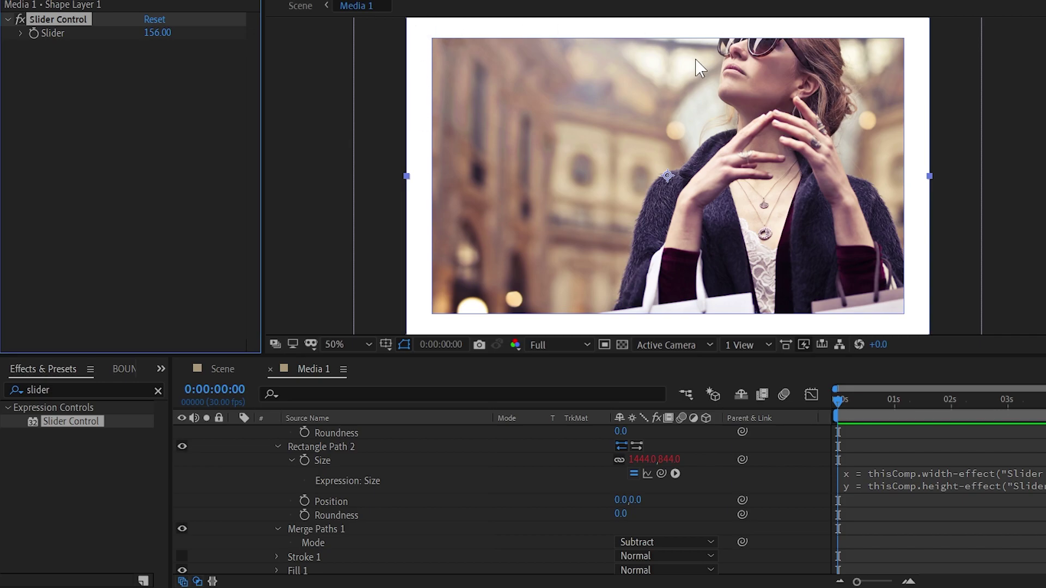
scroll(493, 507, up, 3)
scroll(490, 507, up, 5)
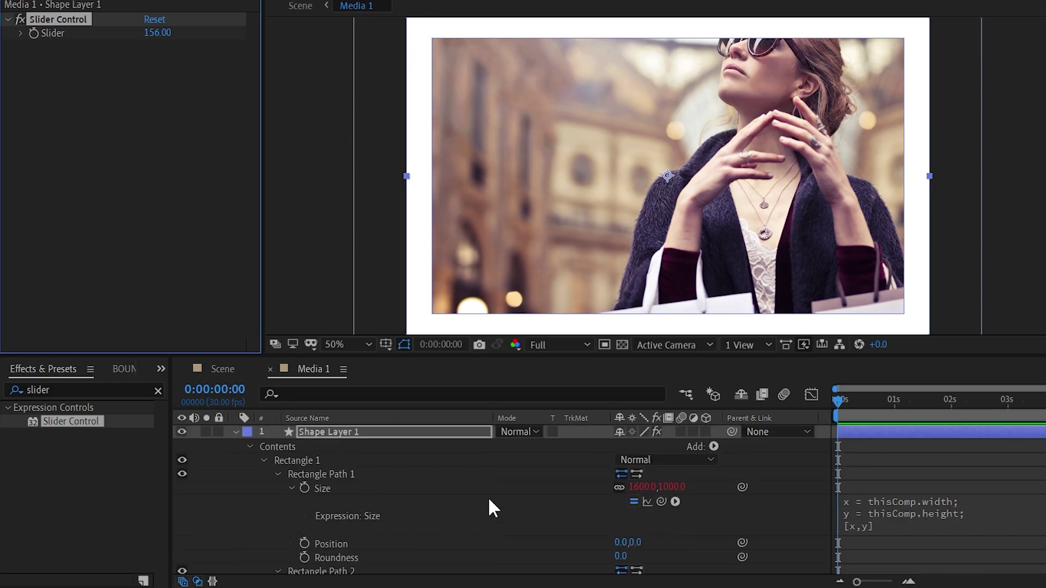
click(235, 431)
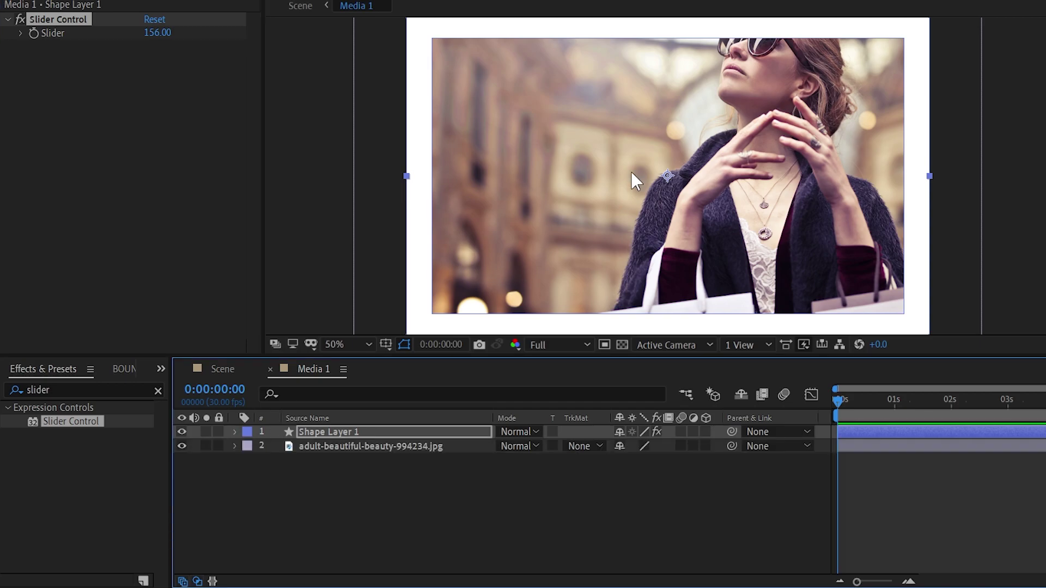
key(comma)
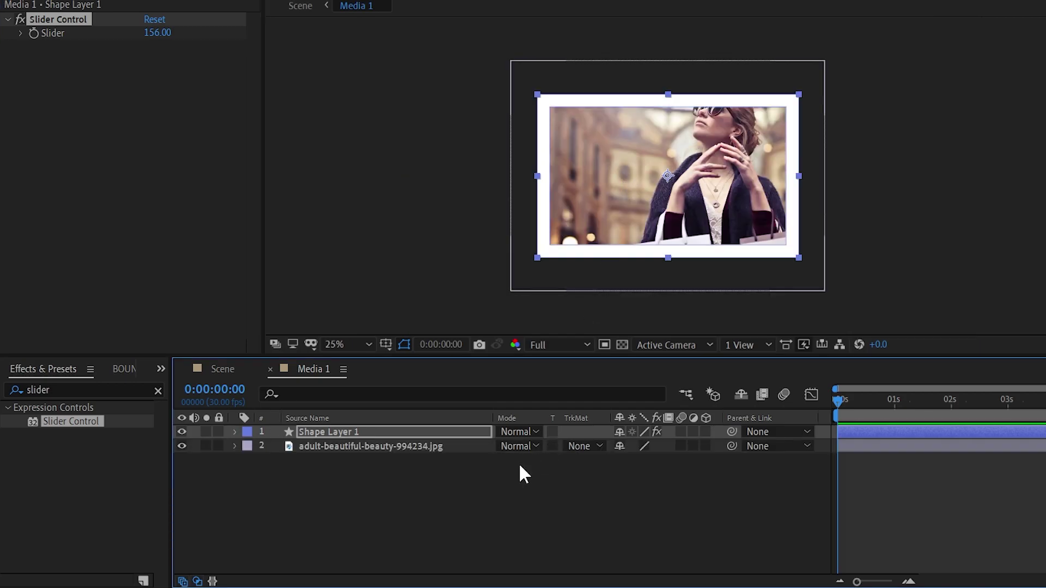
Step: Make the Media 1 layer in Scene a 3D layer
click(225, 368)
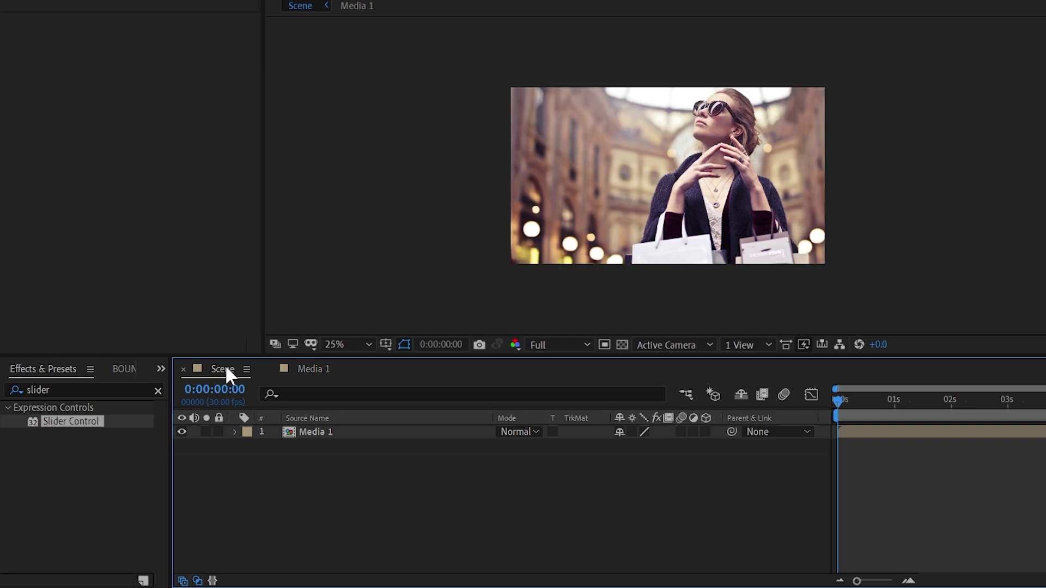
click(705, 432)
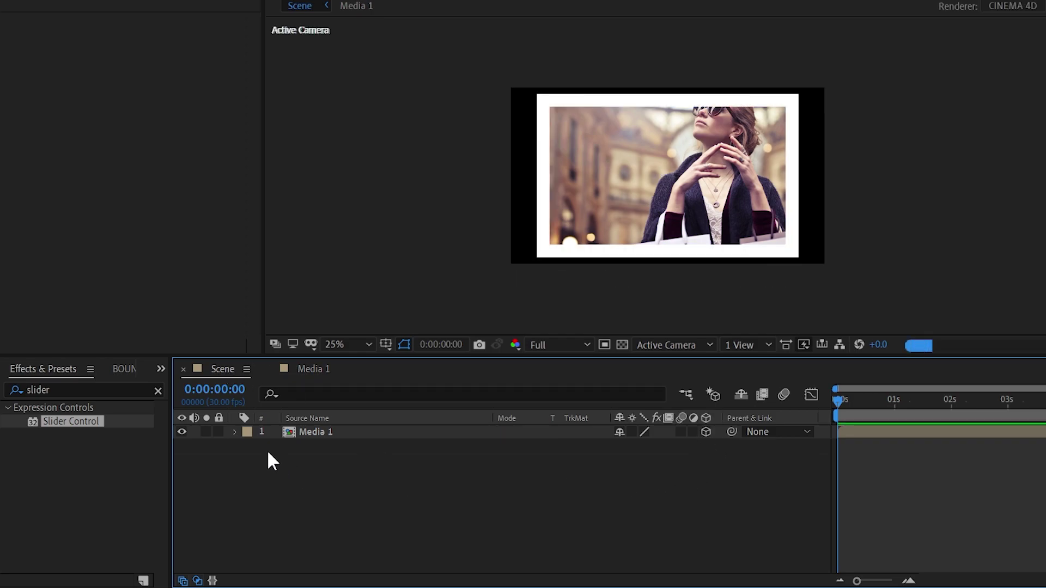
click(234, 432)
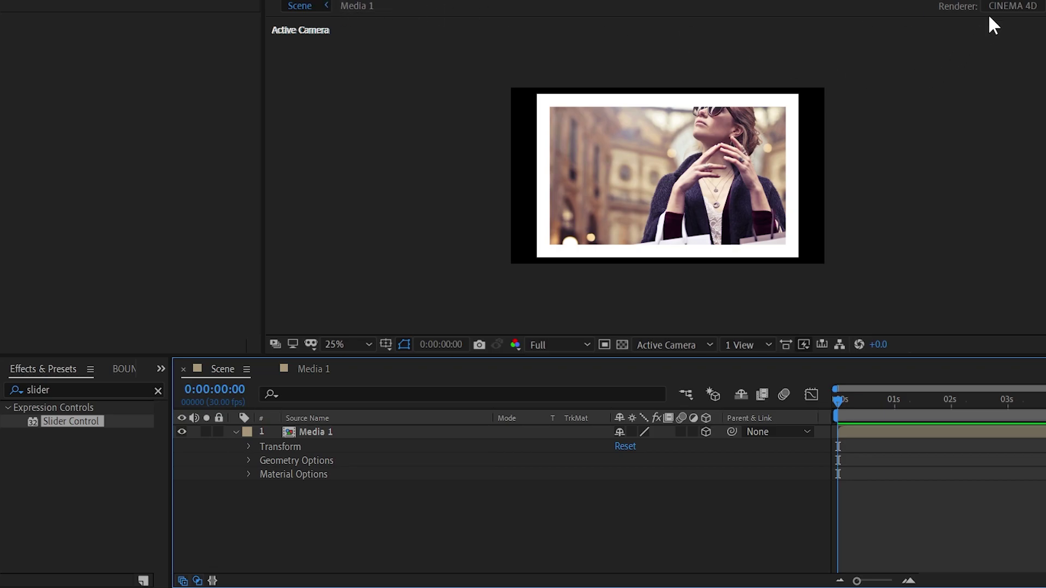
Step: Switch the Scene composition's renderer to Classic 3D
click(1005, 7)
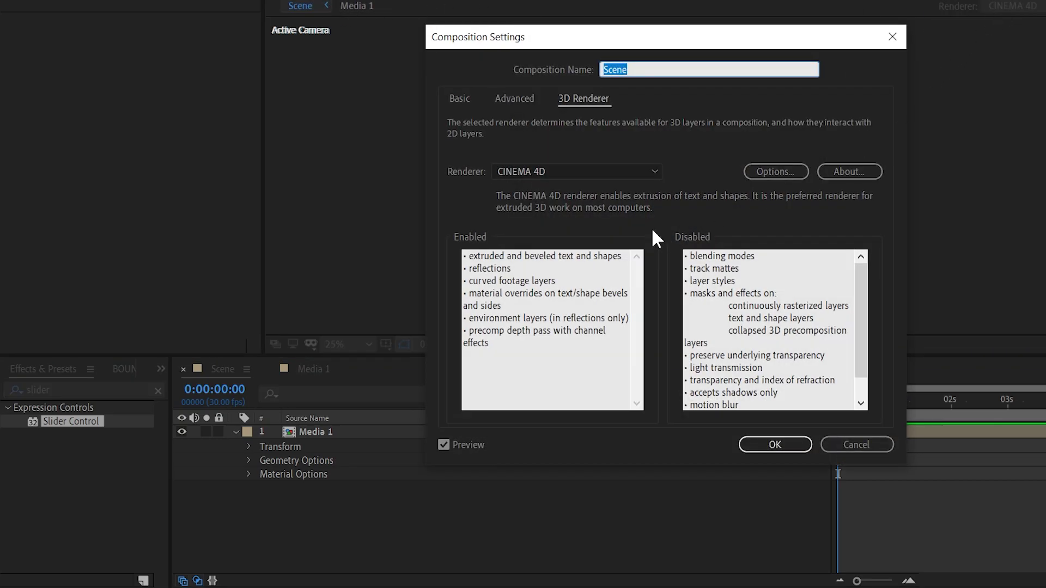
click(656, 169)
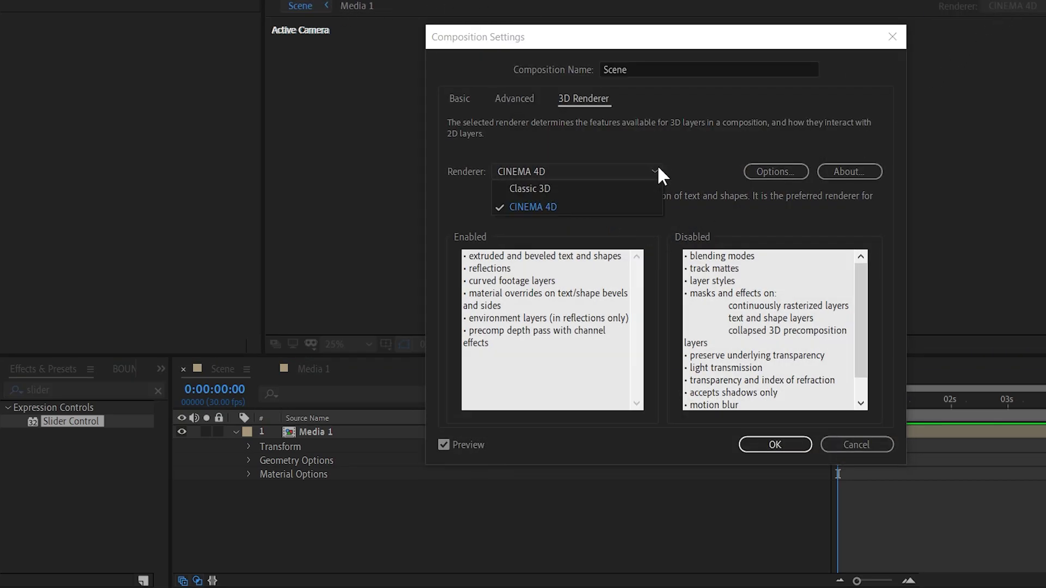
click(586, 191)
click(769, 445)
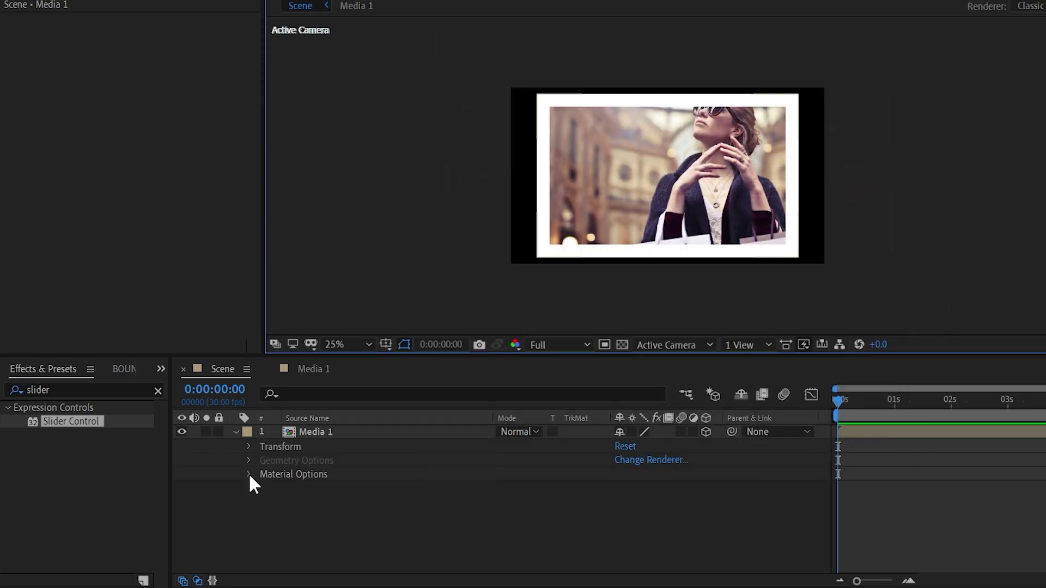
Step: Set the Media 1 layer's Casts Shadows material option to On
click(249, 475)
scroll(495, 472, down, 2)
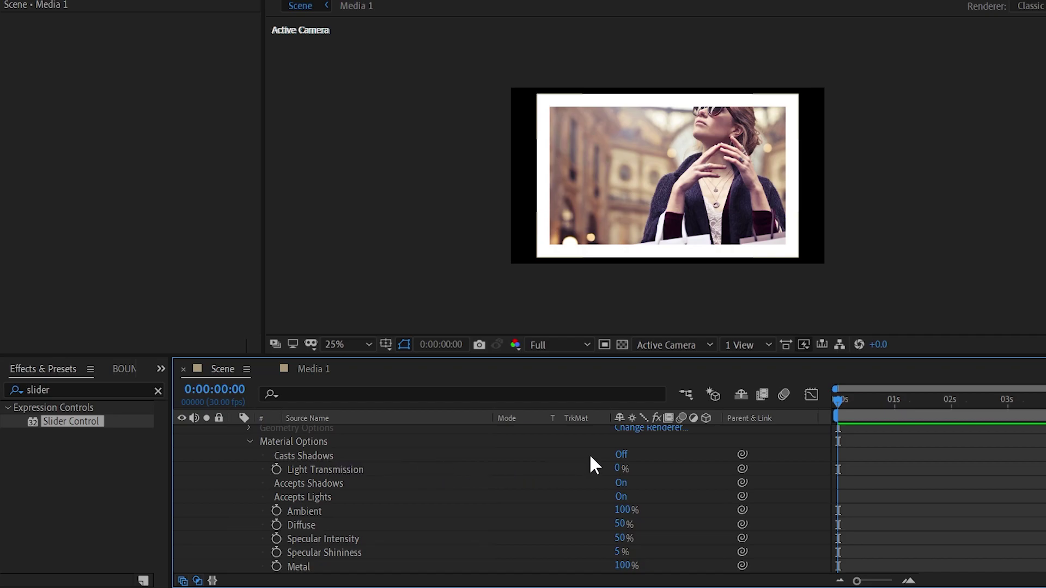
click(621, 454)
scroll(572, 518, up, 2)
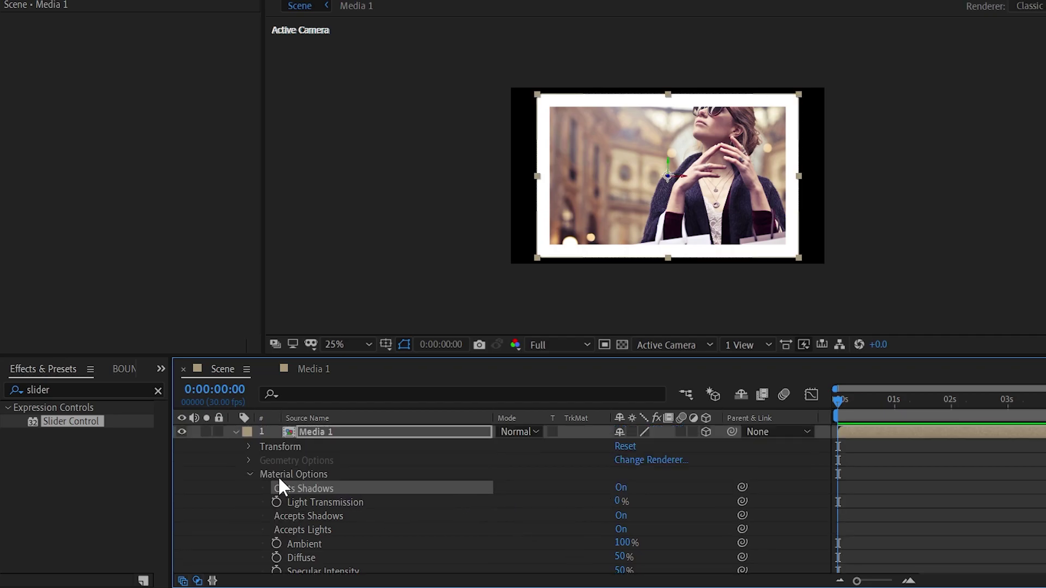
click(235, 431)
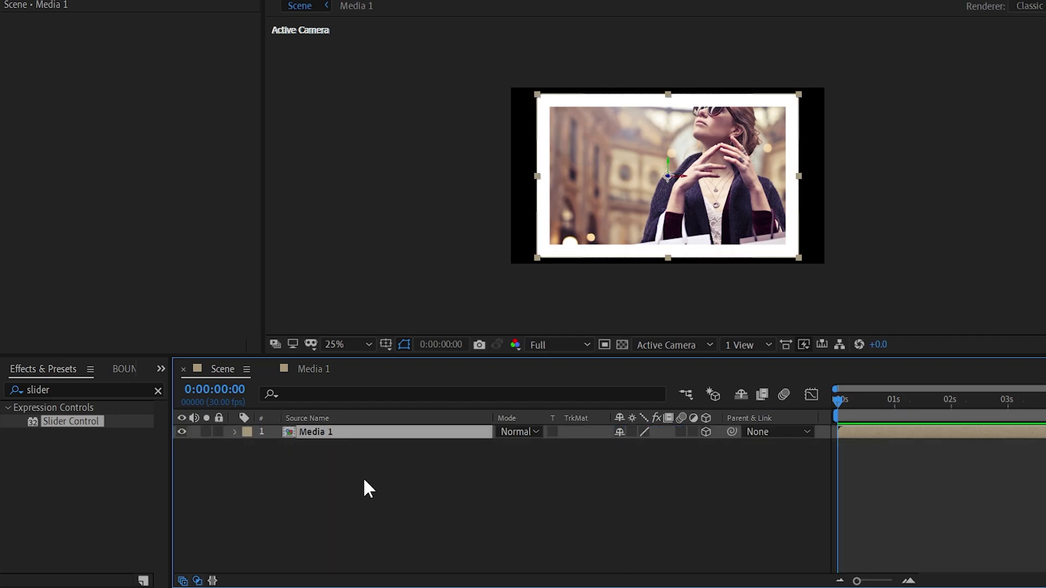
Step: Duplicate the Media 1 layer in Scene and the Media 1 comp in the Project panel
key(ctrl+d)
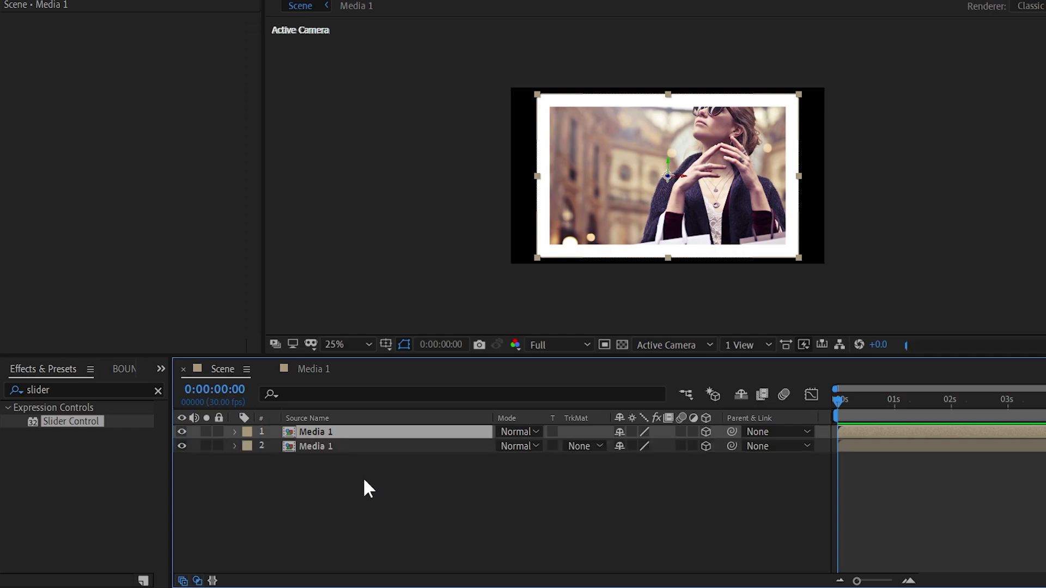
key(ctrl+d)
key(ctrl+d)
key(ctrl+d)
key(ctrl+d)
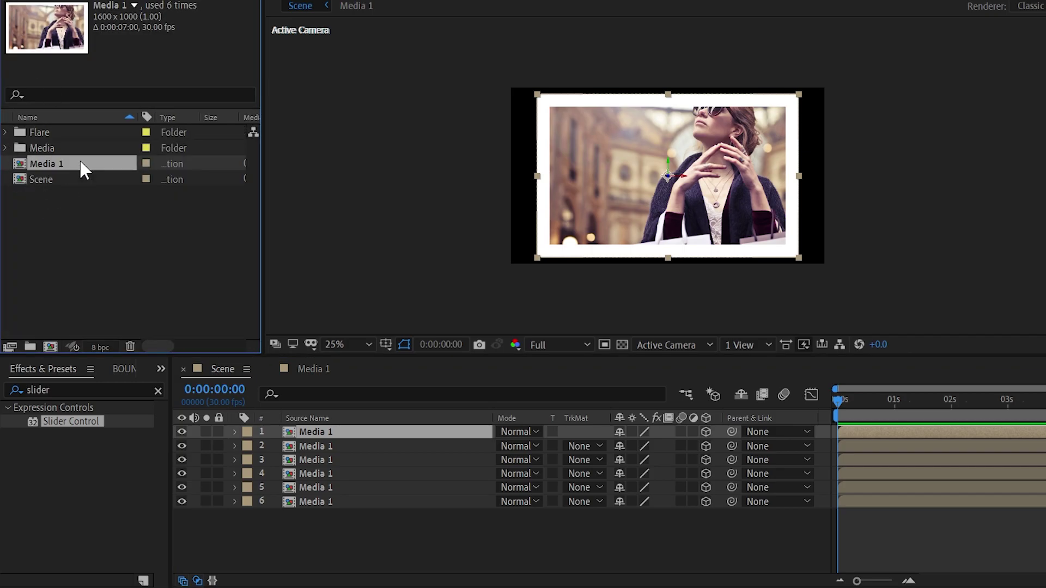
key(ctrl+d)
key(ctrl+d)
key(ctrl+d)
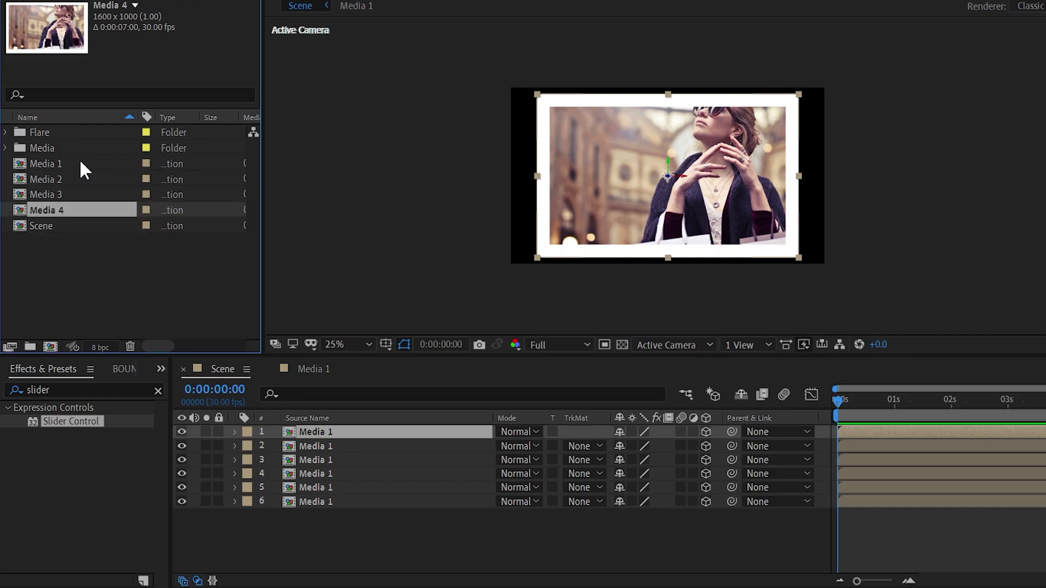
key(ctrl+d)
key(ctrl+d)
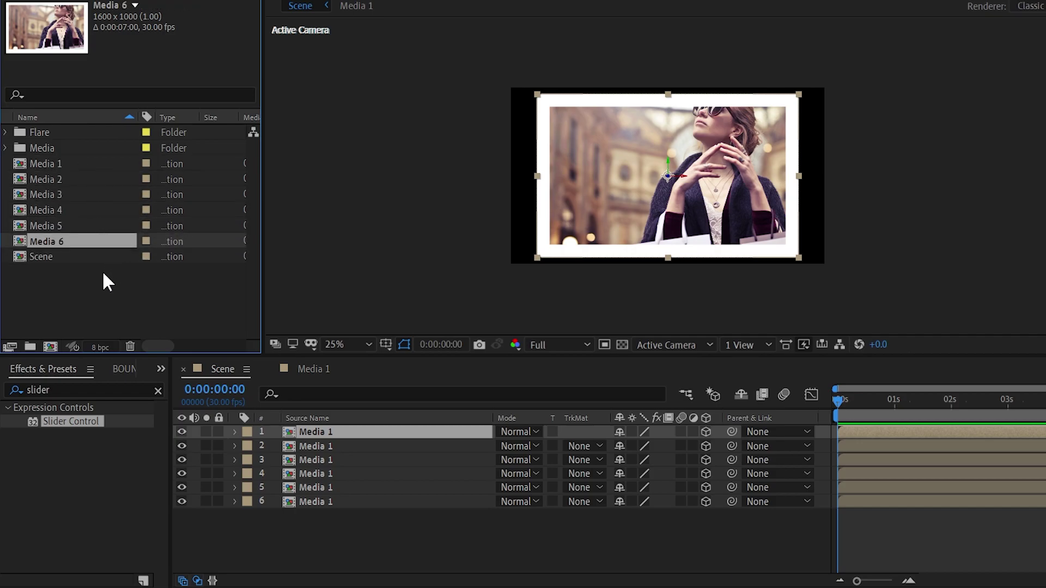
Step: Rename Media 6 to Media BG 1 and select comps Media 2 through Media BG 1
key(Return)
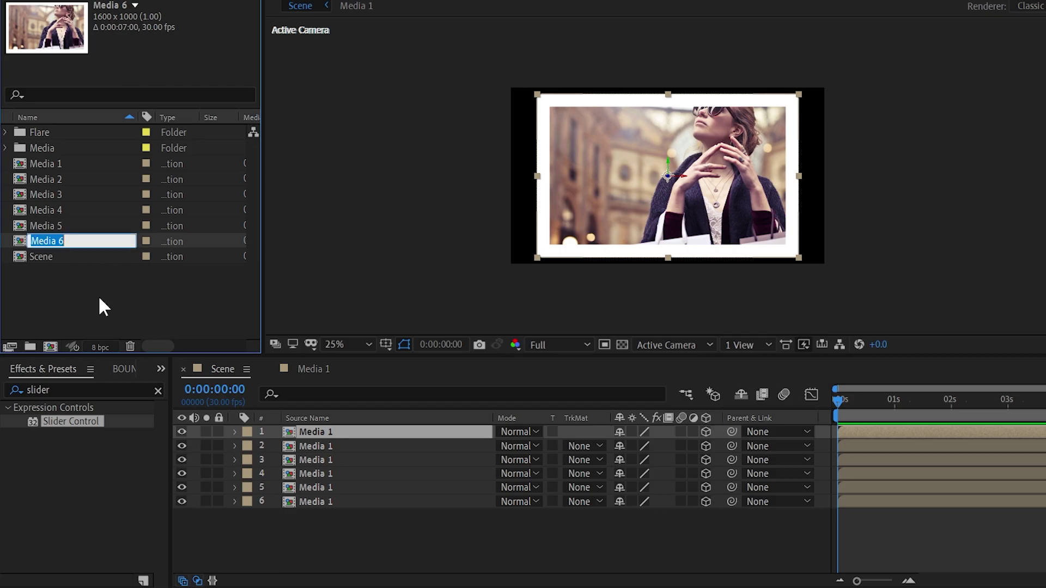
key(Right)
key(BackSpace)
text(BG)
text( 1)
key(Return)
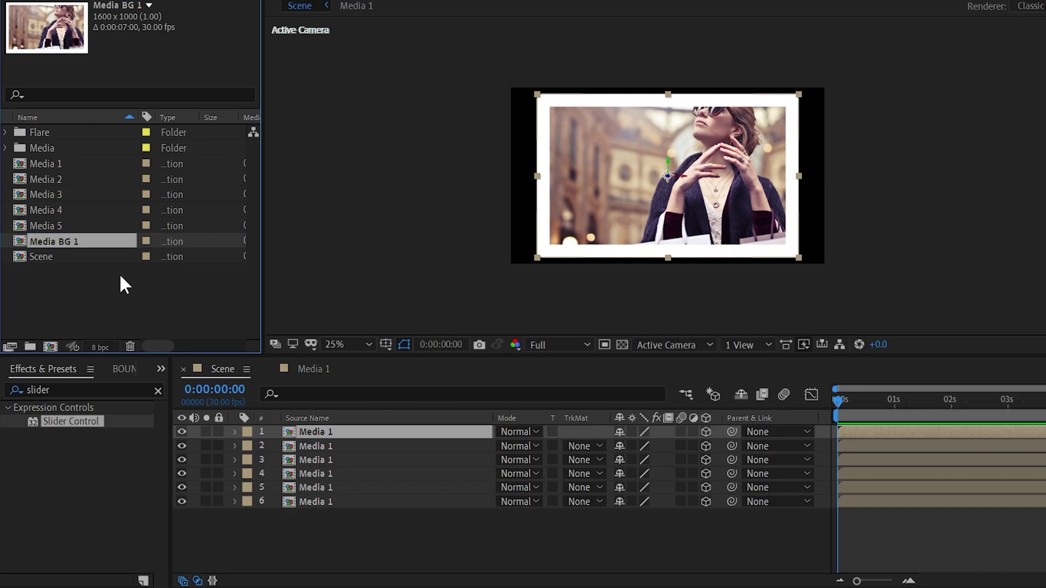
shift+click(59, 180)
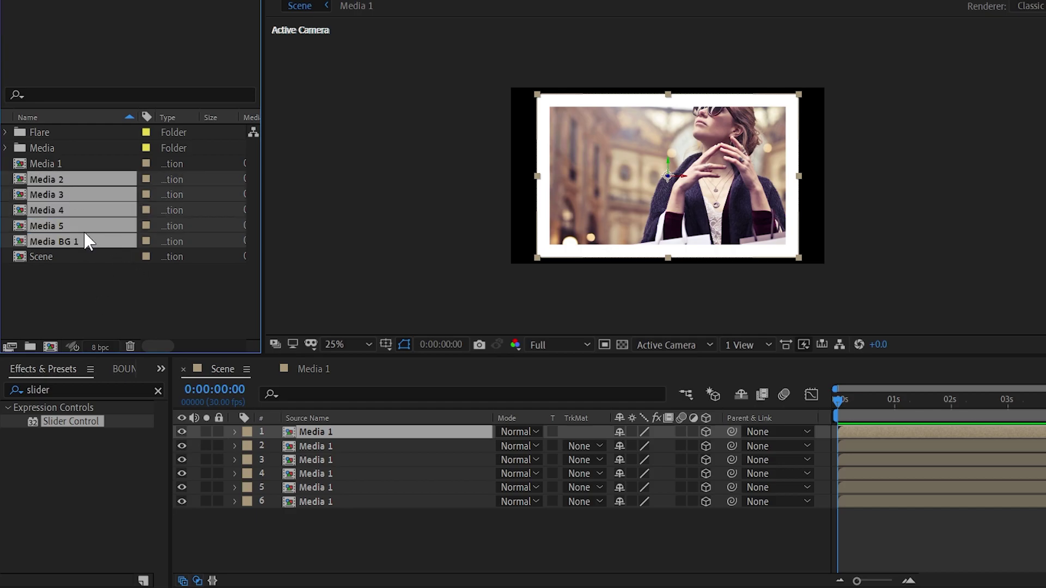
Step: Open the selected Media comps and bring up Media 2's Composition Settings
double_click(63, 186)
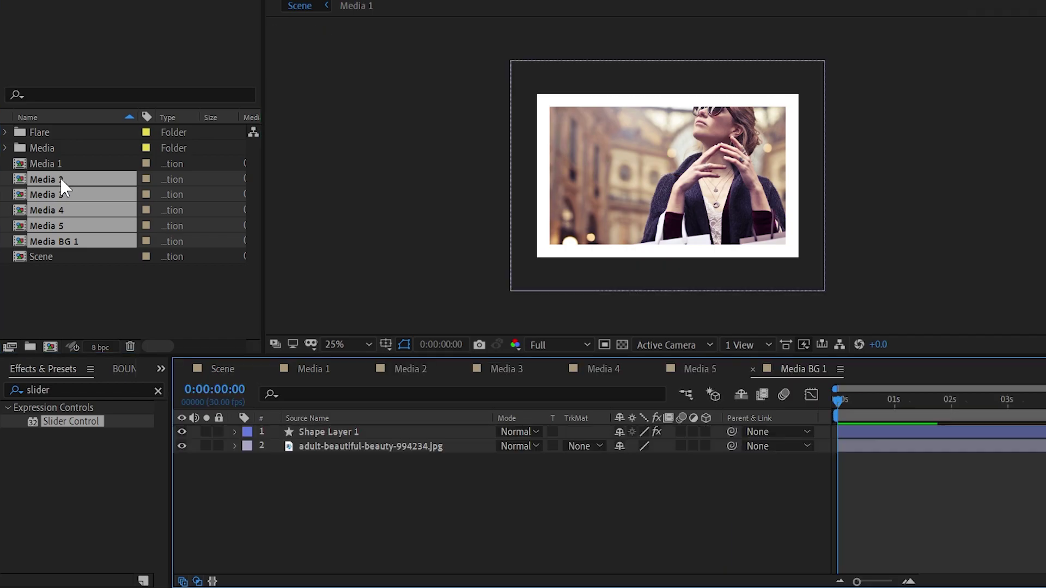
click(412, 371)
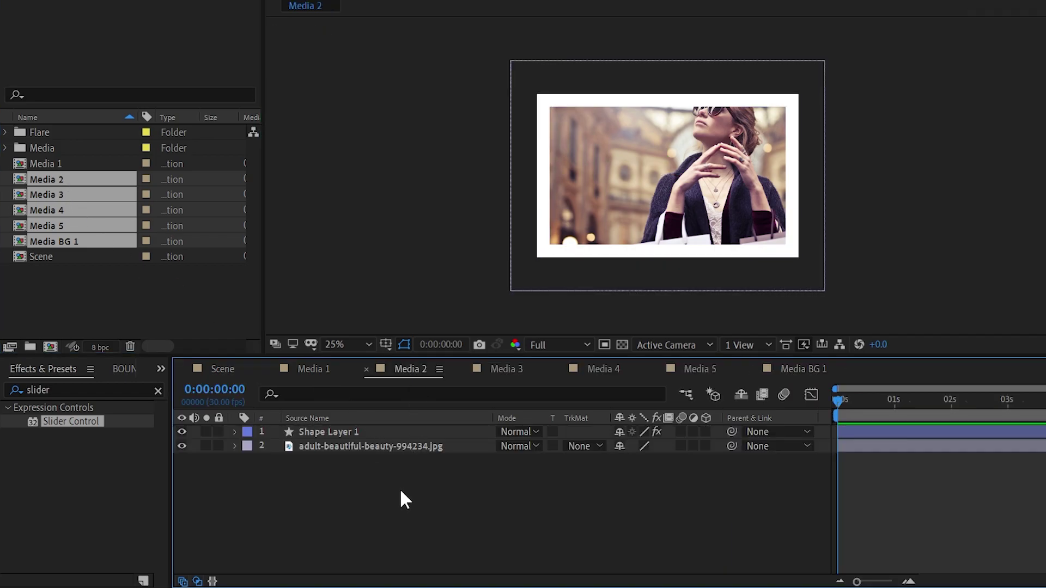
key(ctrl+k)
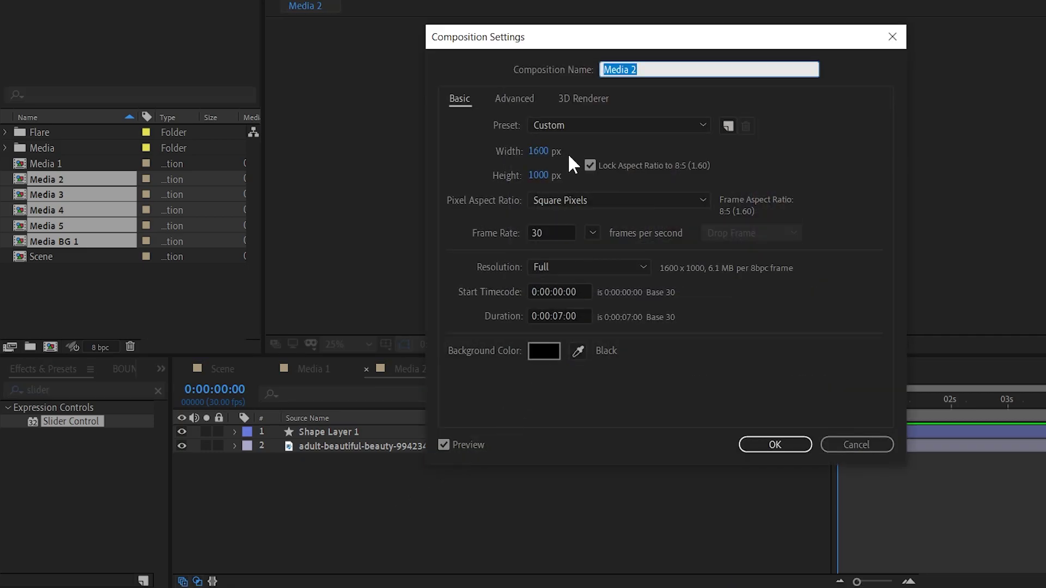
Step: Unlock the aspect ratio, set 1000 × 1600 px, then relock the ratio
click(590, 165)
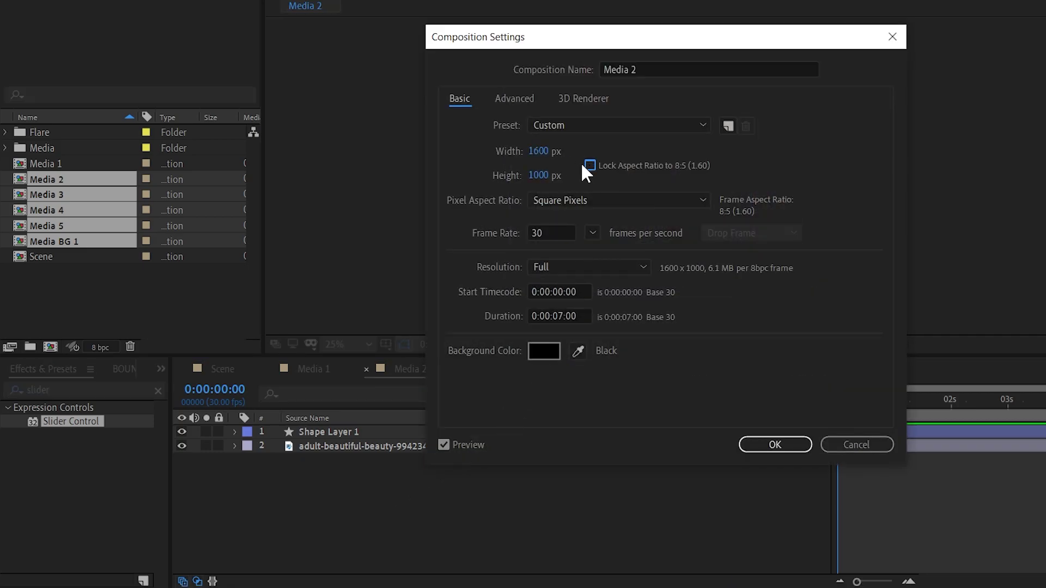
click(541, 151)
text(1000)
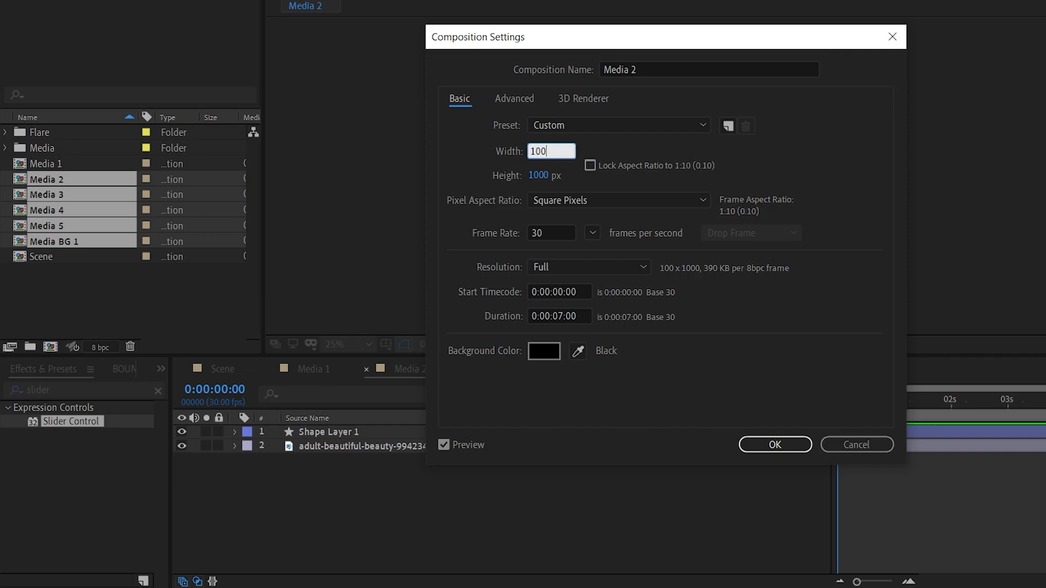
click(538, 175)
click(539, 175)
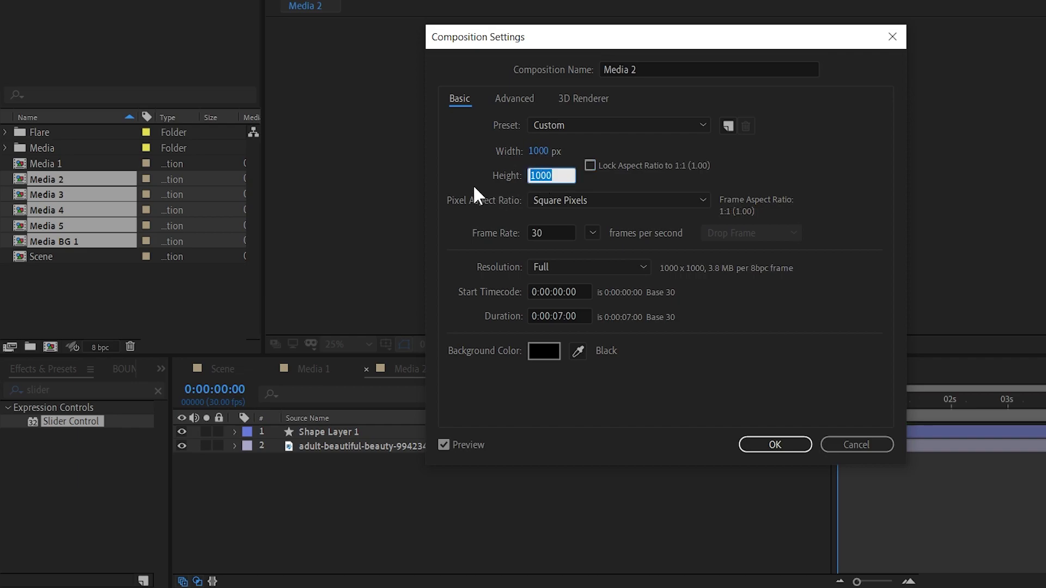
text(1600)
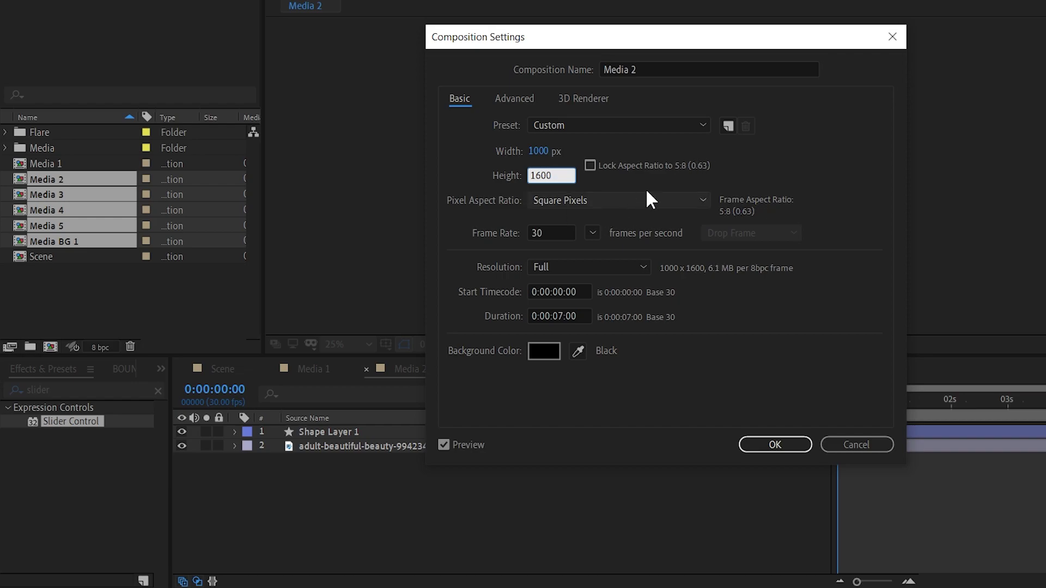
click(590, 165)
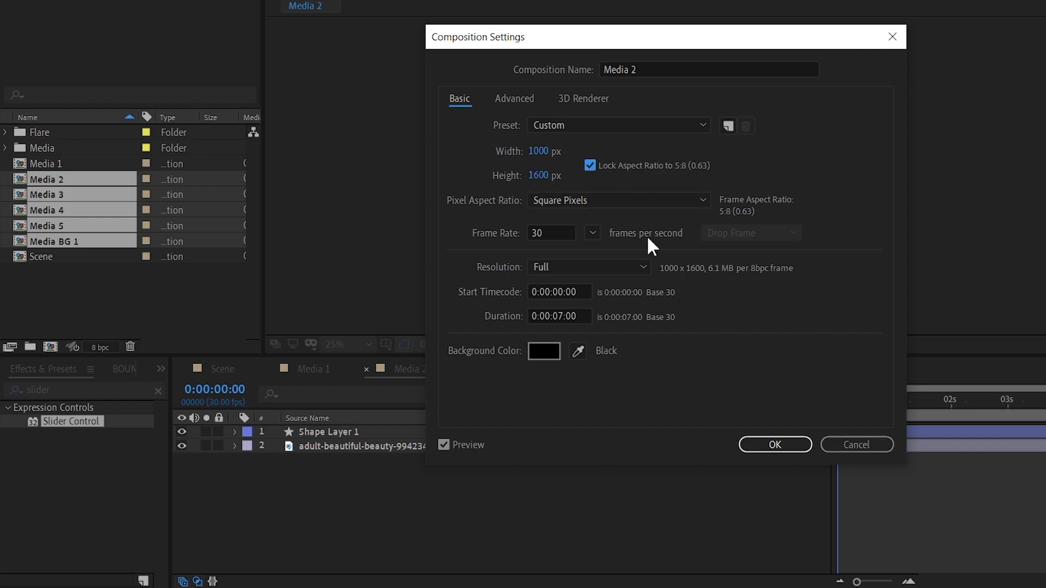
Step: Apply the portrait size and replace Media 2's old photo with adolescent-beauty-casual-264606.jpg
click(755, 445)
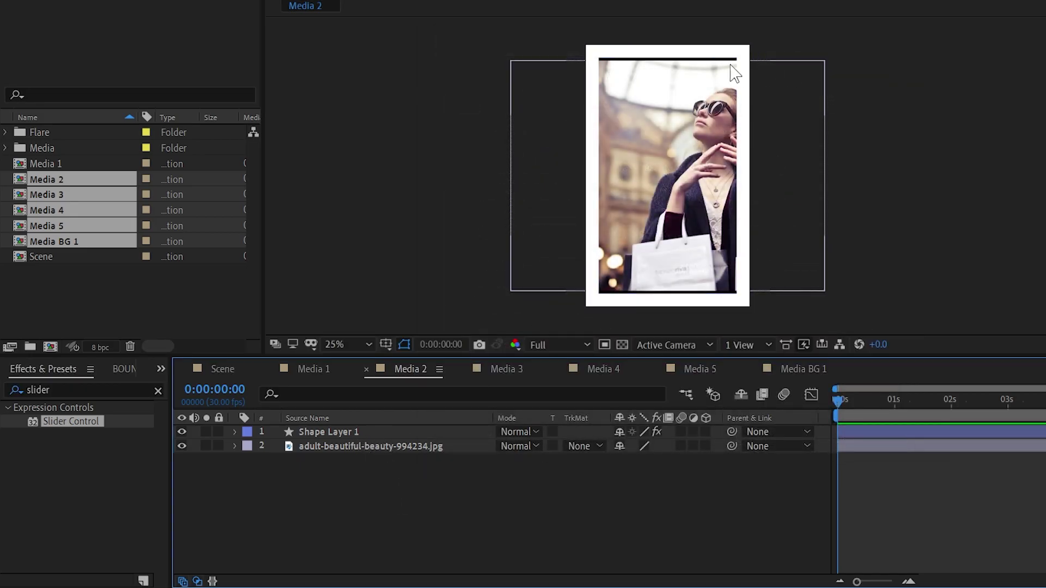
click(6, 147)
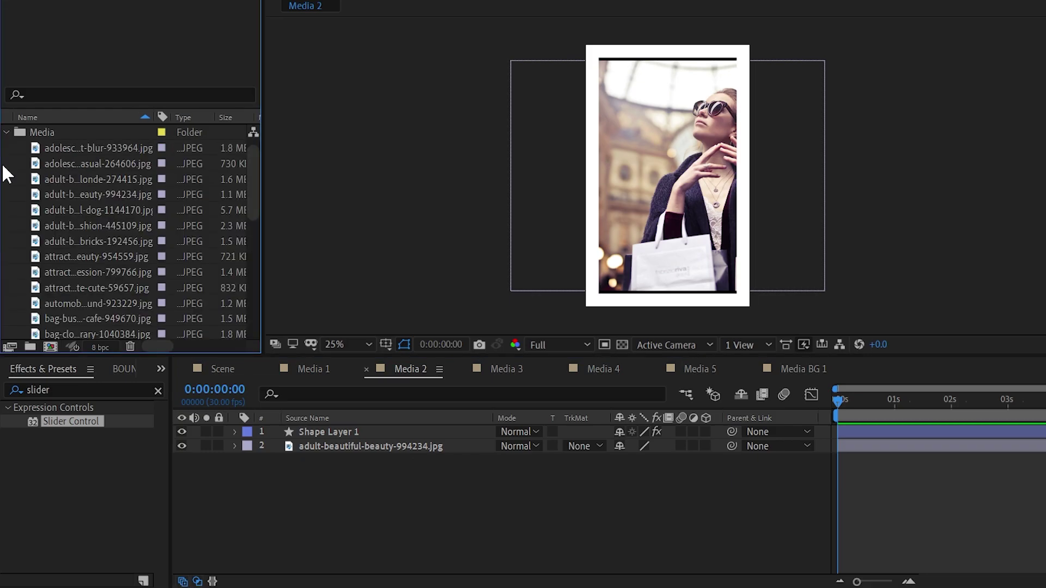
click(84, 166)
drag(83, 161, 312, 441)
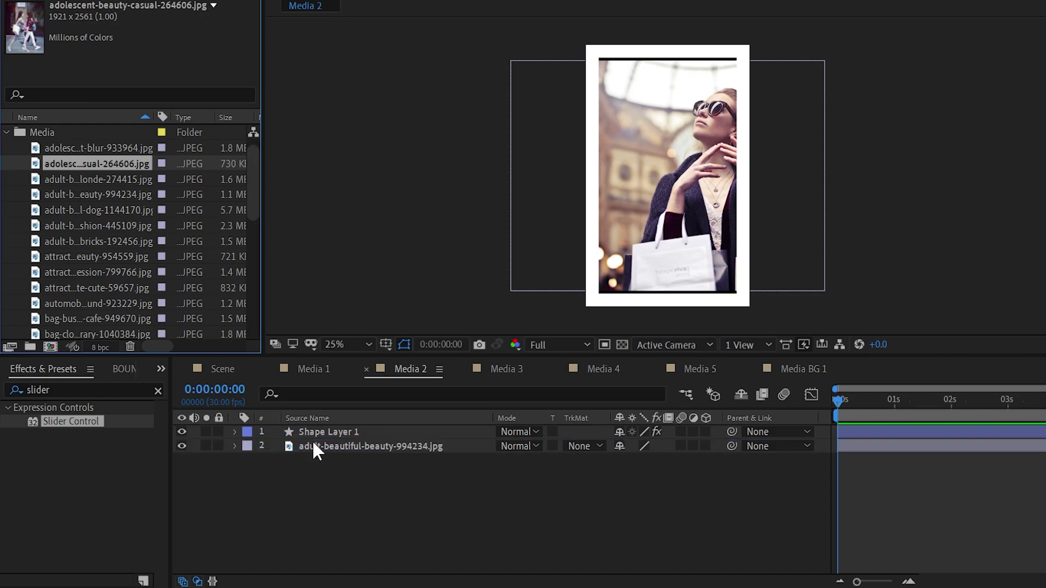
click(356, 462)
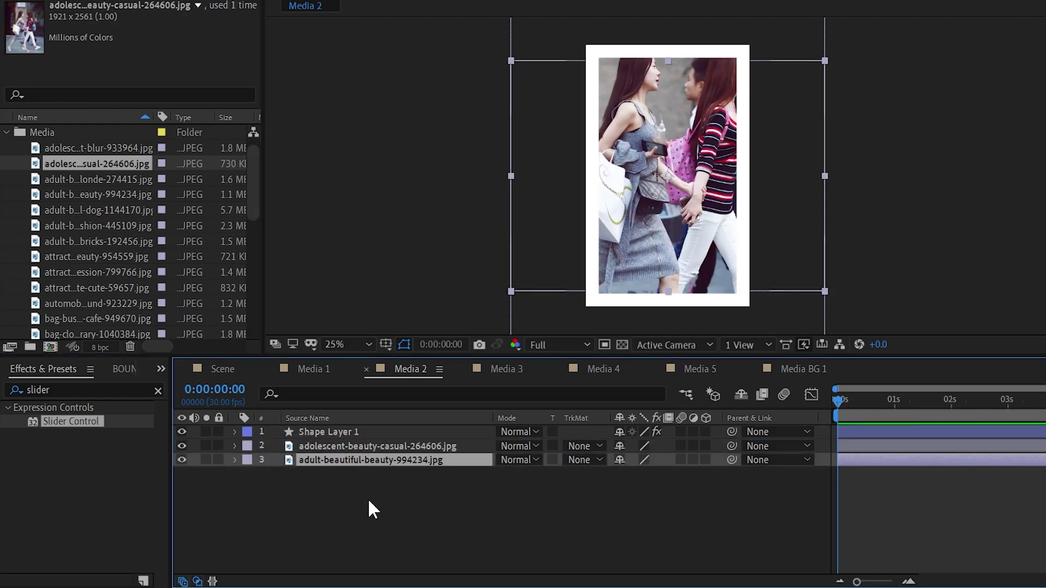
key(Delete)
Step: Scale the adolescent casual photo down to fit inside the white frame
key(comma)
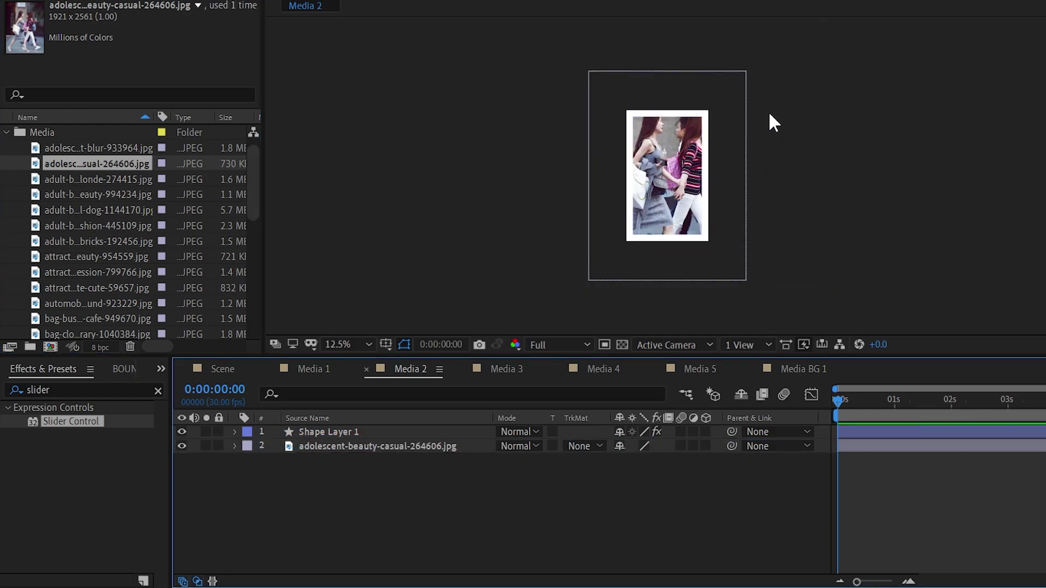
click(745, 72)
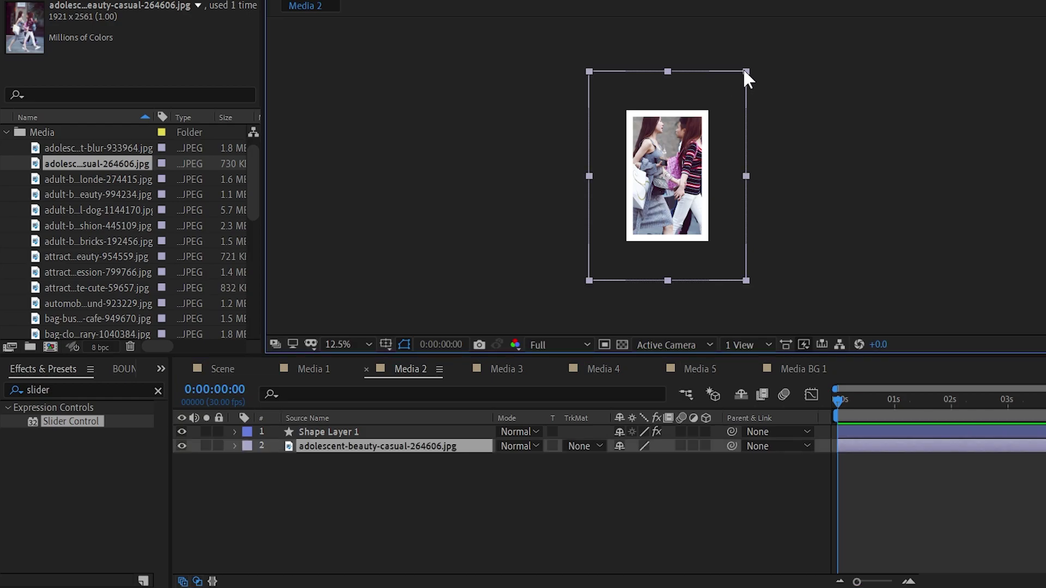
drag(746, 71, 713, 116)
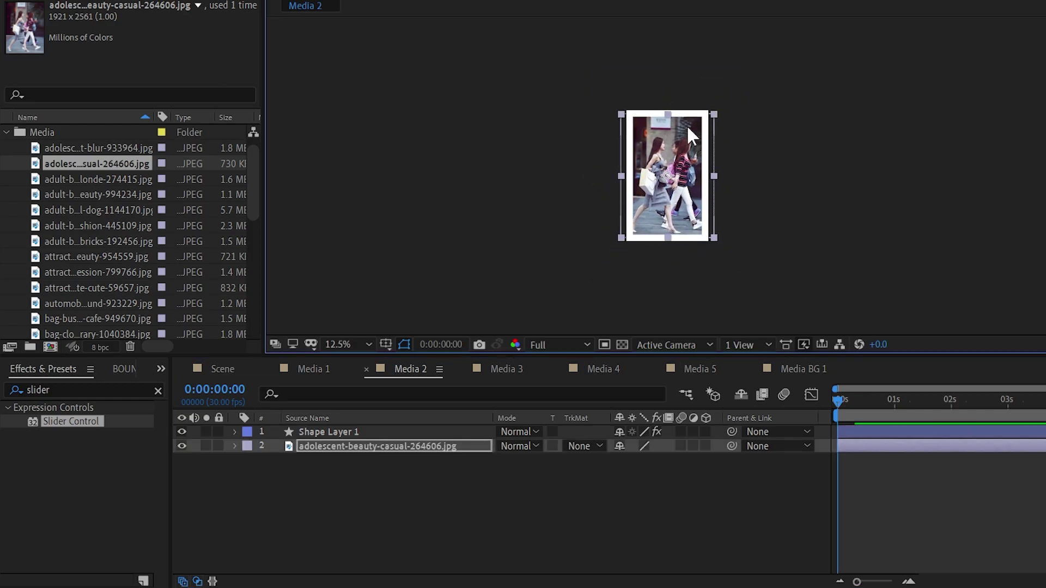
key(period)
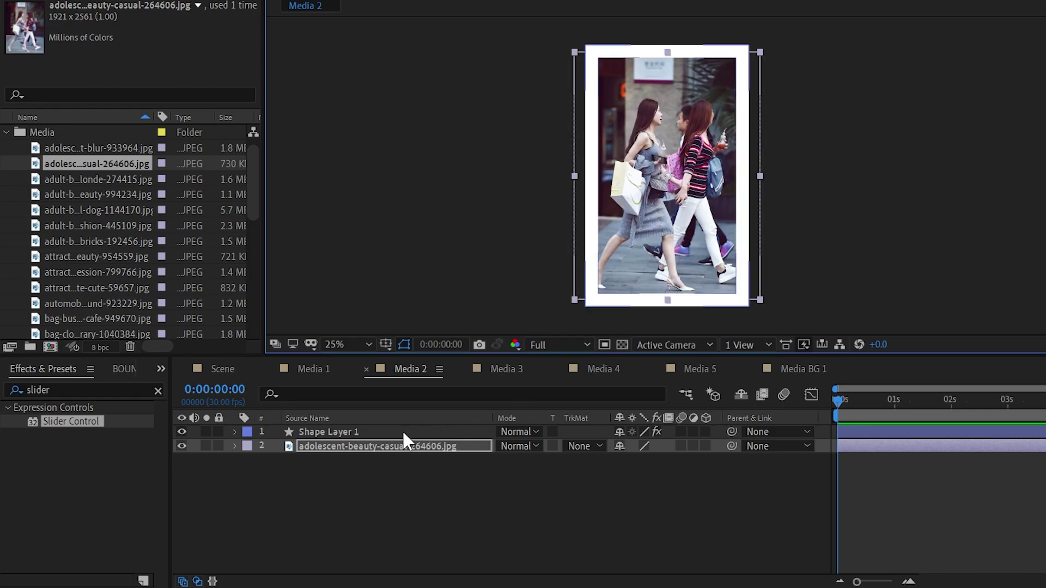
Step: Set Shape Layer 1's frame Slider to 144, then move on to Media 3
click(401, 431)
click(115, 3)
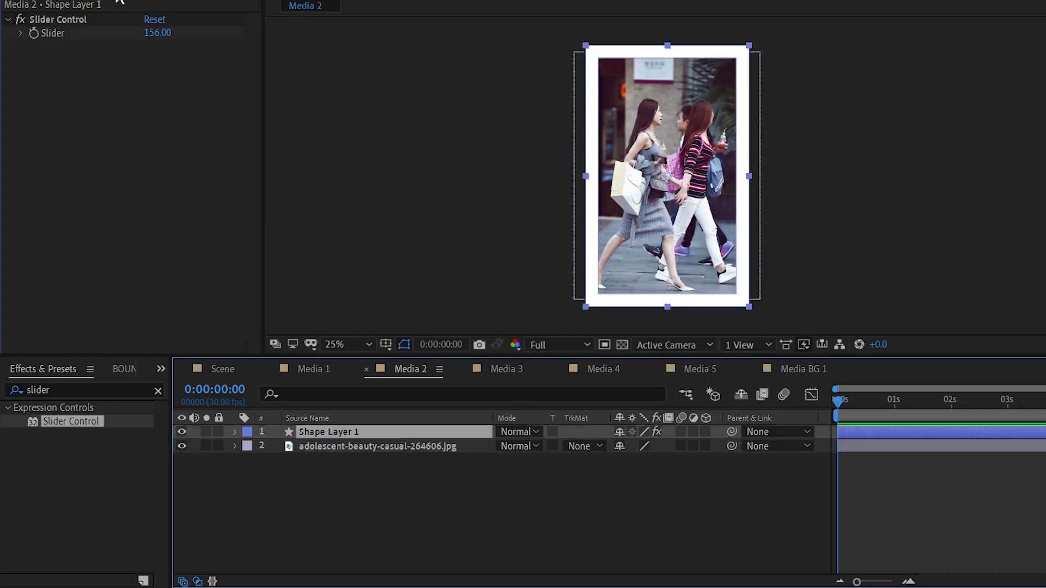
drag(146, 36, 138, 36)
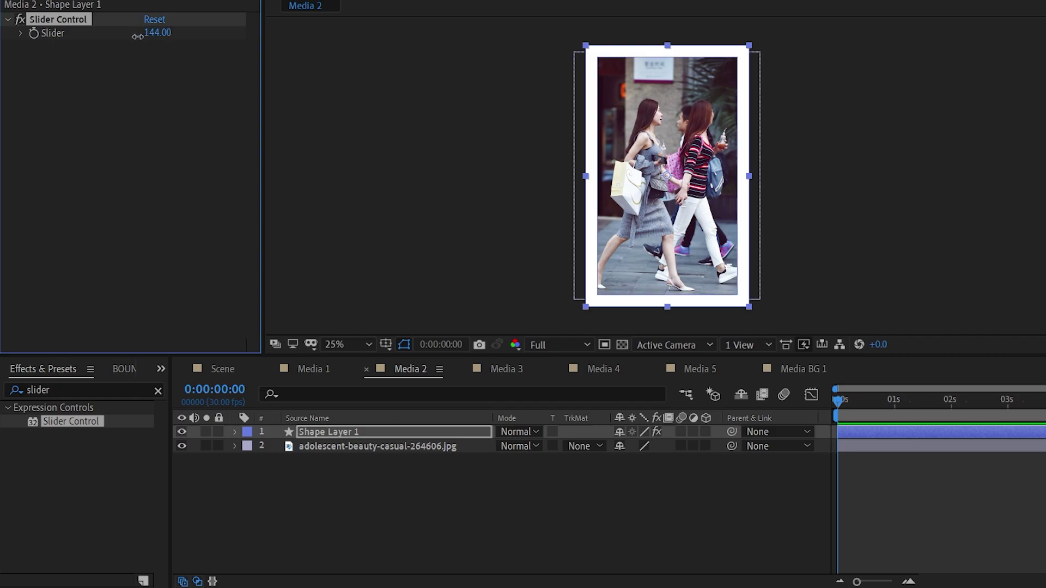
click(521, 372)
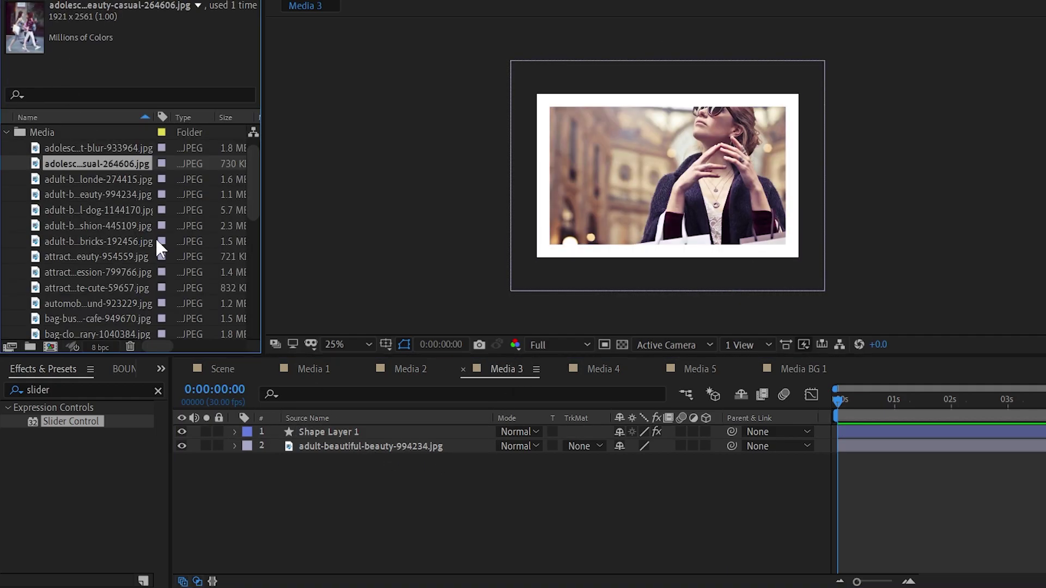
Step: Replace Media 3's old beauty photo with adult-brick-wall-bricks-192456.jpg
click(75, 196)
click(75, 208)
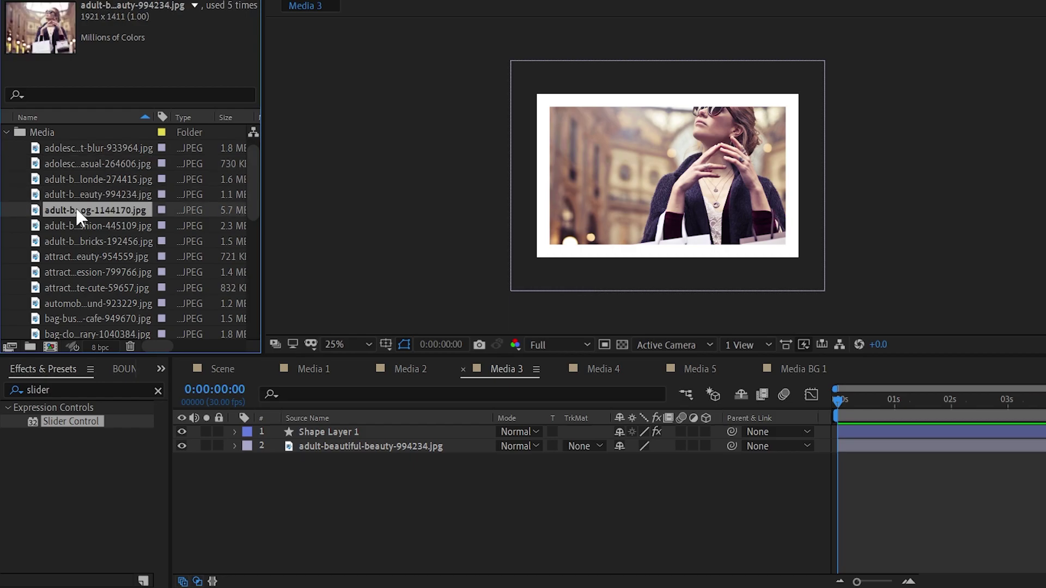
click(81, 227)
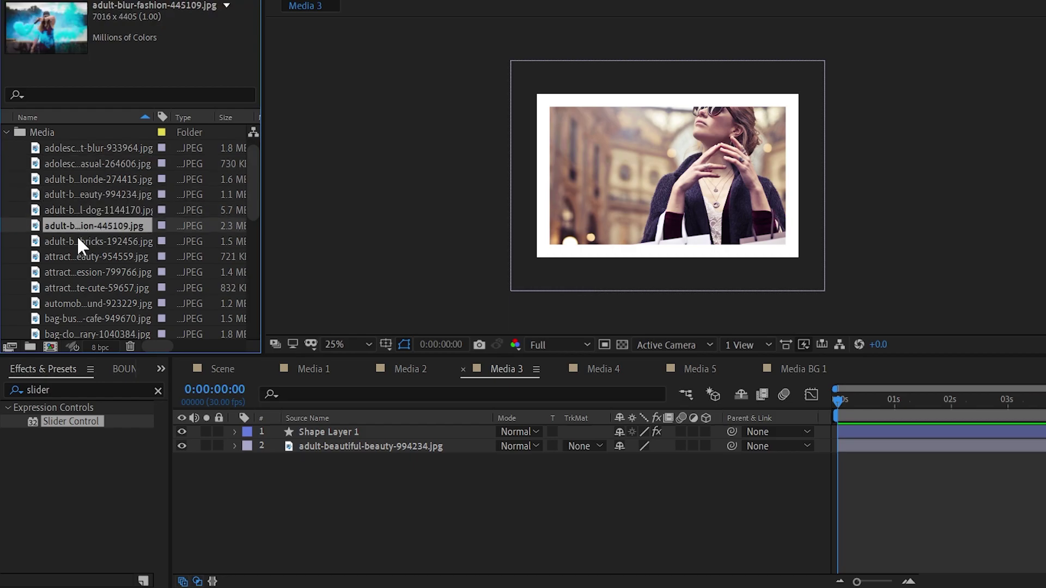
click(77, 240)
drag(77, 240, 323, 444)
click(422, 459)
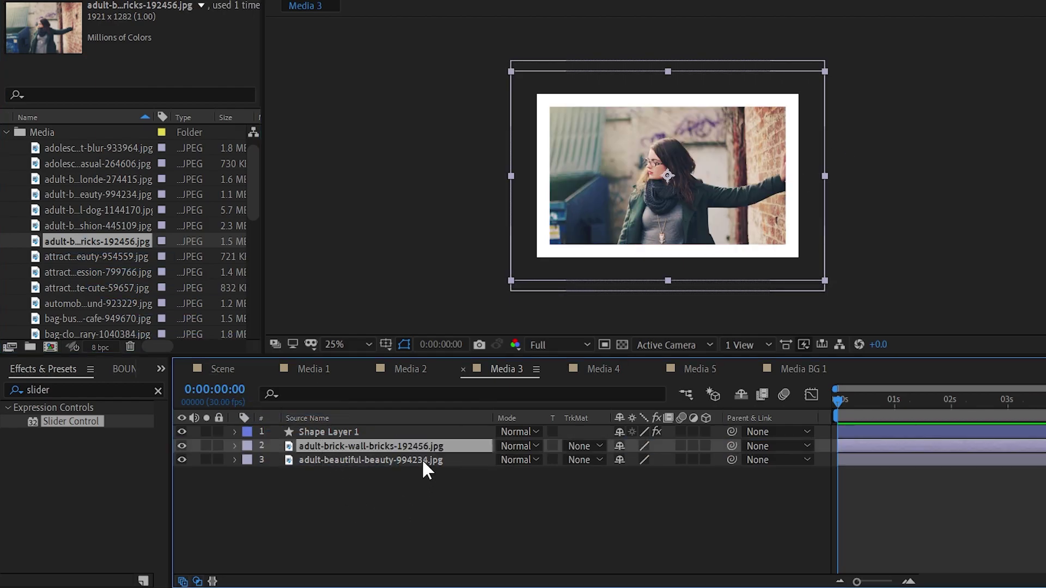
key(Delete)
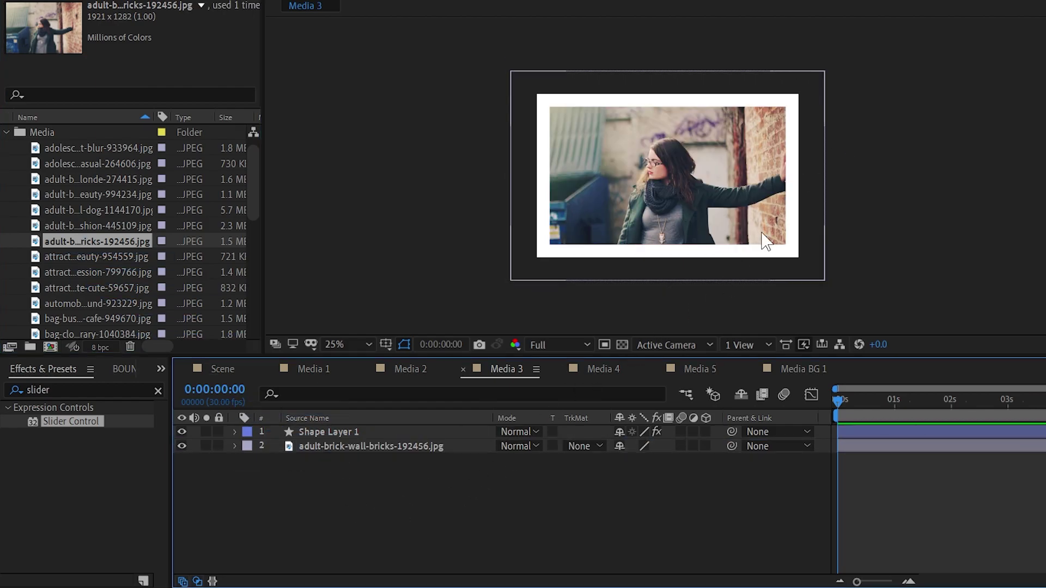
Step: Shrink the brick wall photo to sit inside the white frame, then open Media 4
click(820, 78)
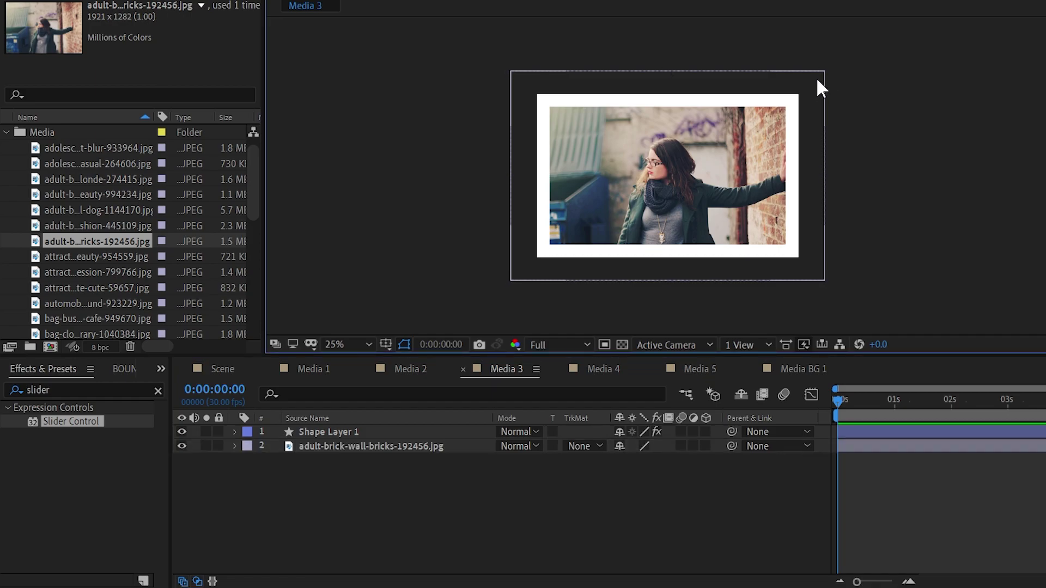
key(ctrl+alt+shift+h)
key(alt+KP_Subtract)
key(alt+KP_Subtract)
key(alt+KP_Subtract)
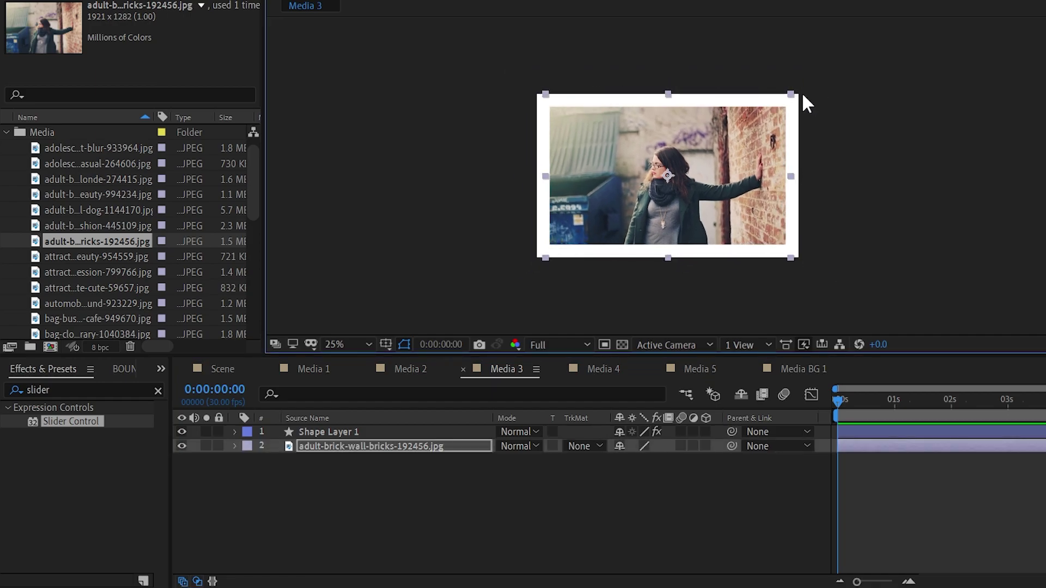
click(604, 371)
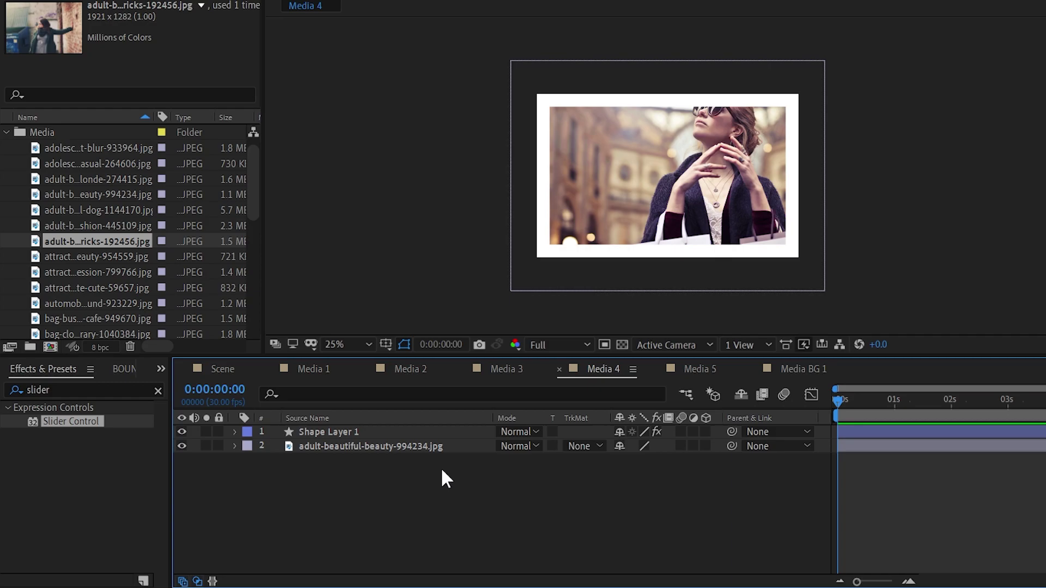
Step: Resize the Media 4 composition to 1000 × 625 px
key(ctrl+k)
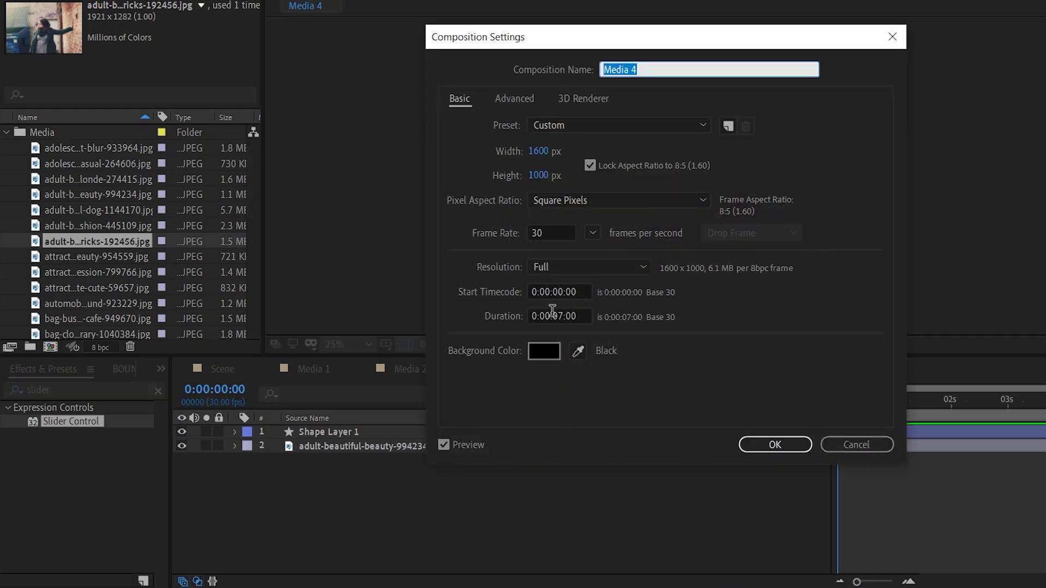
click(540, 152)
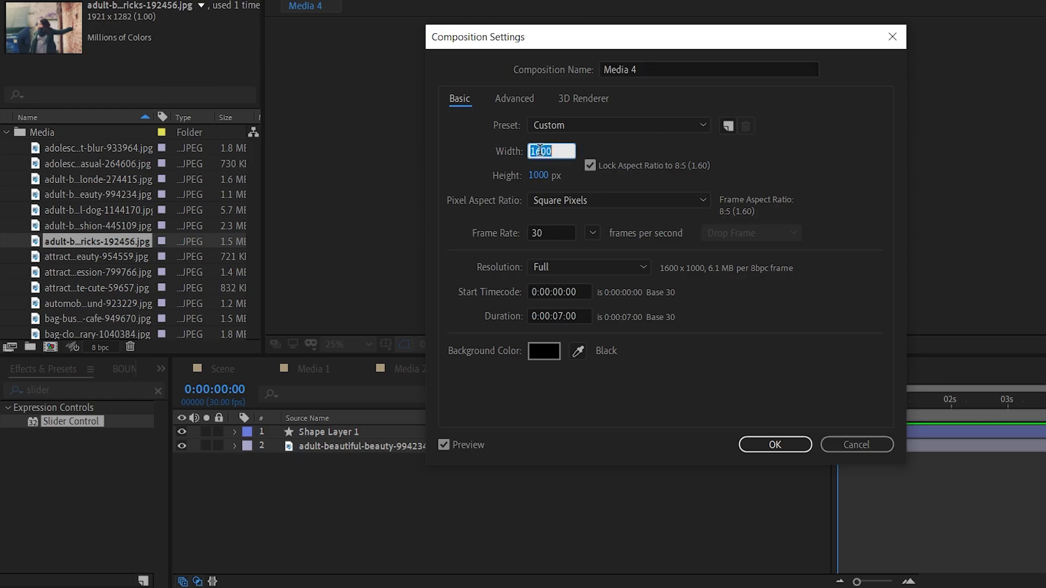
text(1)
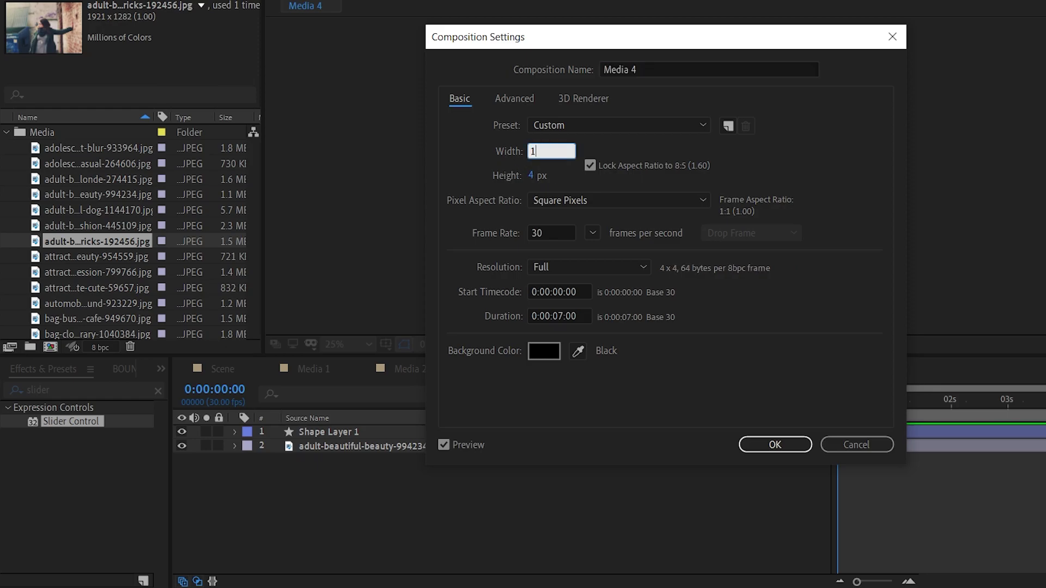
text(000)
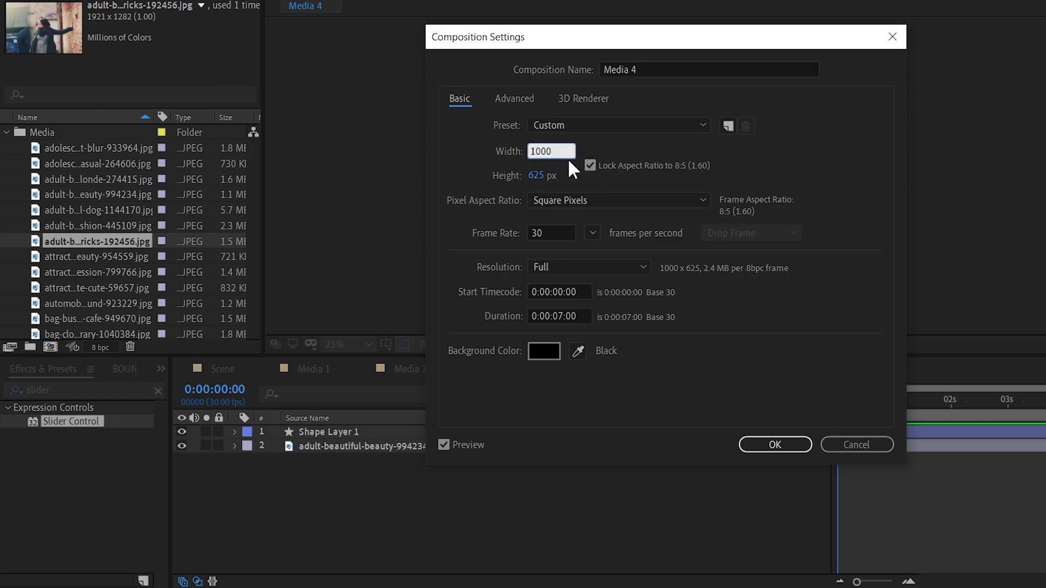
key(Return)
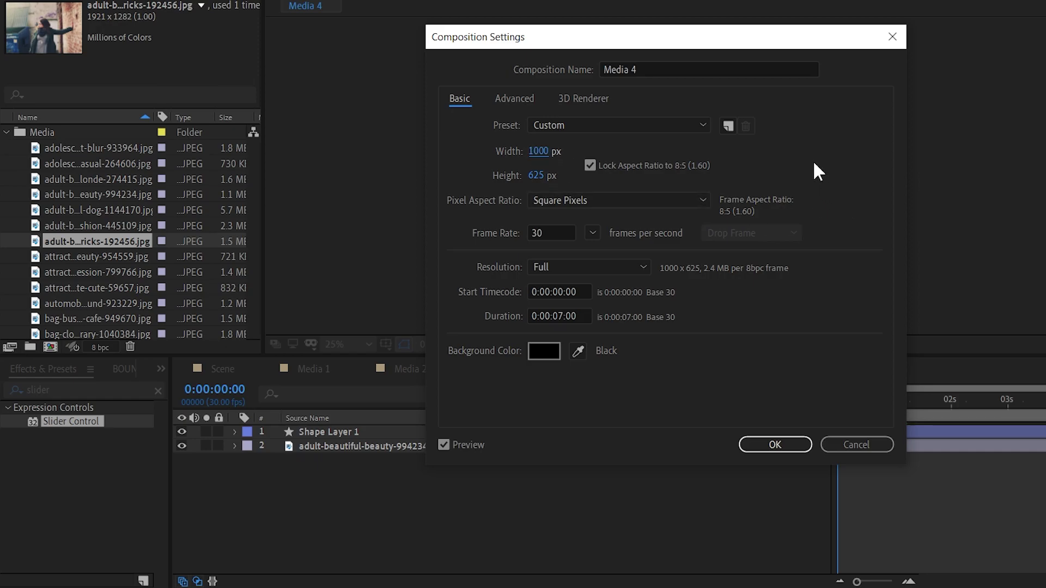
click(771, 447)
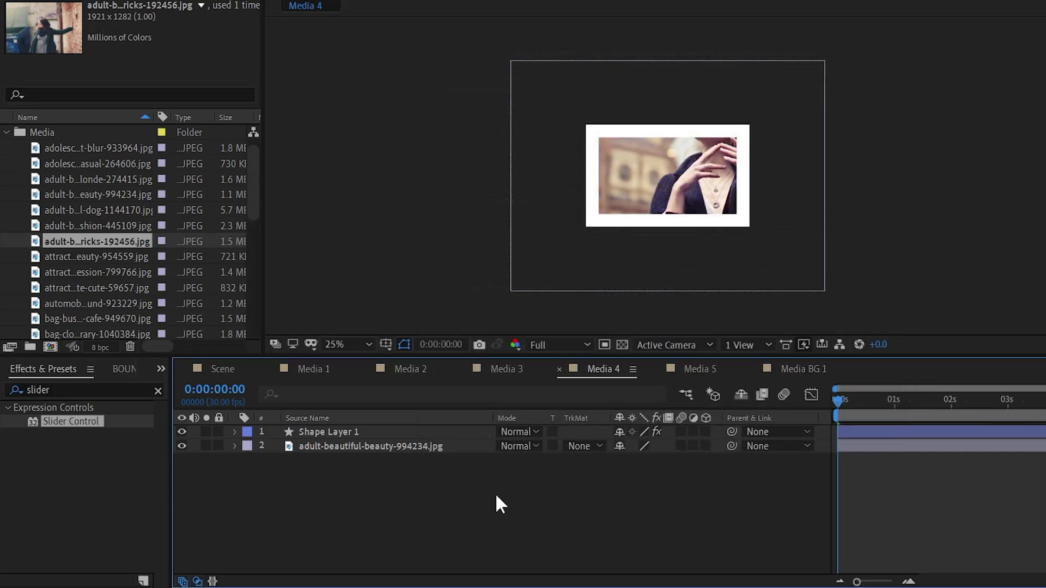
Step: Set the frame shape's Slider Control to 112
click(383, 432)
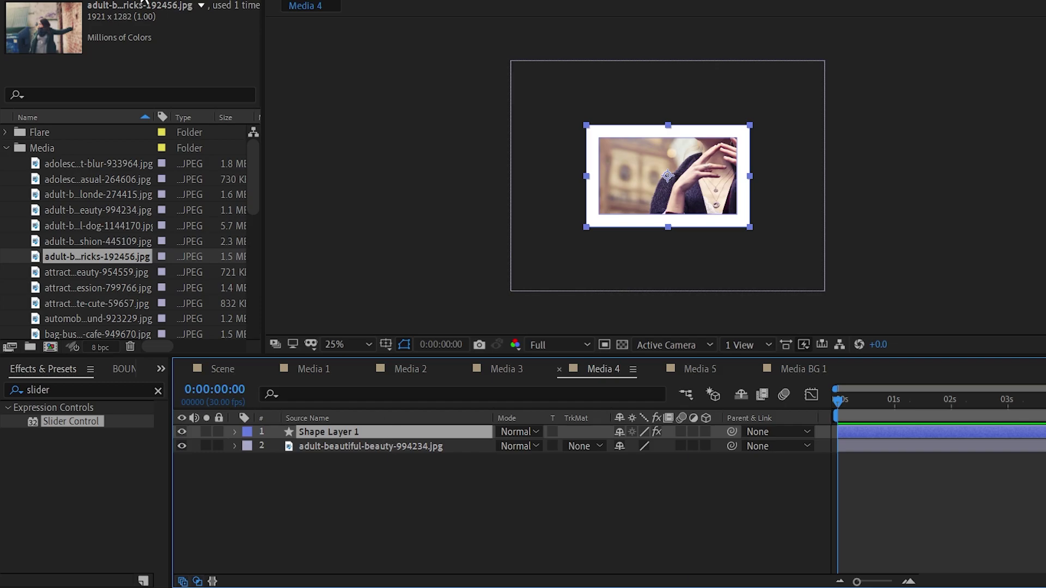
key(F3)
mouse_move(153, 33)
mouse_down()
mouse_move(130, 43)
mouse_move(156, 30)
mouse_up()
key(period)
Step: Swap in attractive-beautiful-beauty-954559.jpg scaled inside the frame, then open Media 5
click(376, 448)
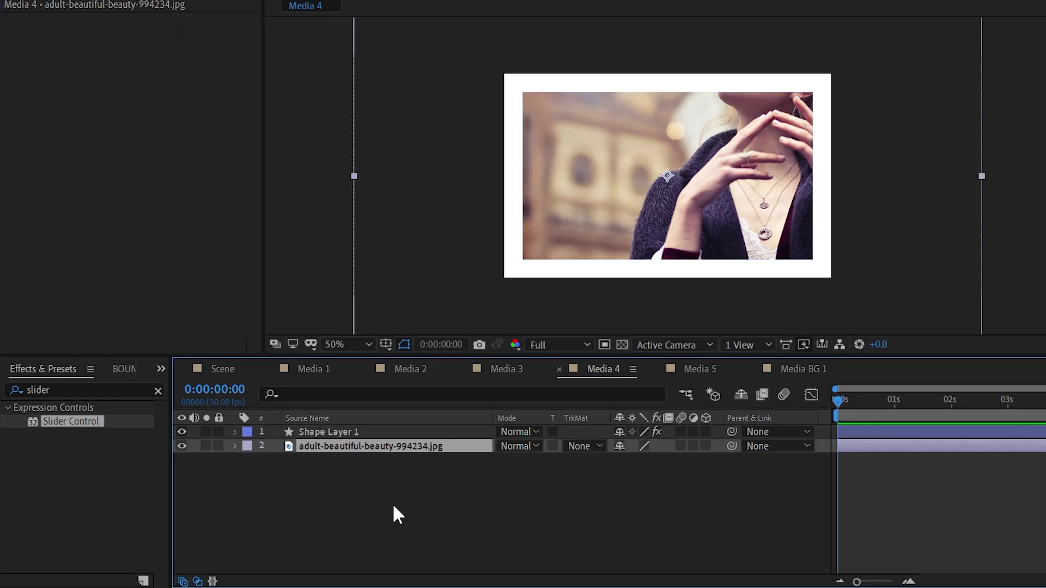
key(Delete)
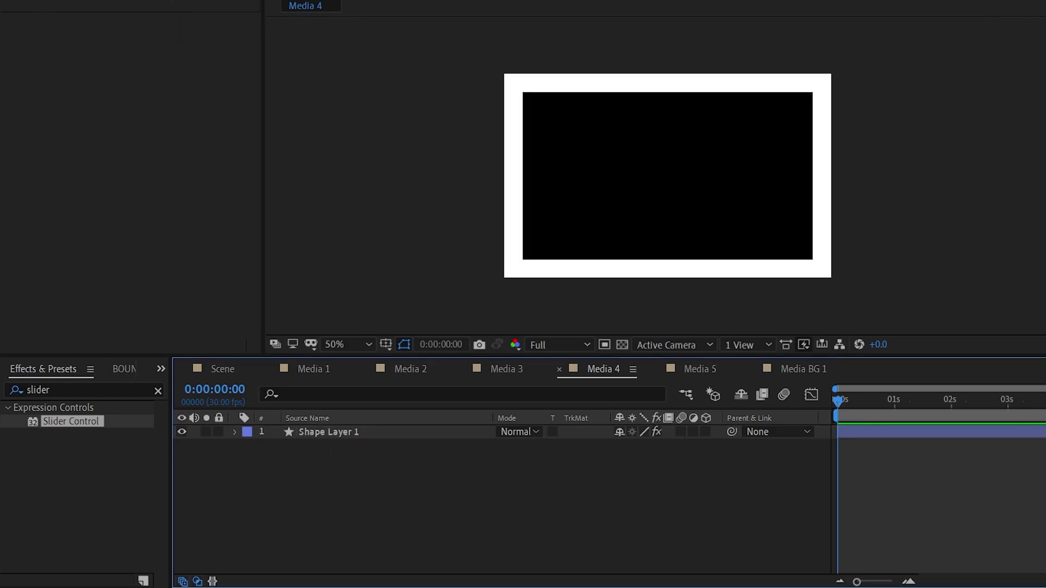
key(ctrl+0)
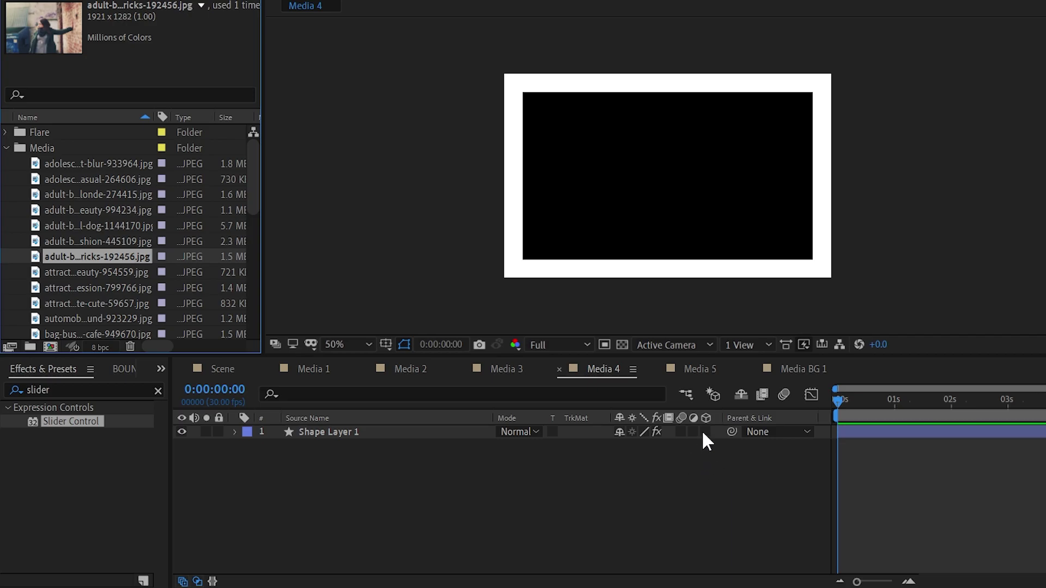
click(83, 270)
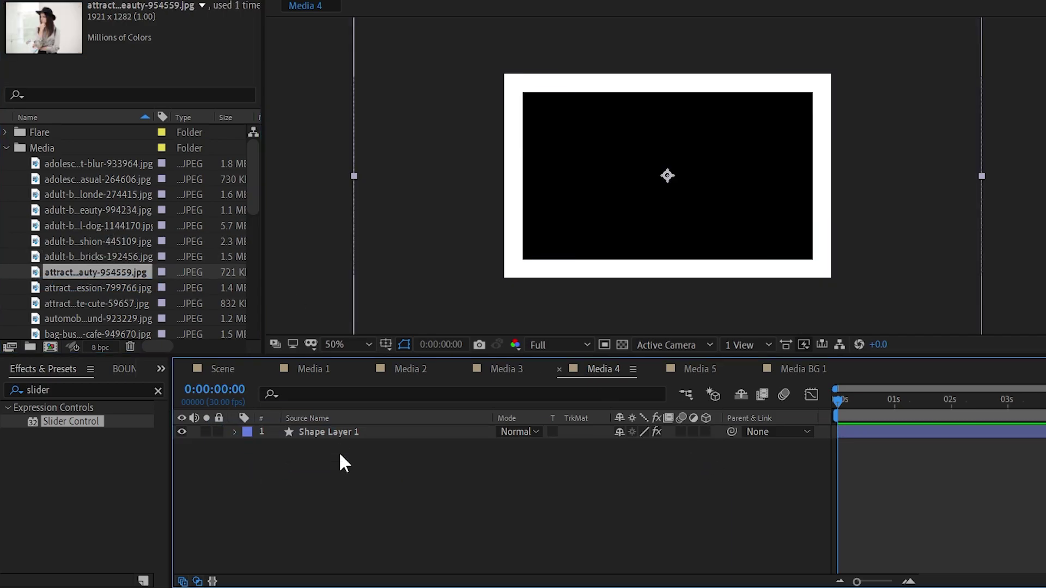
drag(83, 268, 339, 452)
scroll(679, 277, down, 2)
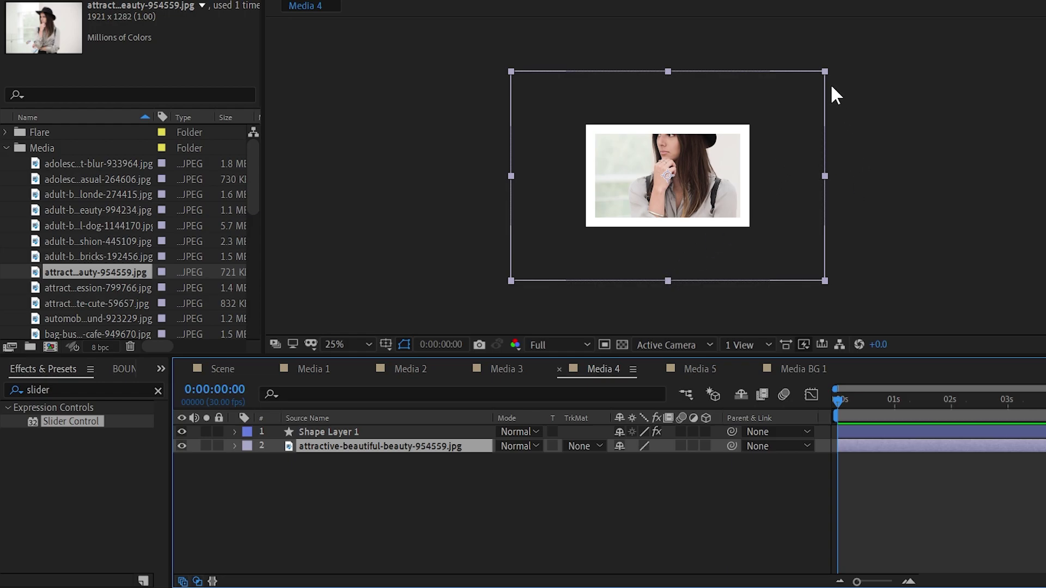
mouse_move(826, 82)
mouse_down()
mouse_move(787, 128)
mouse_move(777, 124)
mouse_up()
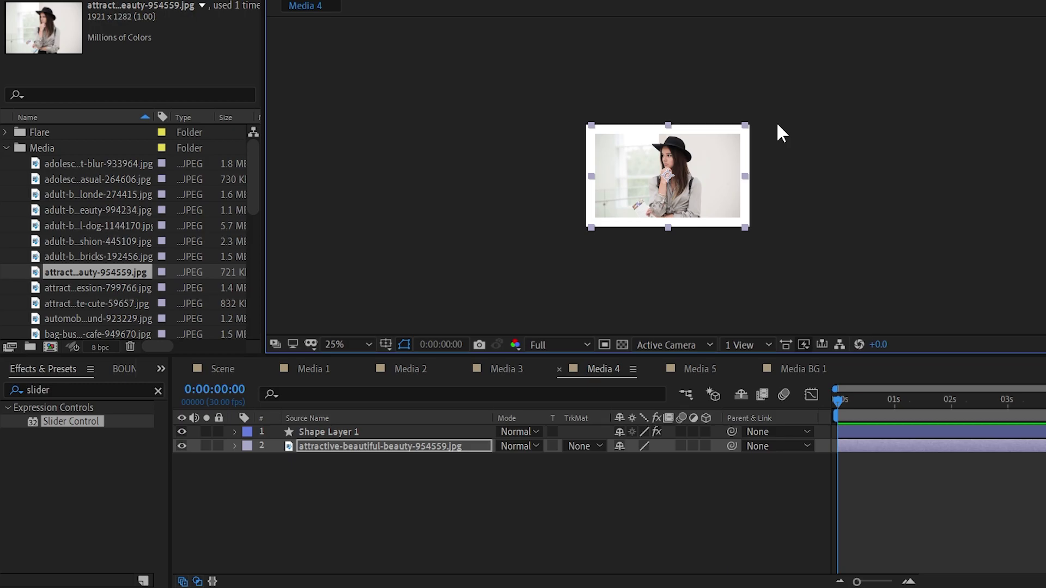
click(696, 369)
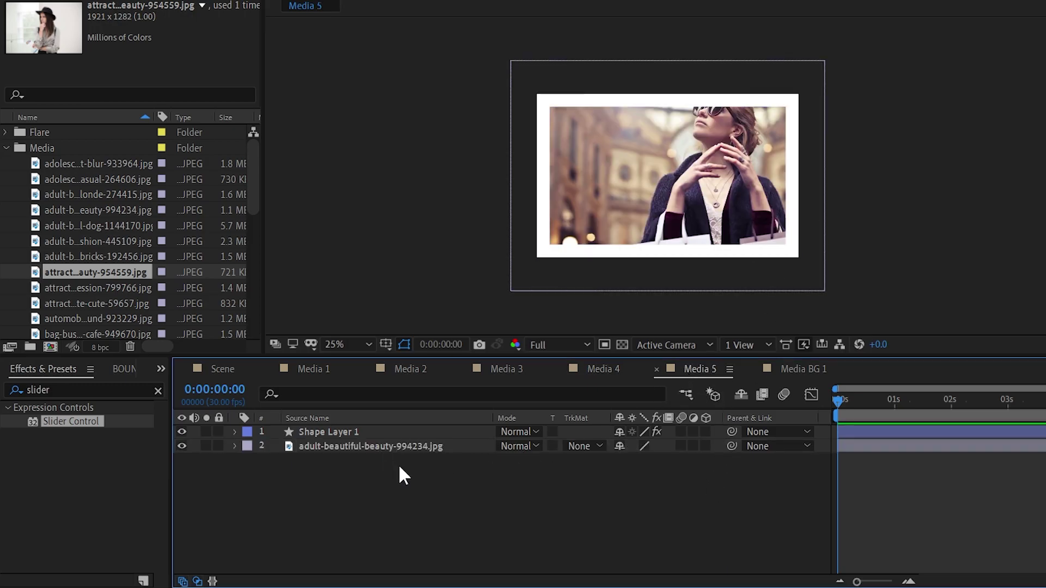
Step: Resize the Media 5 composition to 1000 × 625 px
key(ctrl+k)
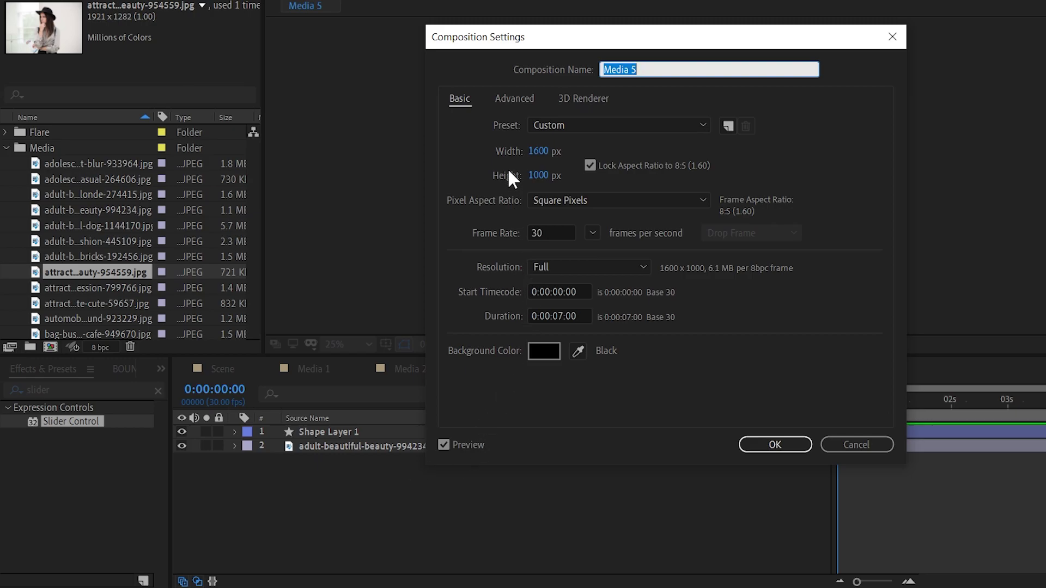
click(539, 151)
text(10)
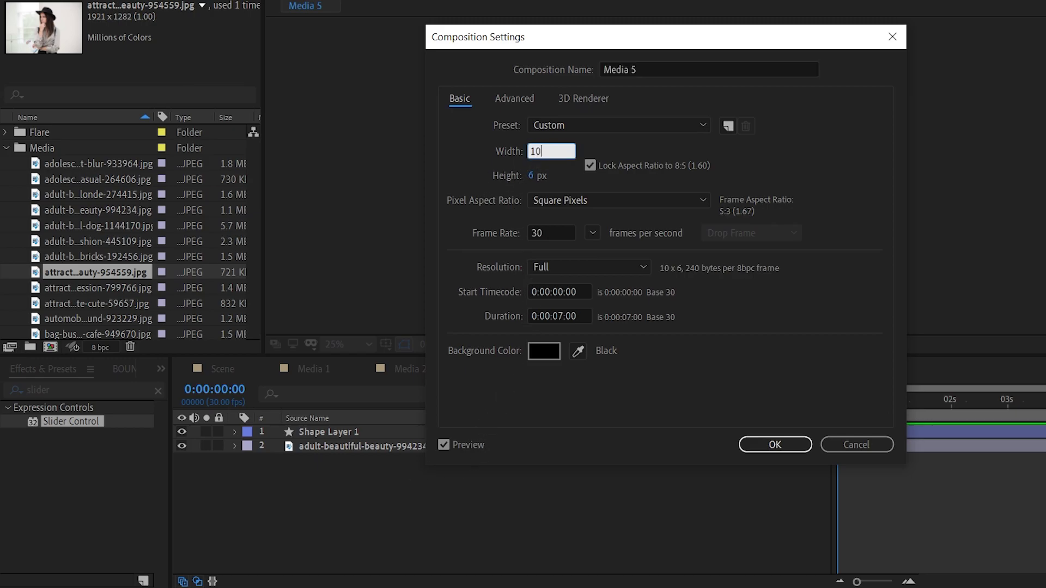
text(00)
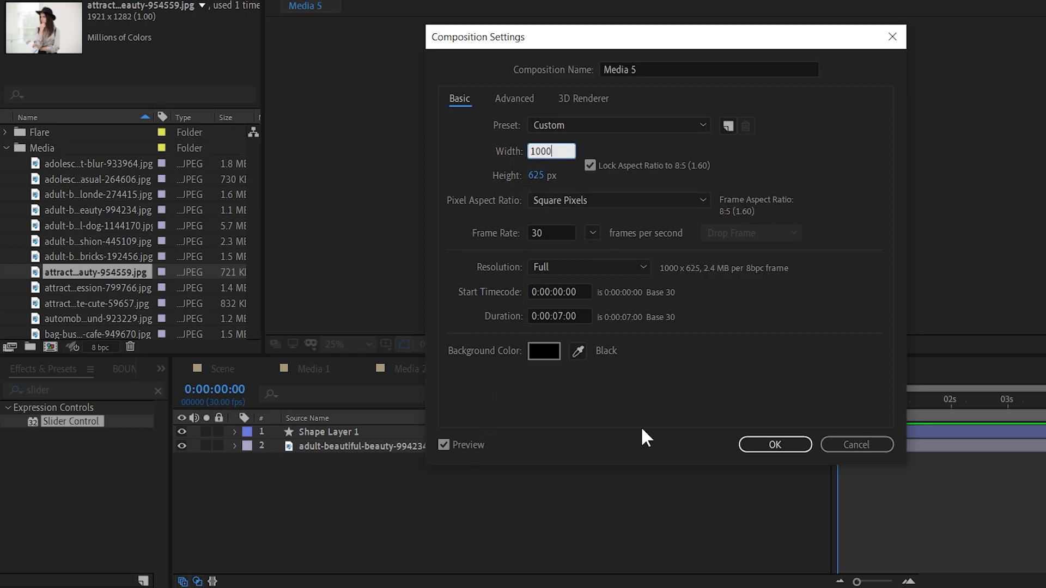
click(793, 448)
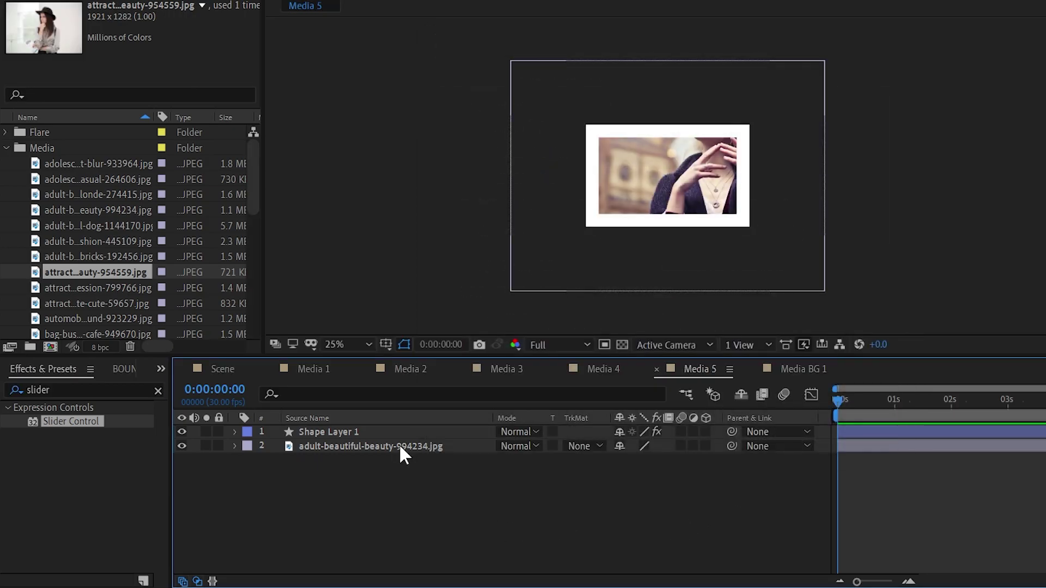
Step: Replace the old photo with attractive-beautiful-facial-expression-799766.jpg, scaled to fit the frame
click(401, 447)
key(Delete)
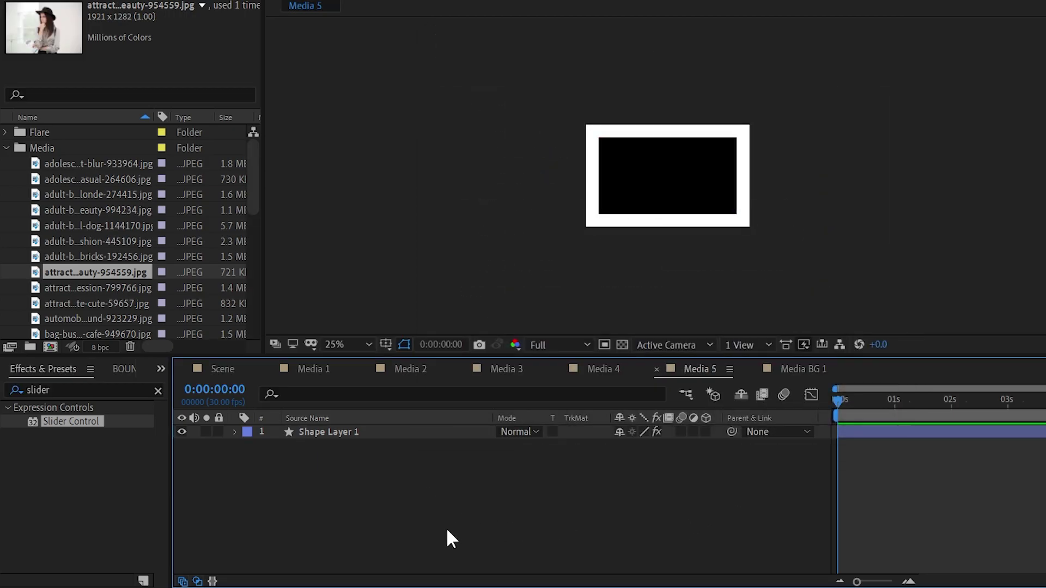
click(82, 288)
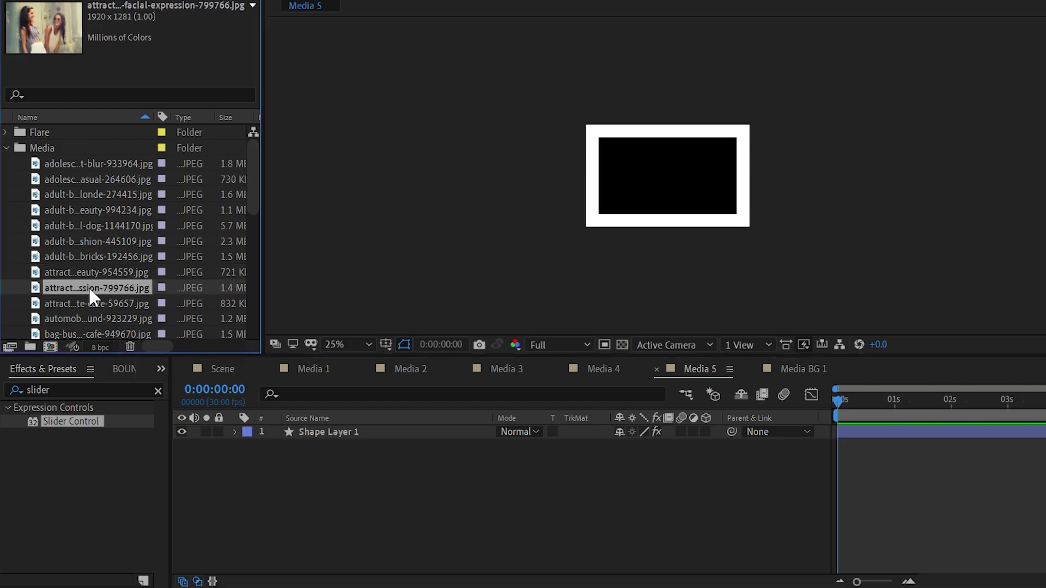
drag(89, 286, 342, 495)
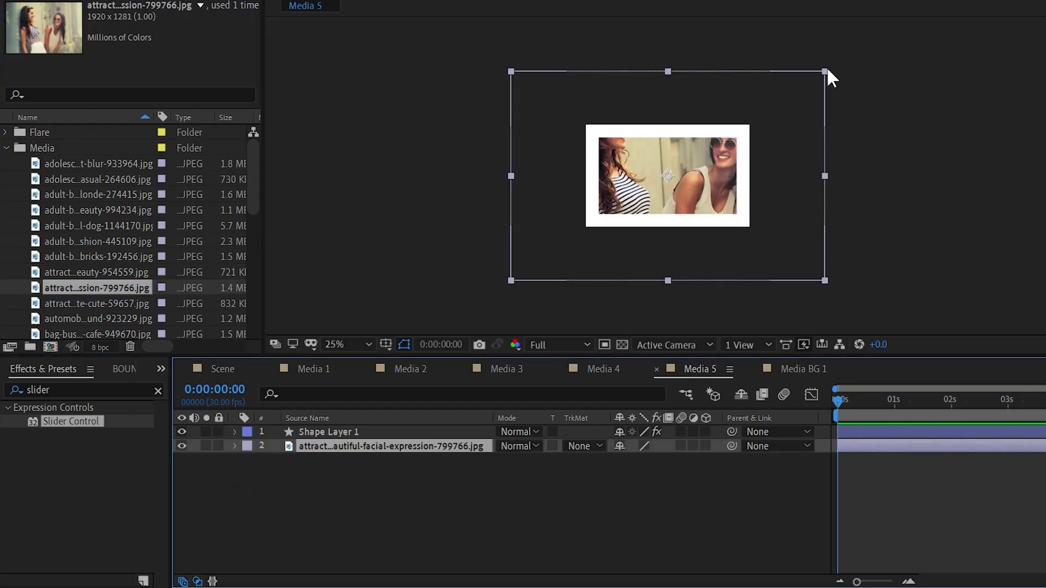
drag(825, 72, 771, 126)
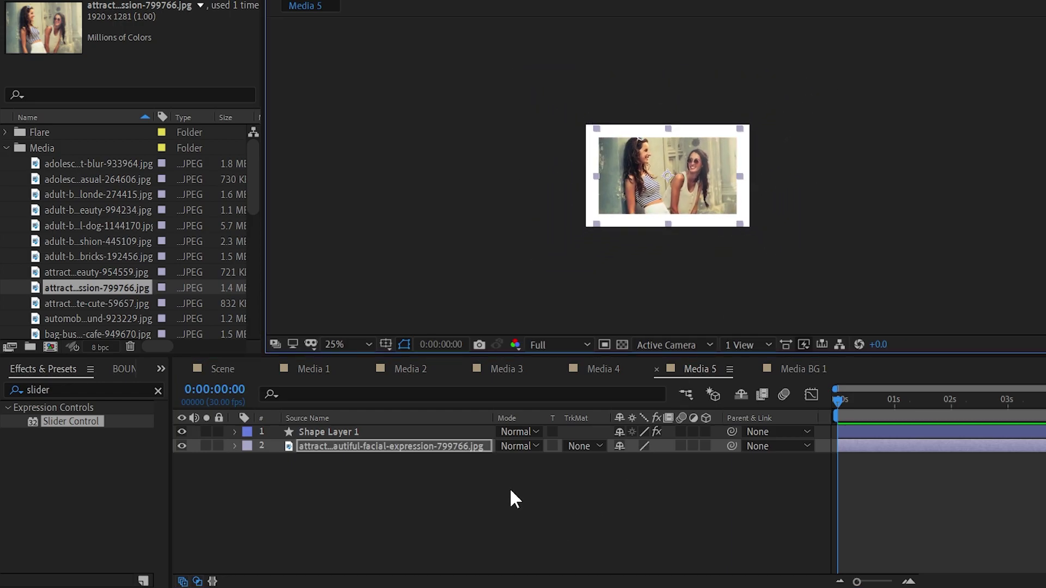
Step: Set the frame layer's Slider Control value to 110
click(374, 432)
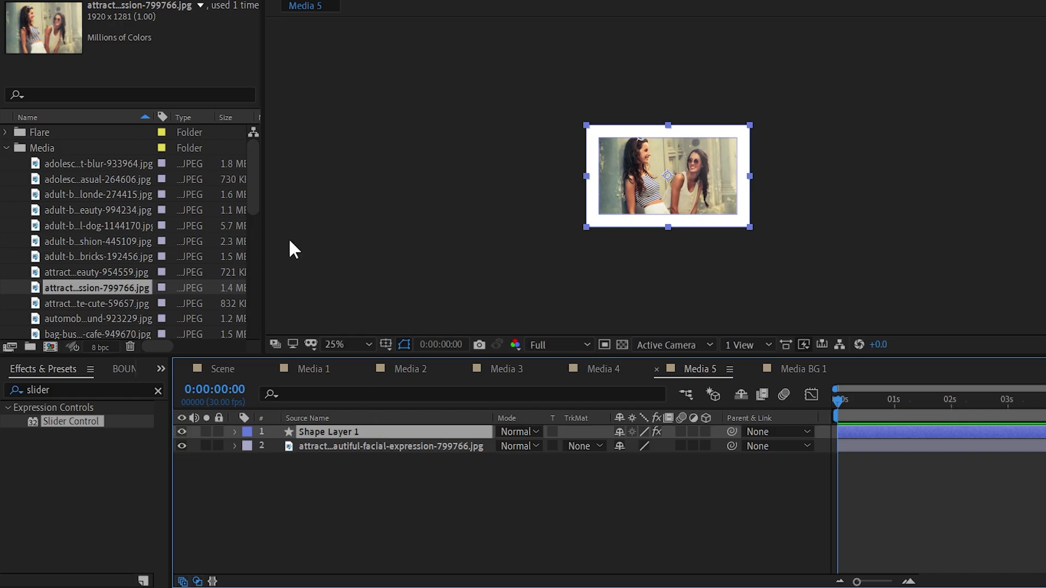
click(136, 0)
click(158, 34)
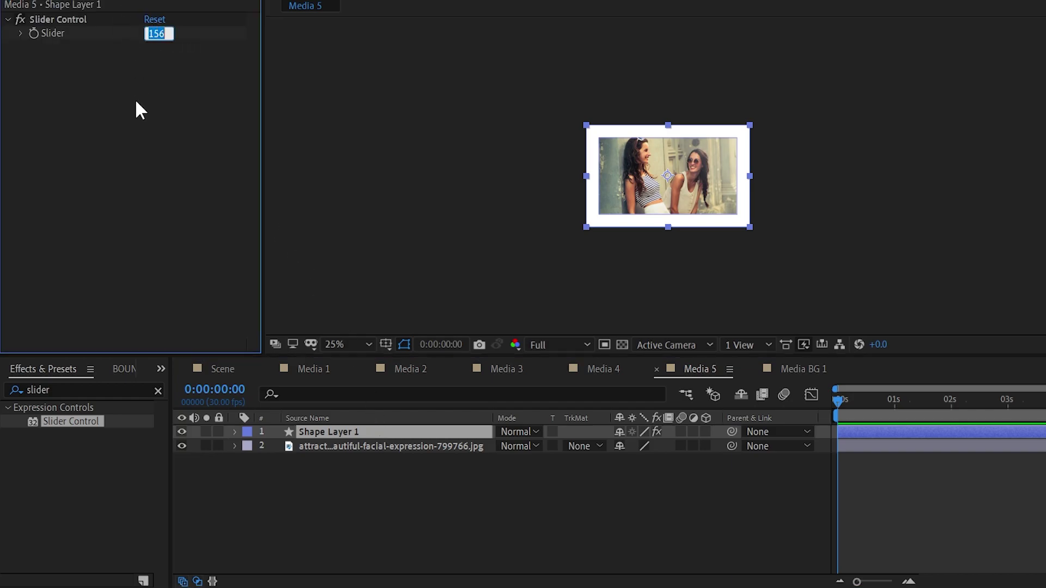
text(110)
key(Return)
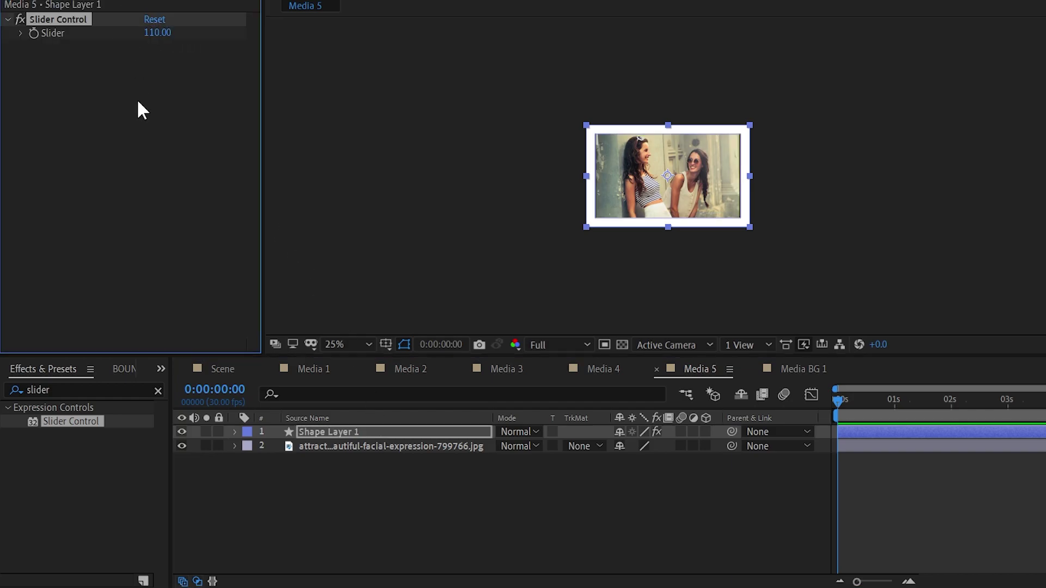
Step: Scale the Media 1 photo down inside its white frame and return to Scene
click(321, 375)
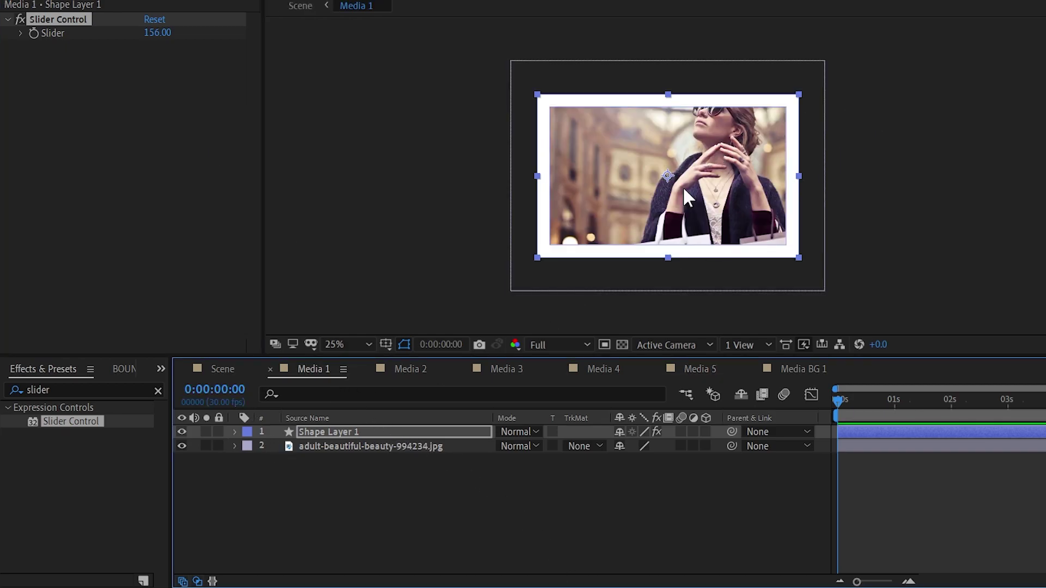
click(400, 447)
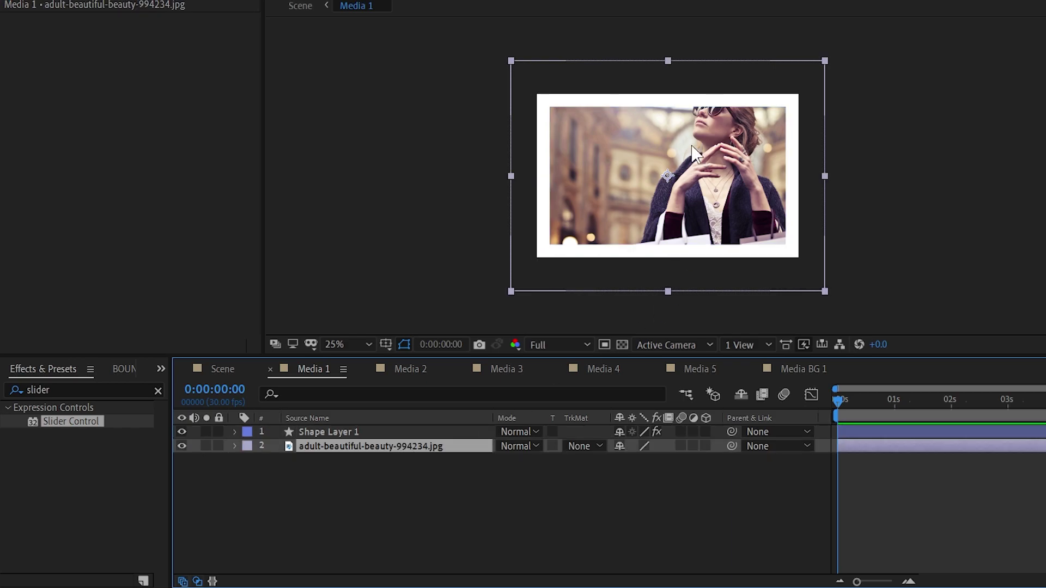
drag(825, 61, 810, 81)
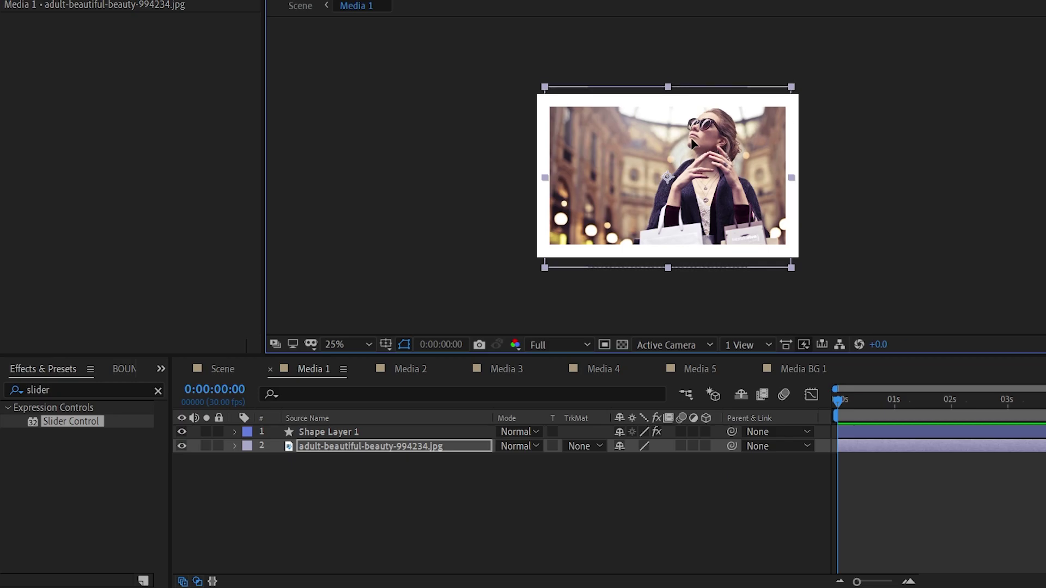
click(221, 369)
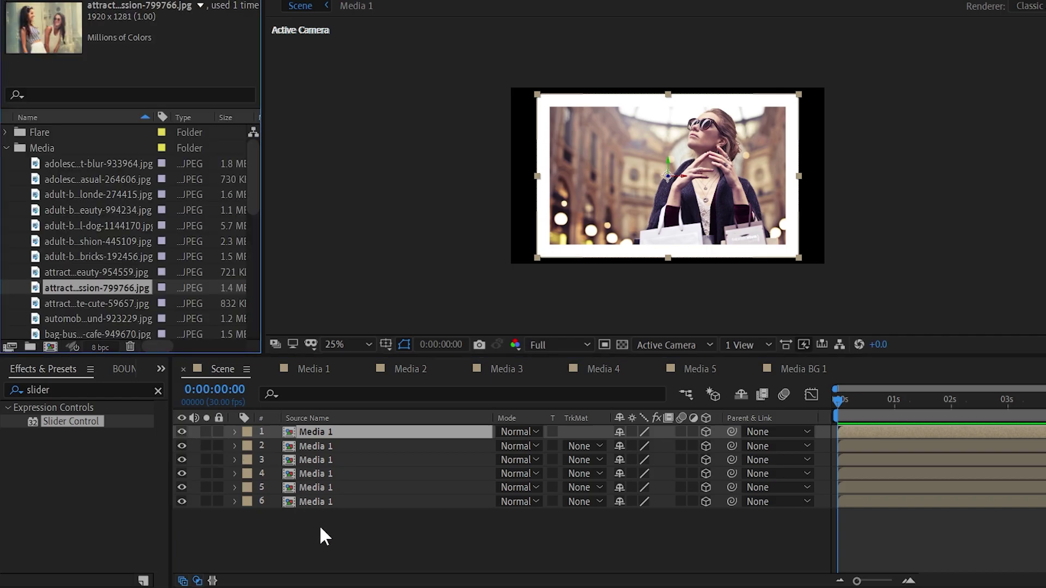
Step: Replace the bottom duplicate layer in Scene with Media BG 1
click(6, 148)
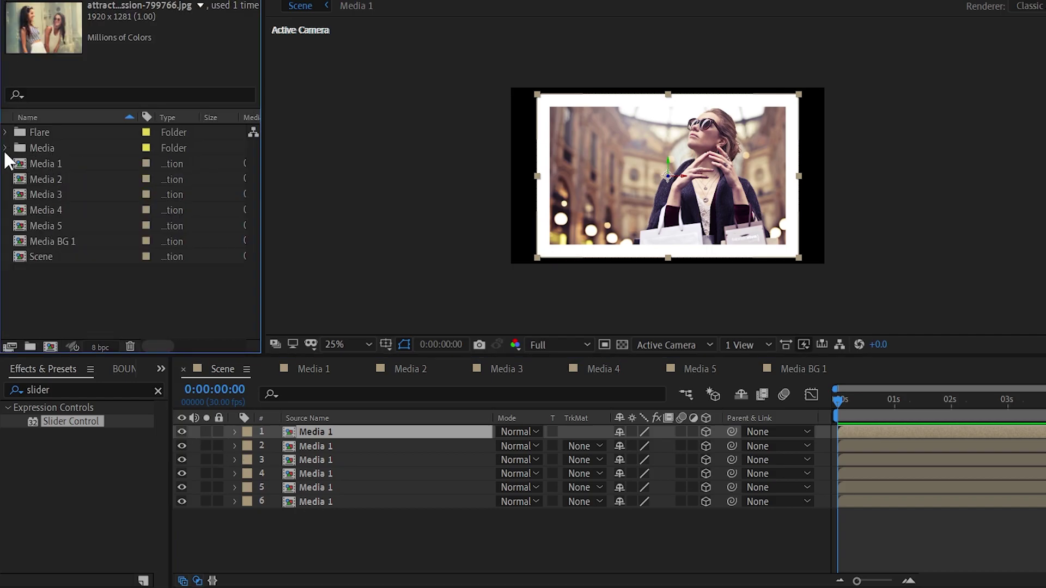
click(353, 500)
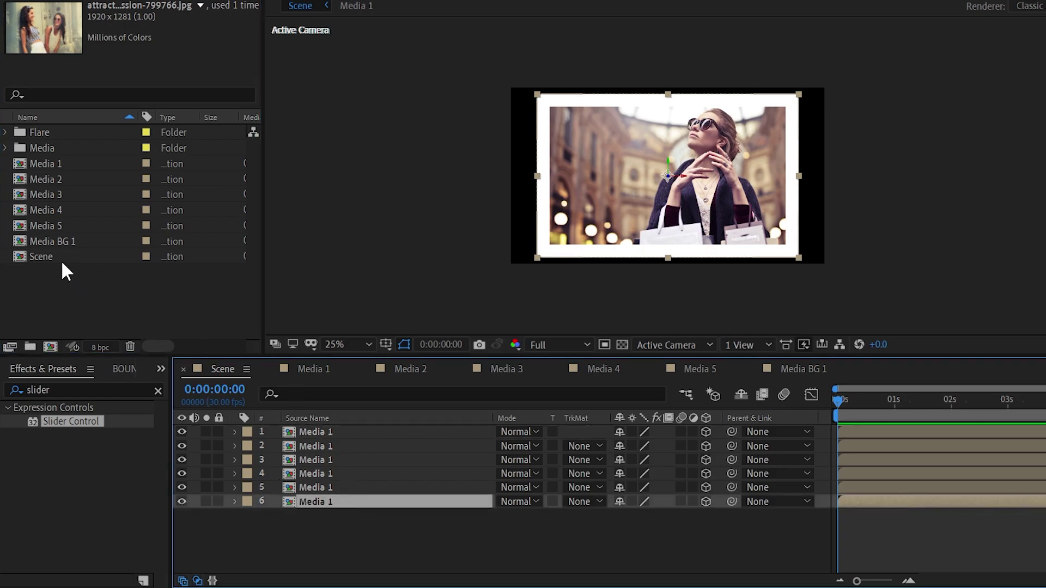
drag(48, 241, 295, 498)
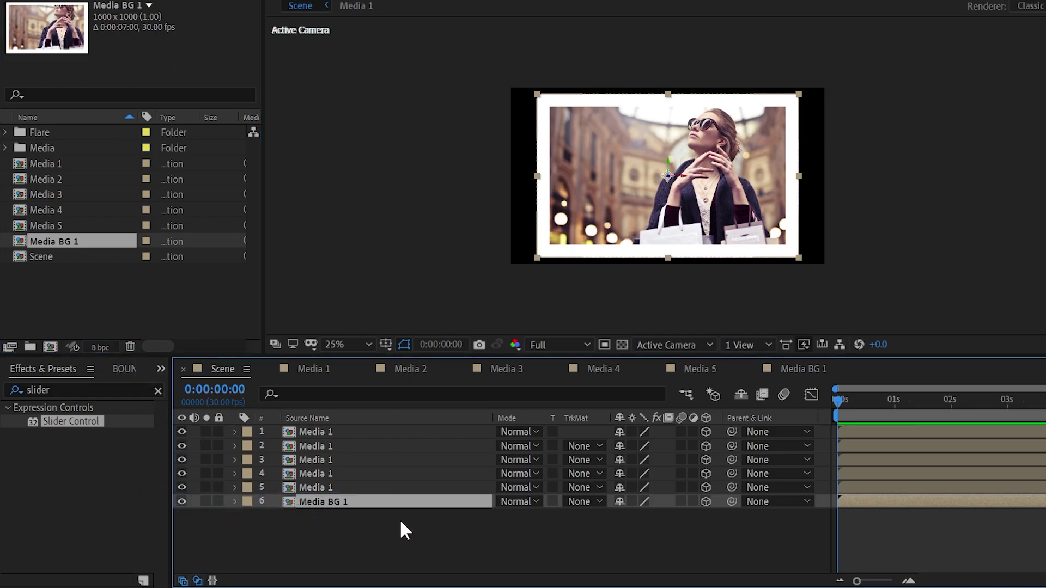
click(345, 489)
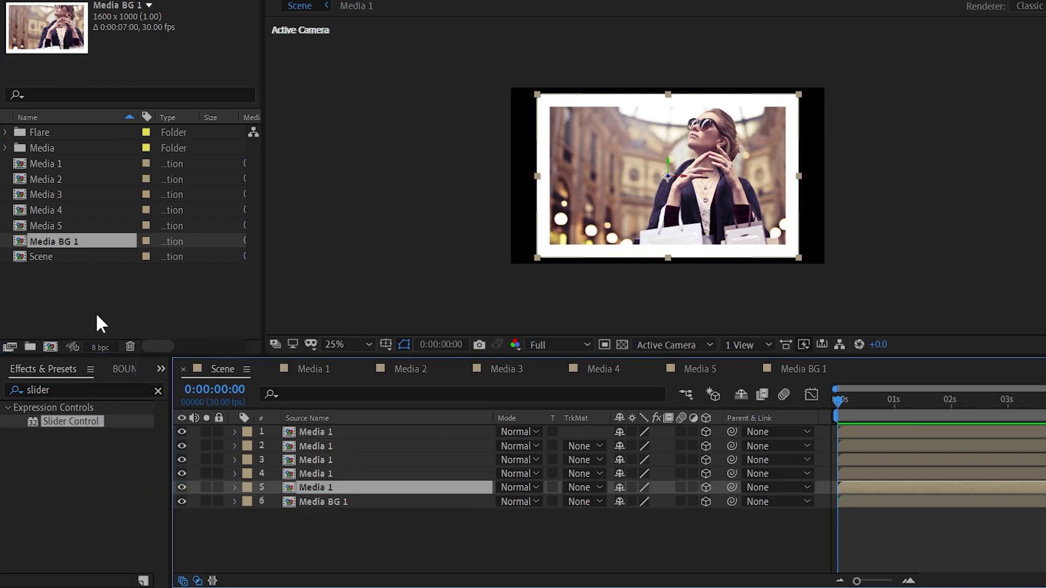
Step: Replace layers 4, 3, 2 and 1 with Media 2, Media 3, Media 4 and Media 5
click(349, 473)
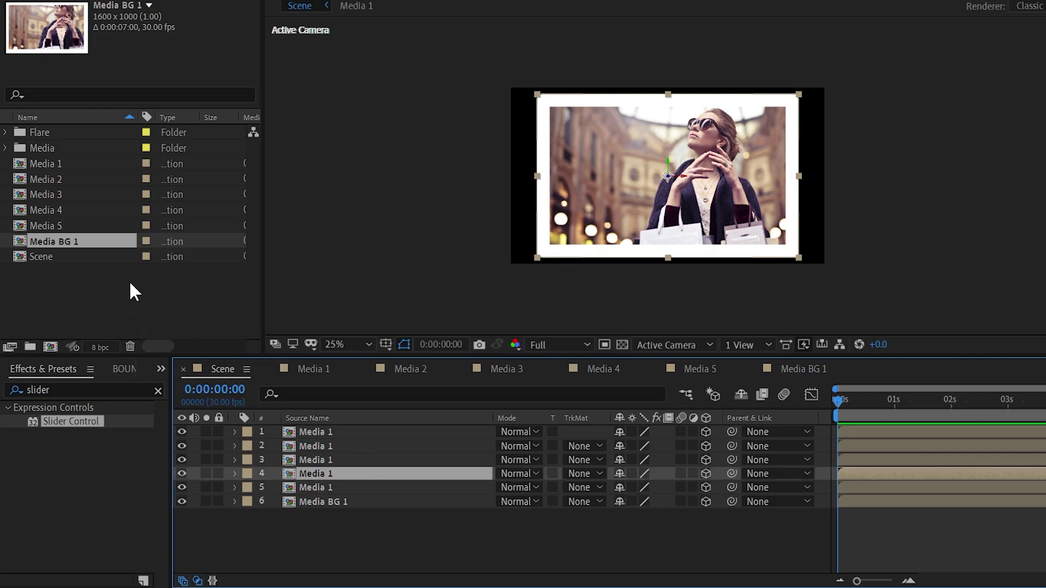
drag(52, 177, 332, 471)
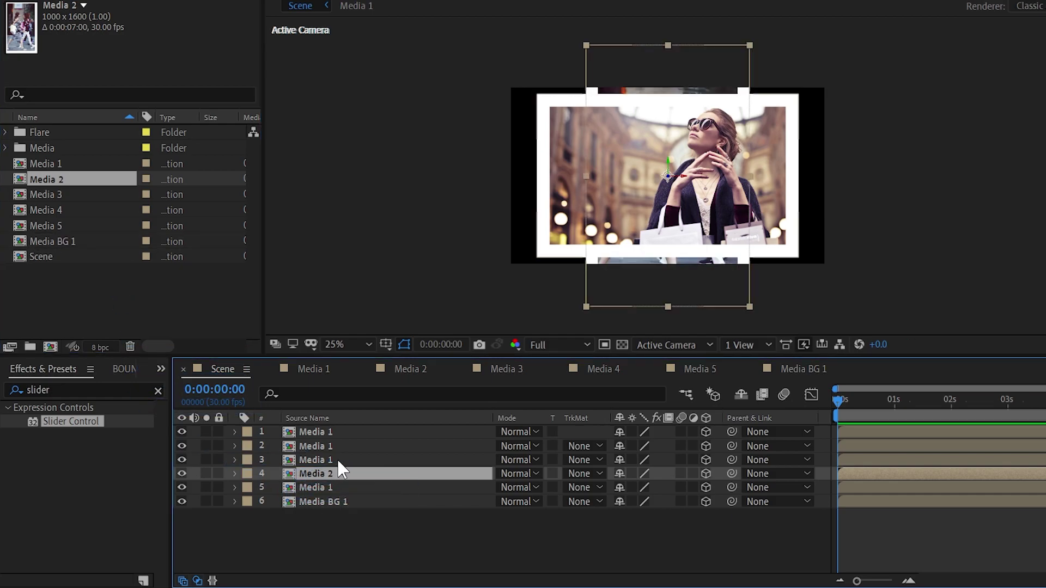
click(337, 459)
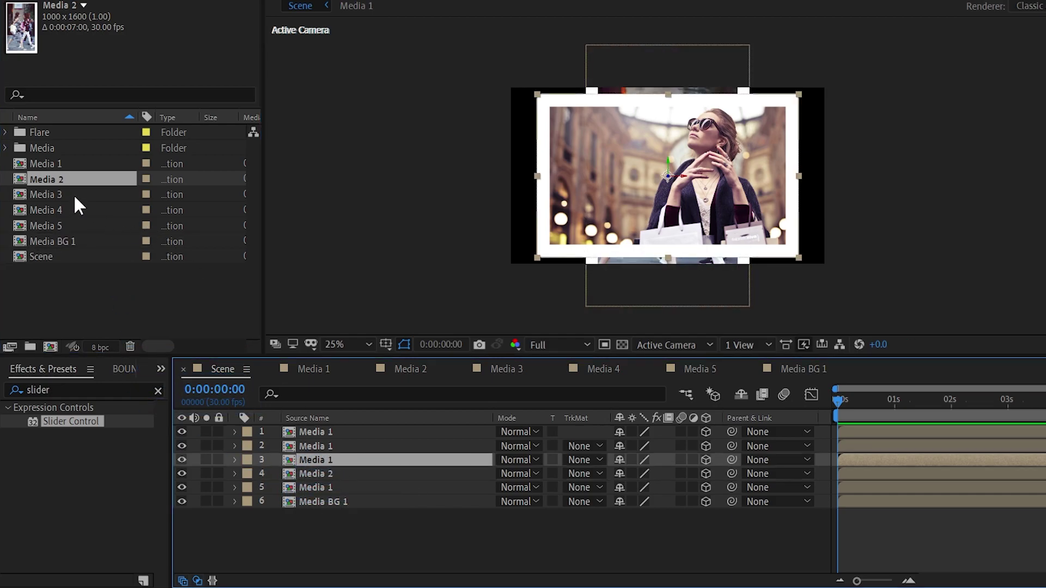
drag(78, 191, 310, 464)
click(339, 444)
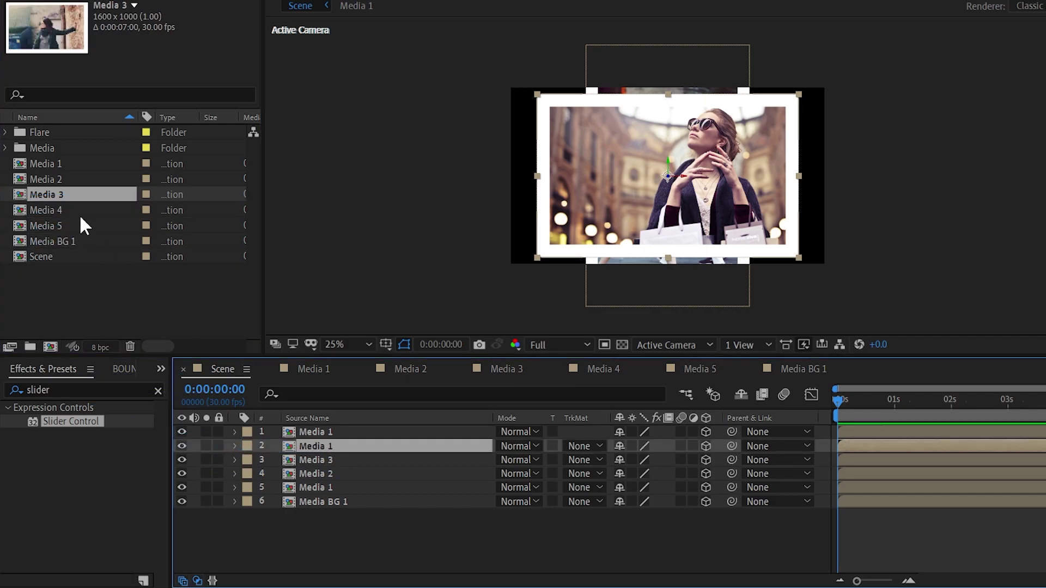
drag(75, 210, 331, 447)
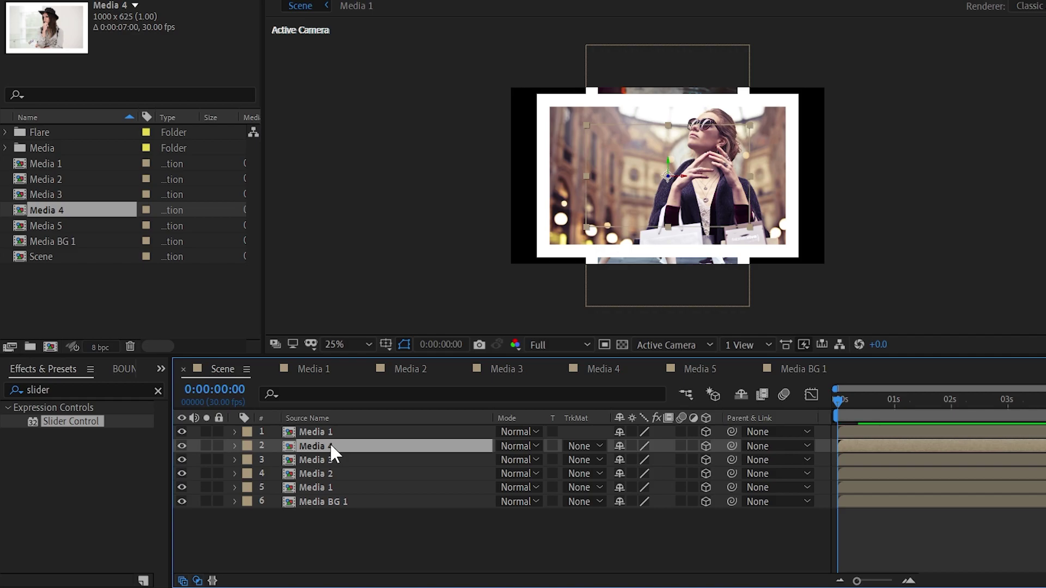
click(342, 429)
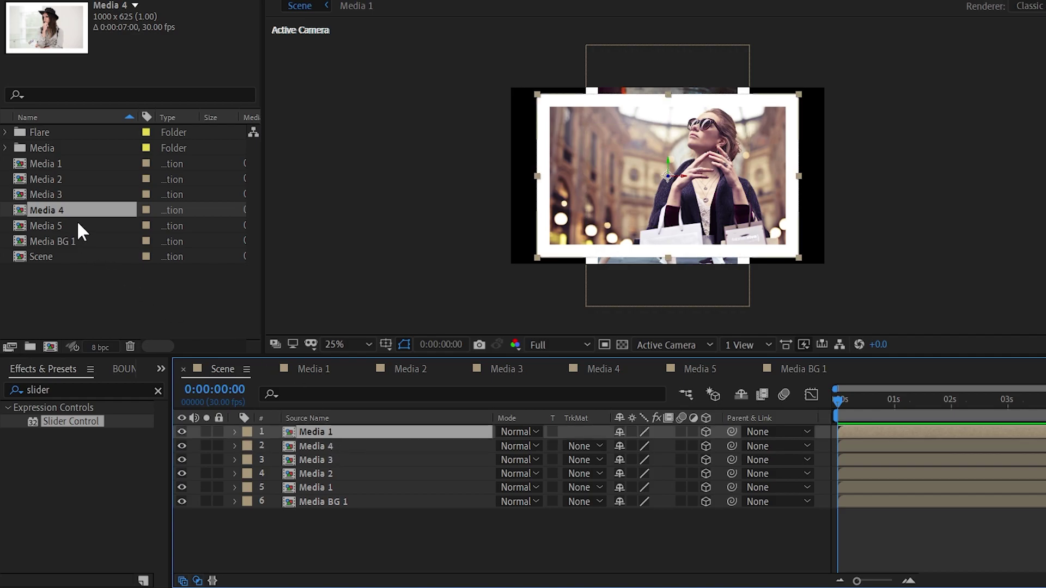
drag(74, 223, 347, 431)
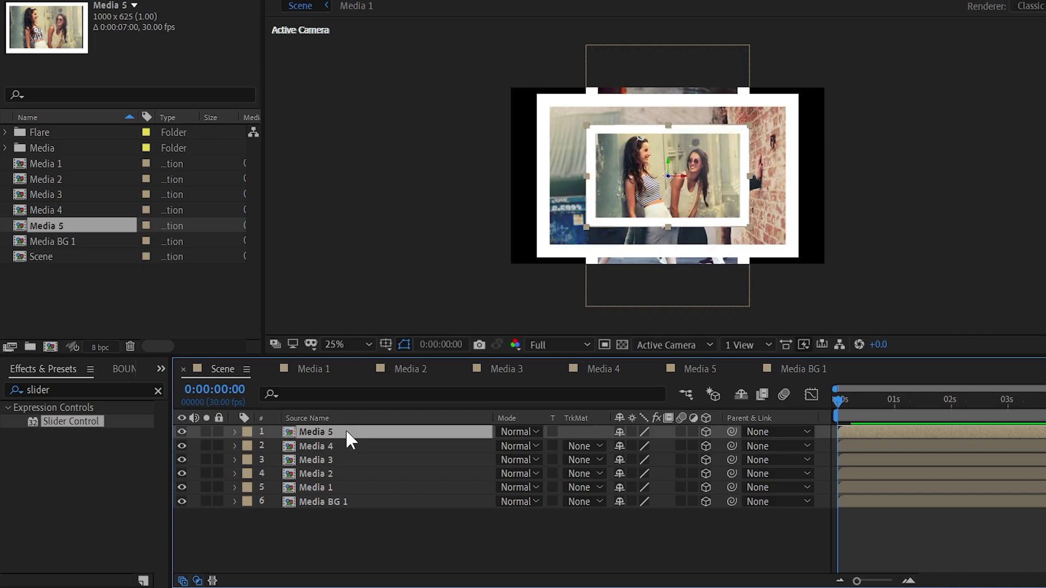
Step: Add a new camera to Scene using the 35mm preset
right_click(410, 528)
mouse_move(497, 375)
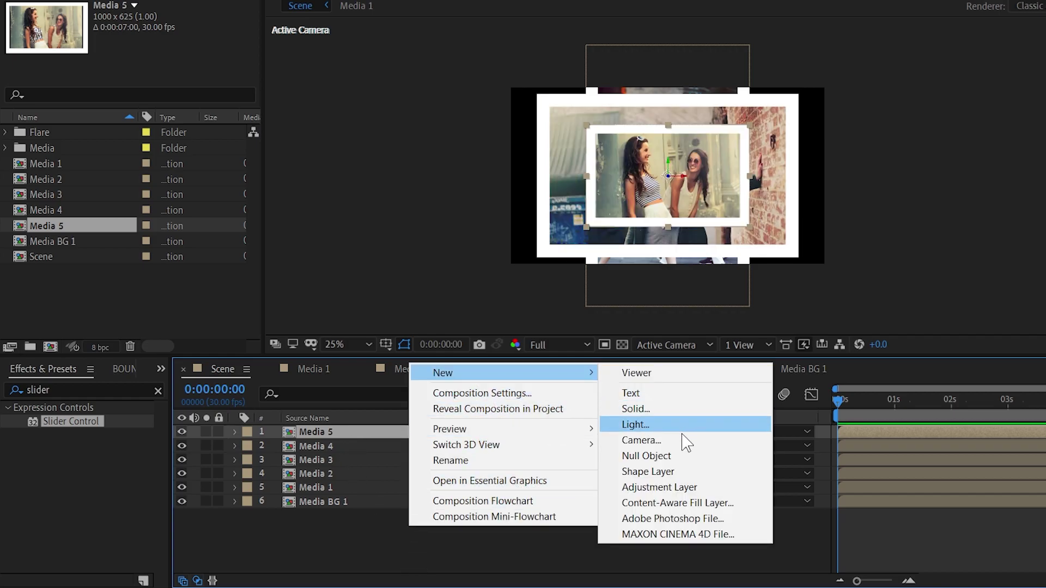
click(677, 441)
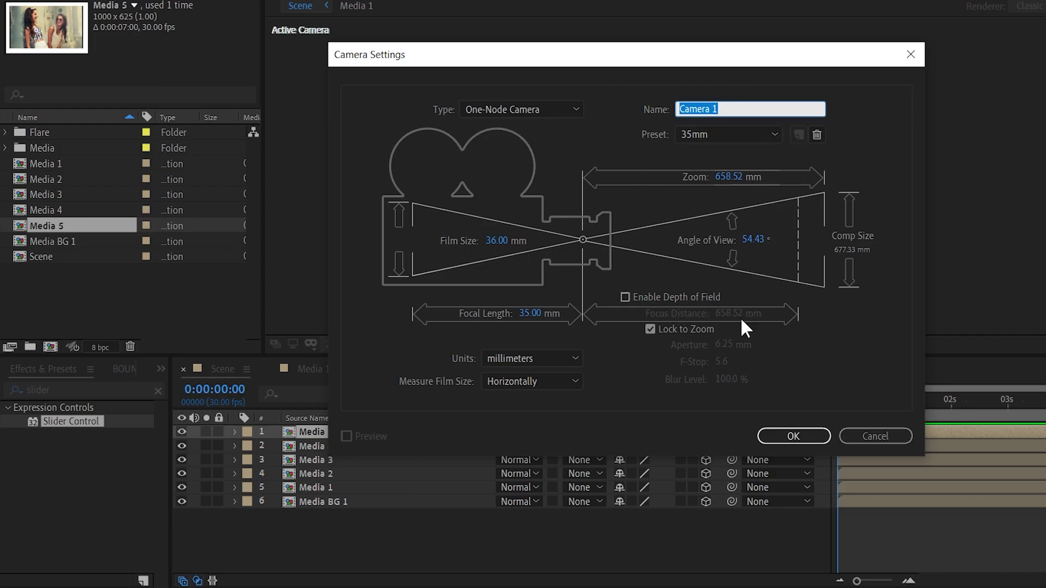
click(773, 437)
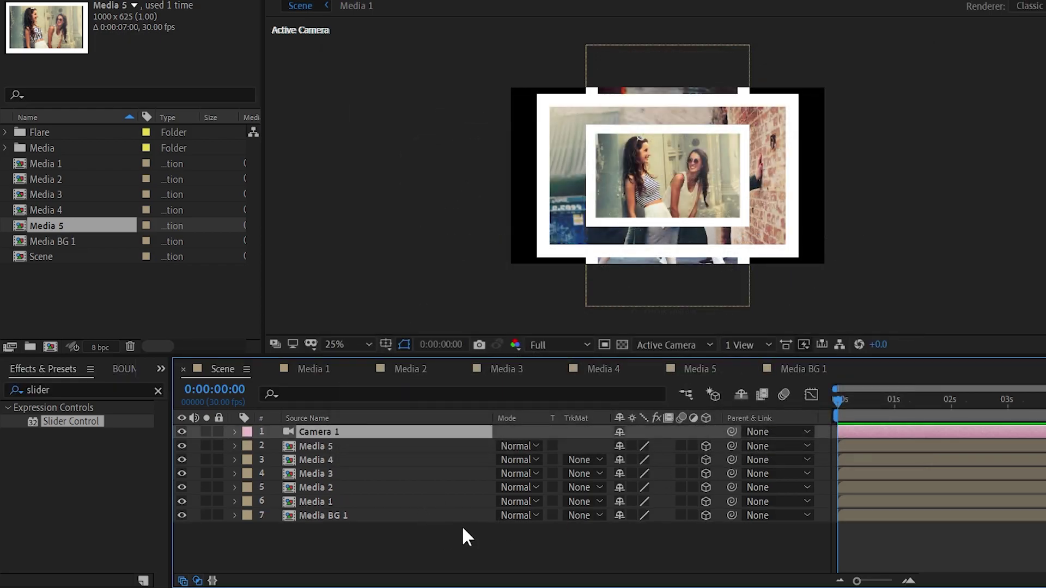
Step: Add a Point light with Casts Shadows enabled
right_click(449, 538)
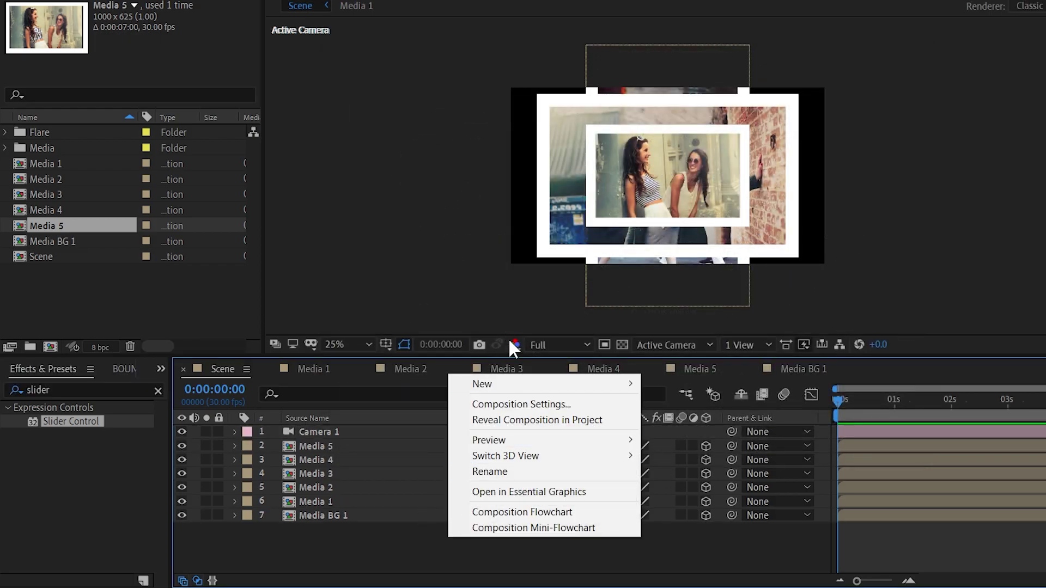
mouse_move(460, 385)
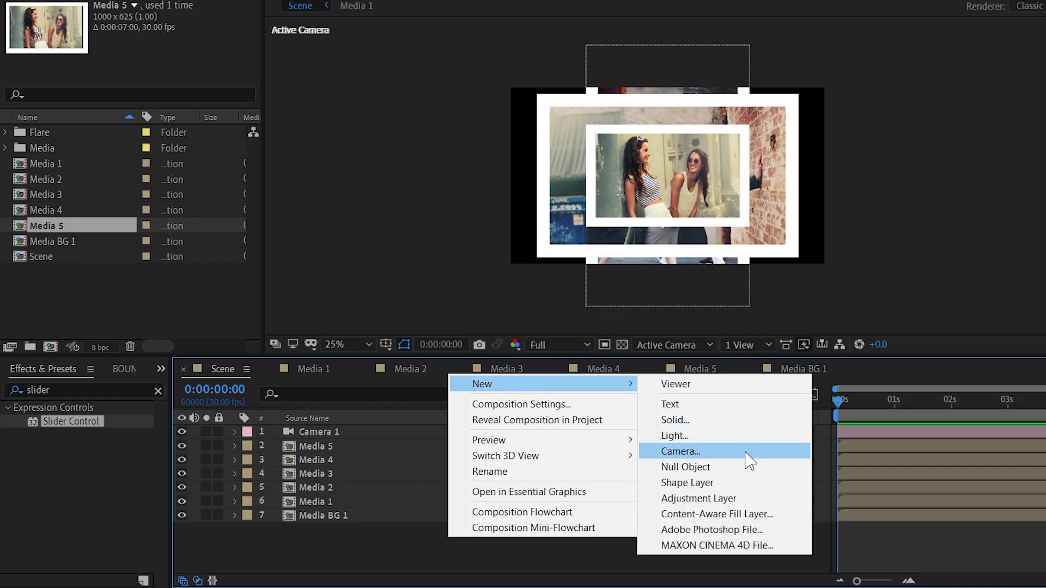
click(737, 436)
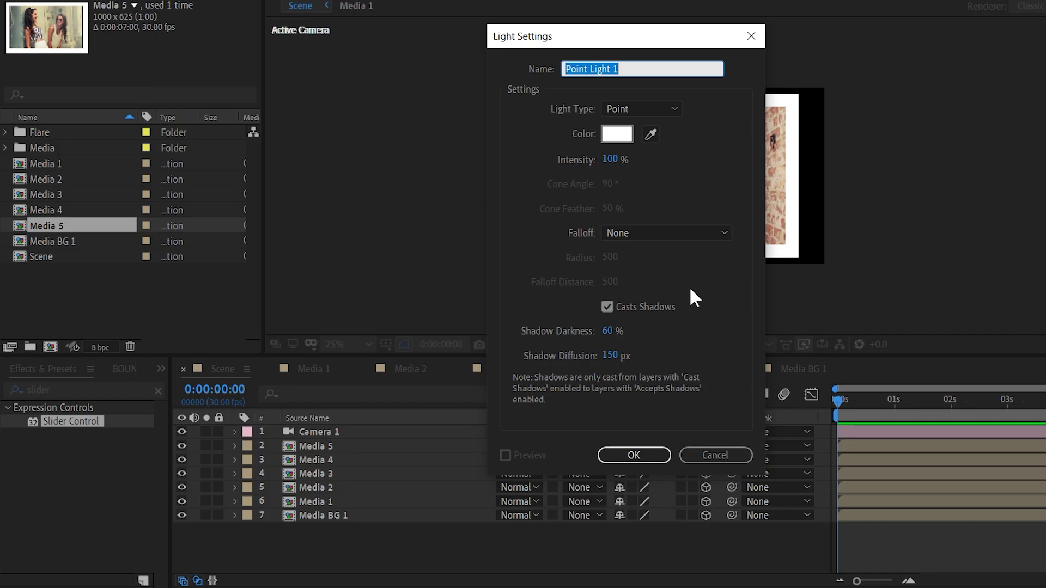
click(634, 455)
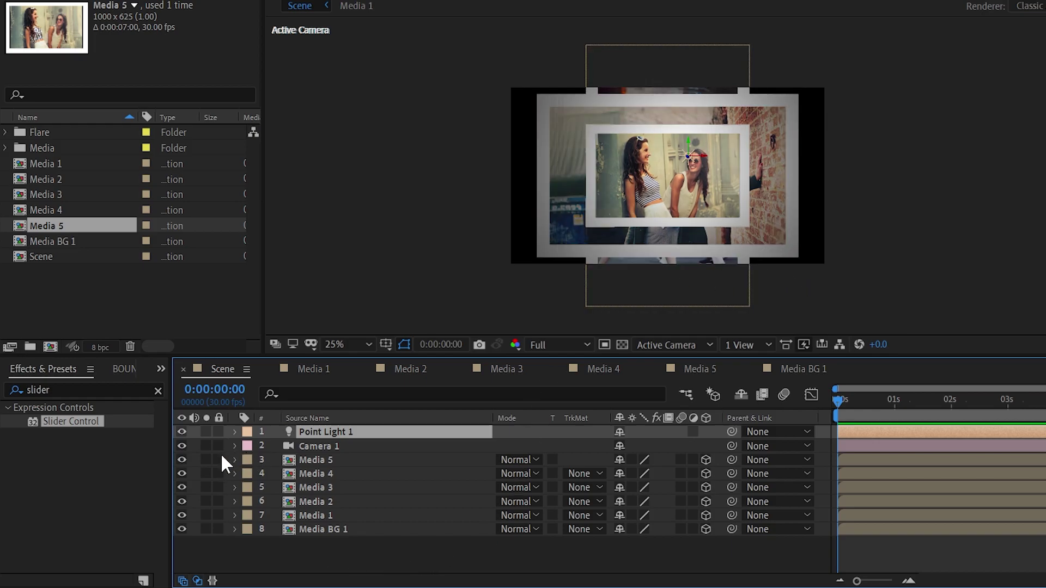
Step: Hide Media 5 and Media 2 and split the viewer into two side-by-side views
click(182, 460)
click(182, 502)
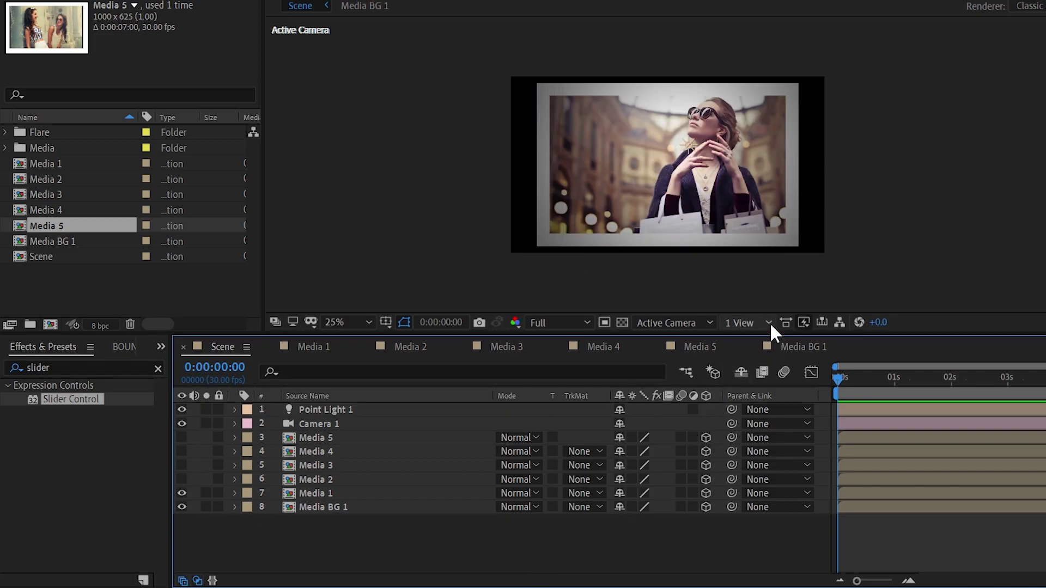
click(765, 320)
click(760, 357)
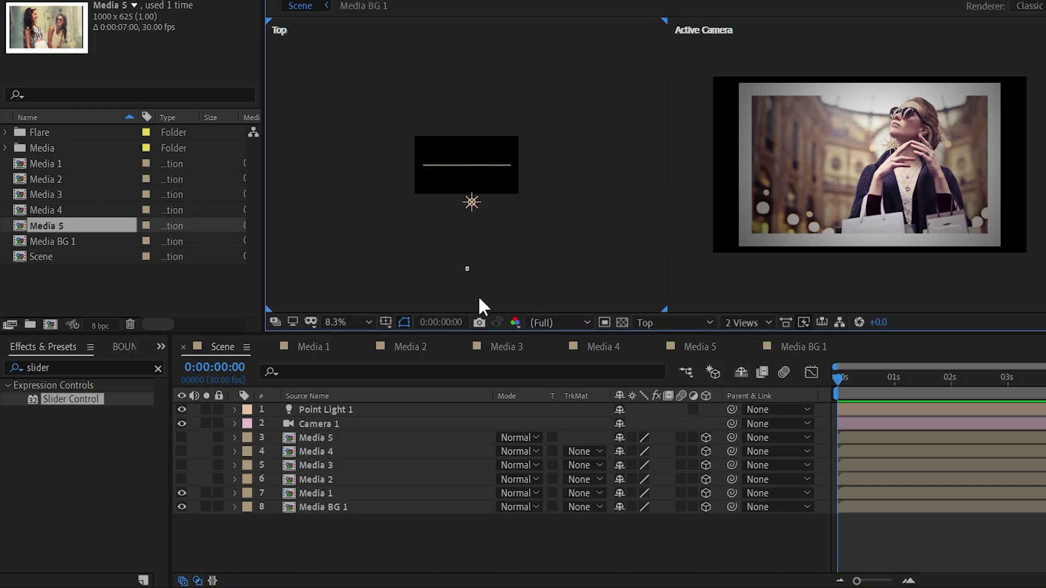
Step: Separate Camera 1's position dimensions and set its Z Position to -3000
click(366, 425)
key(p)
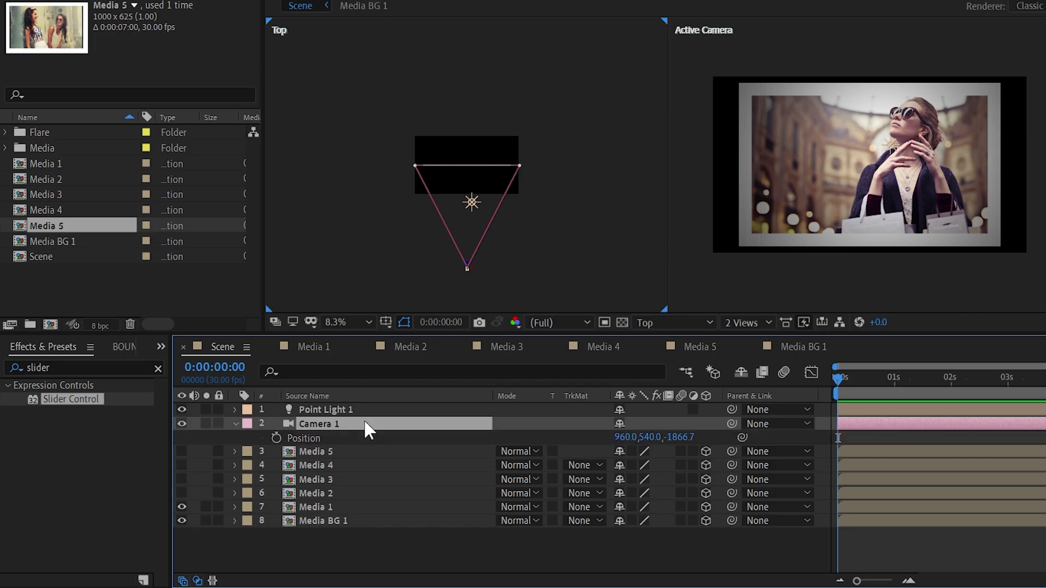
right_click(370, 437)
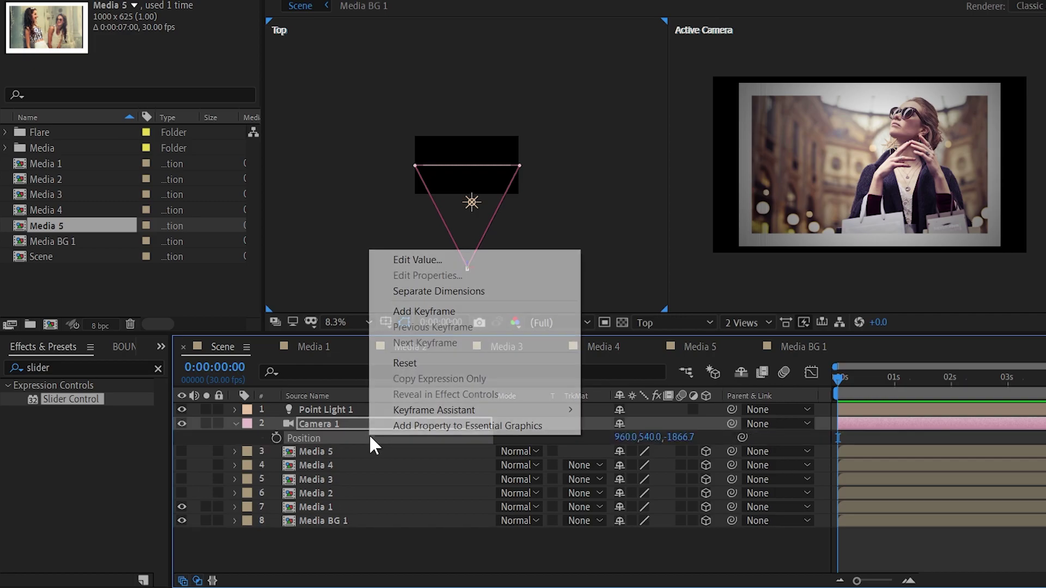
click(439, 291)
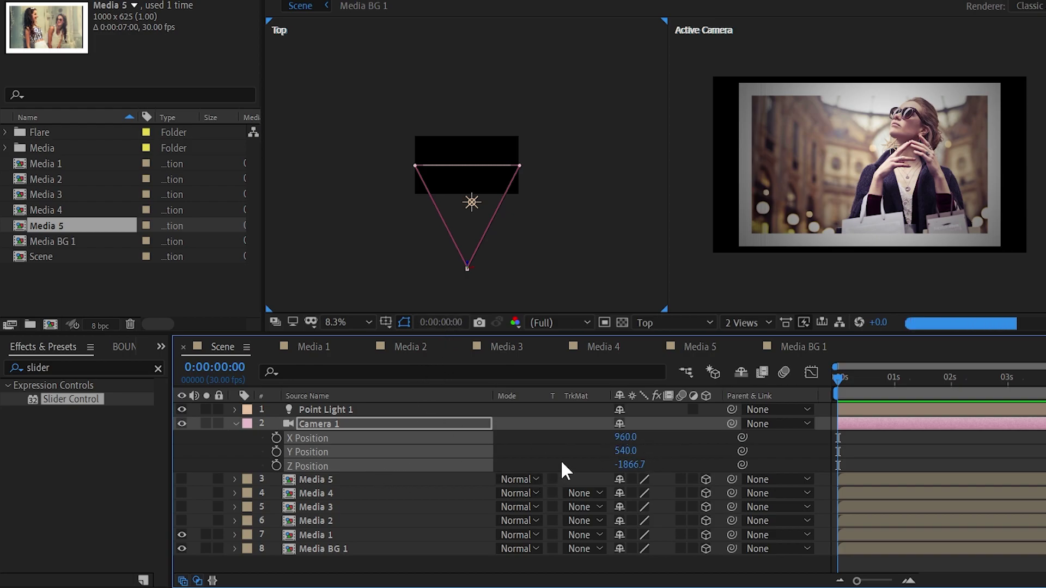
click(626, 465)
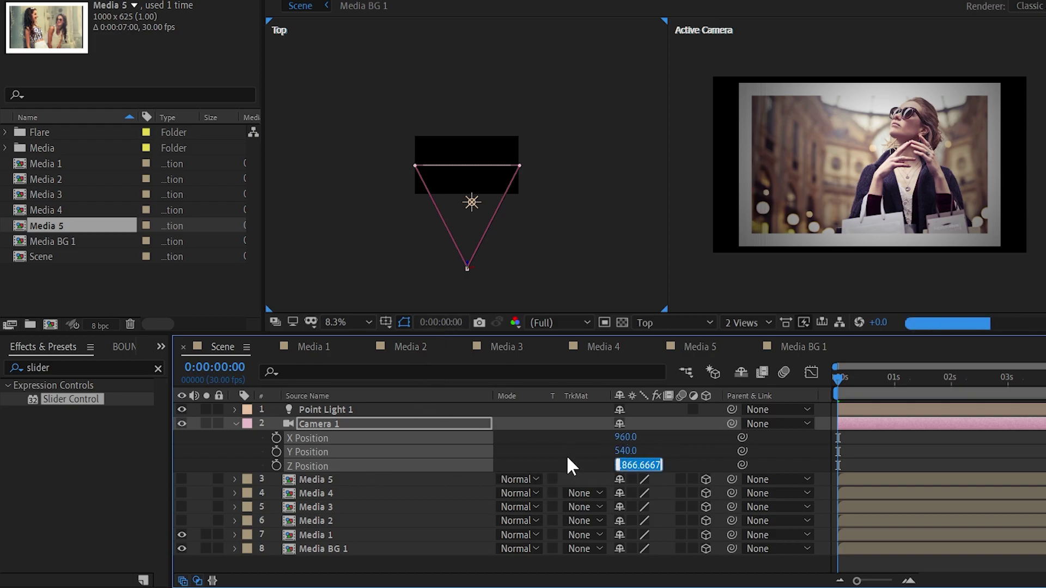
text(-30)
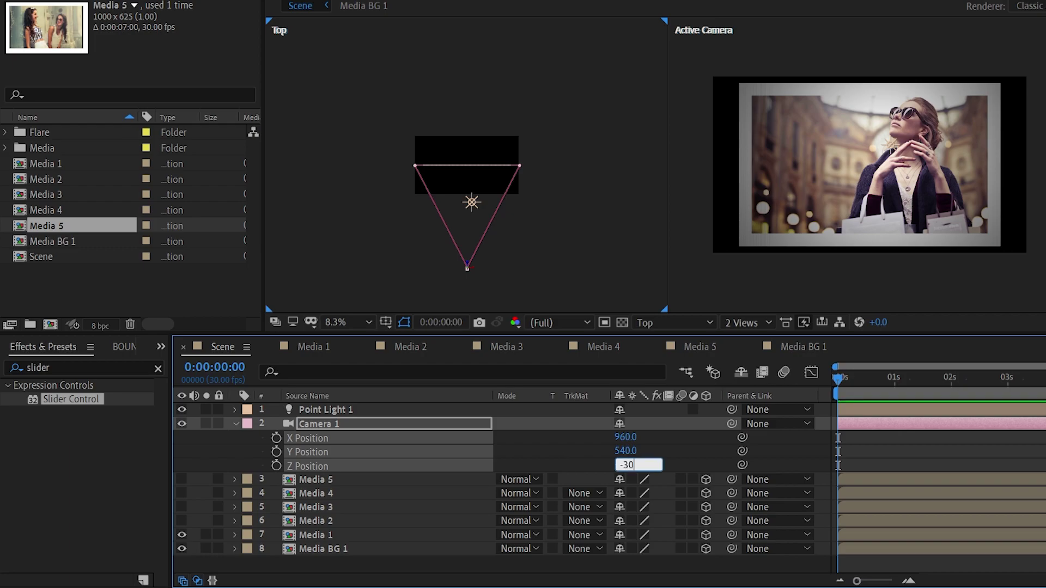
text(00)
click(564, 458)
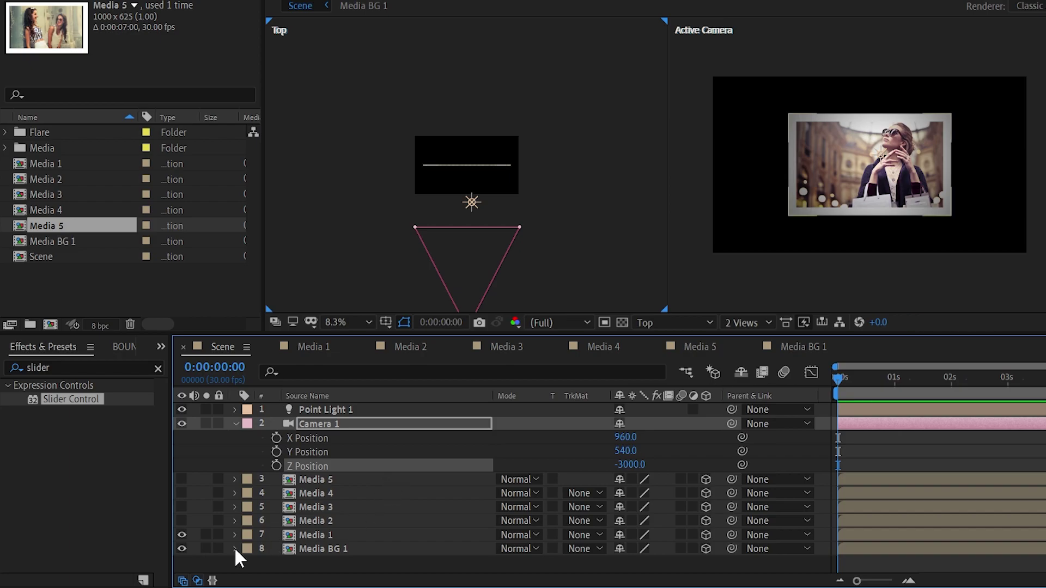
Step: Push Media BG 1 further back in depth and enlarge it to fill the frame
click(349, 549)
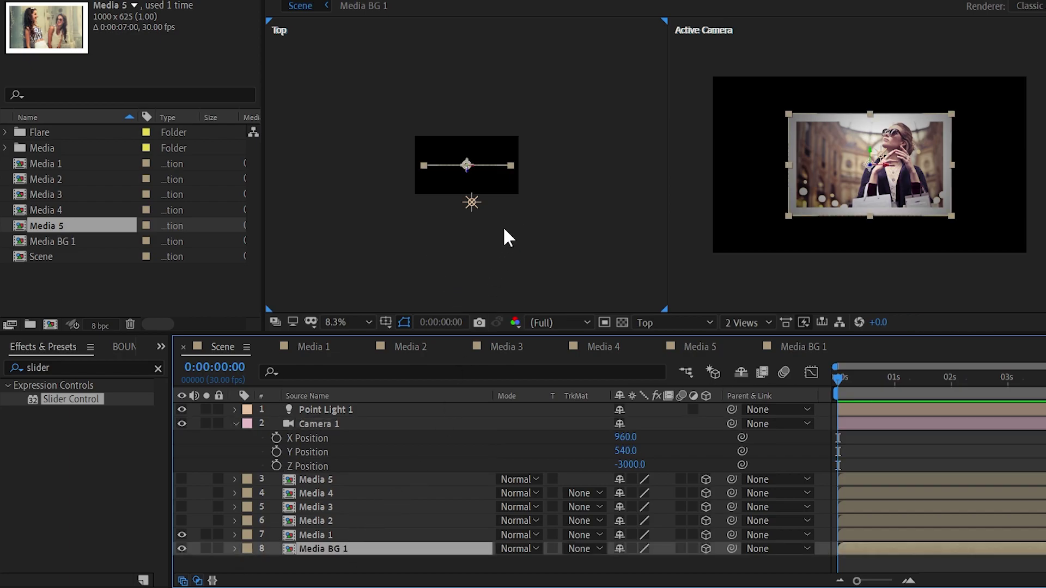
drag(467, 166, 477, 136)
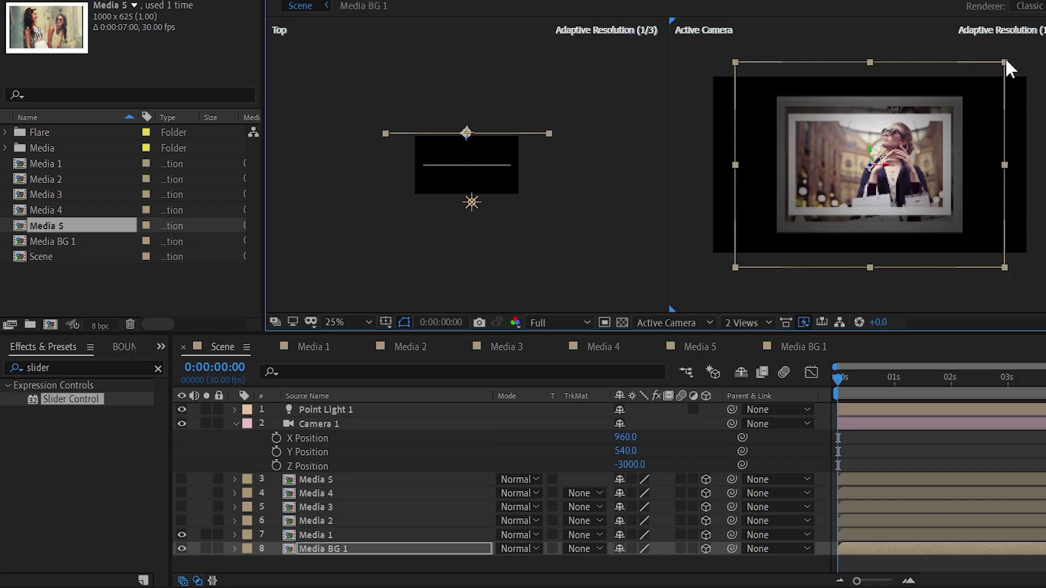
drag(937, 120, 1044, 52)
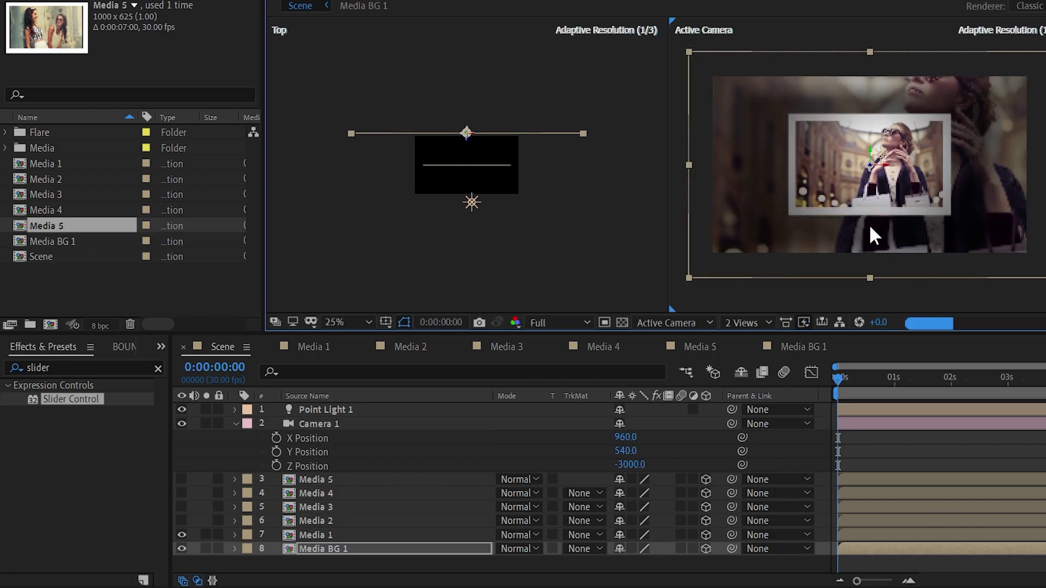
Step: Delete the white frame shape layer from the Media BG 1 composition
click(803, 346)
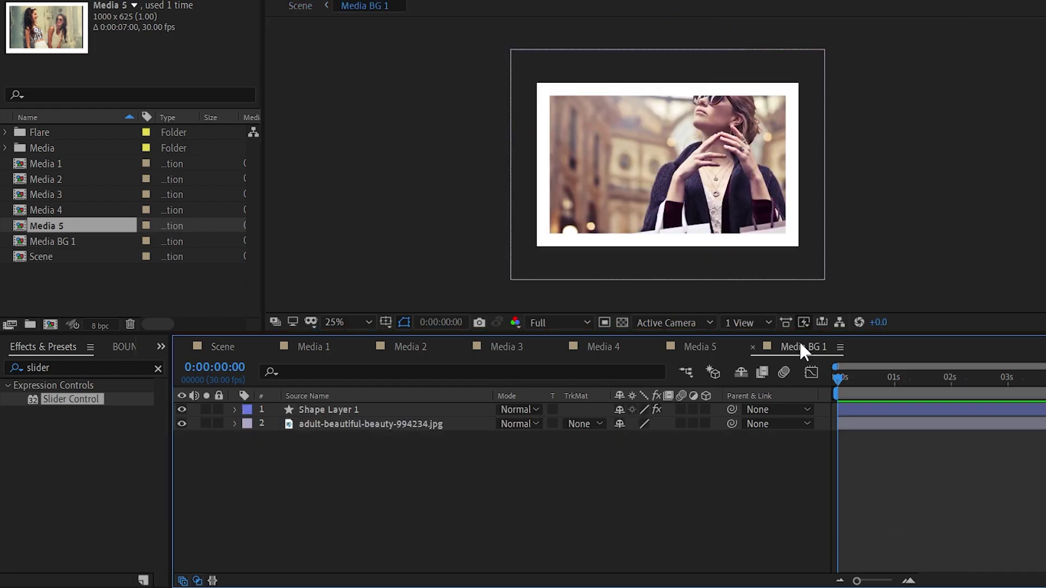
click(313, 410)
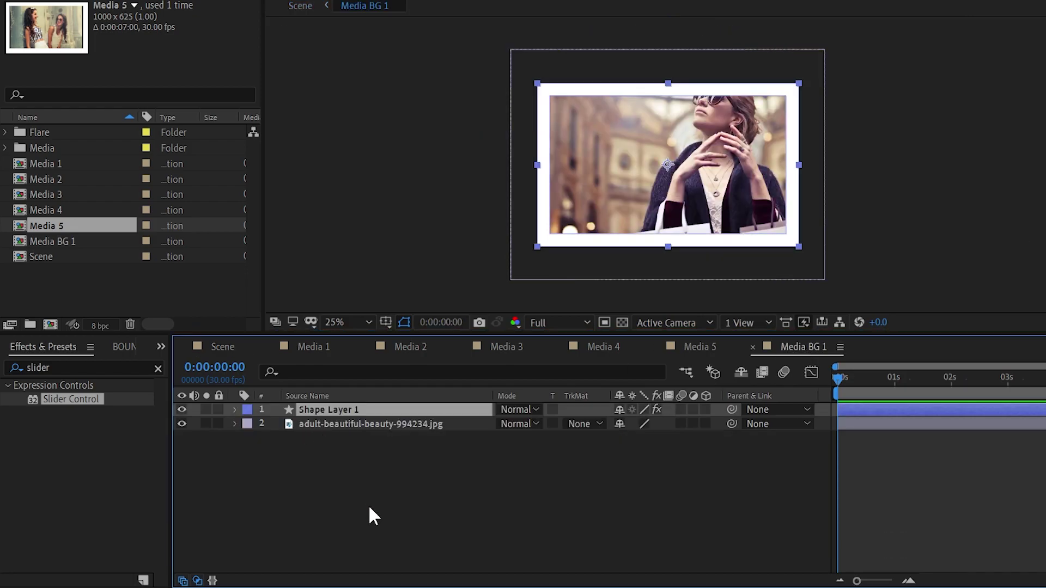
key(Delete)
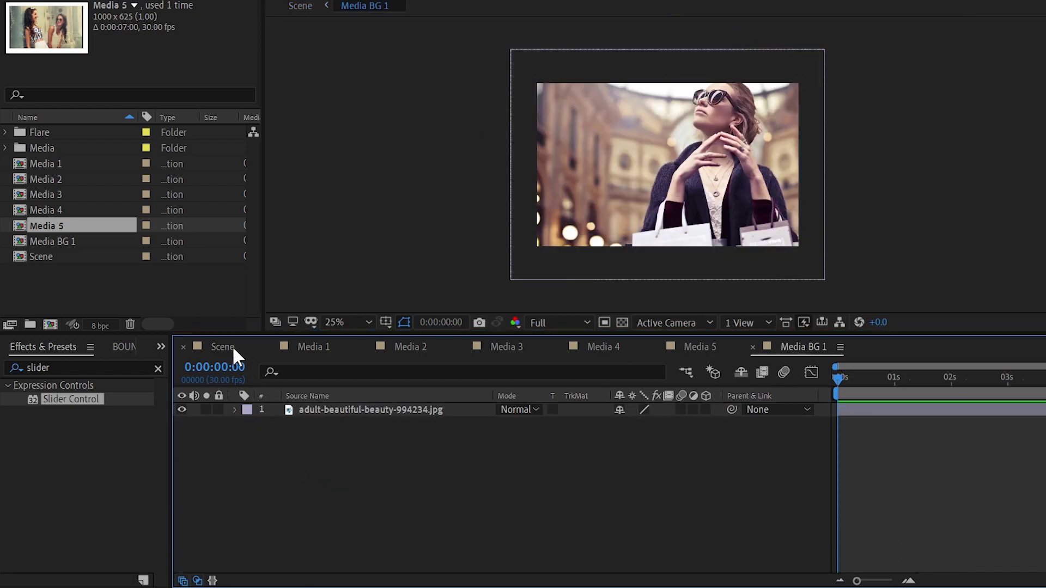
Step: In Scene, set Media BG 1's Material Options Accepts Shadows to Only
click(227, 346)
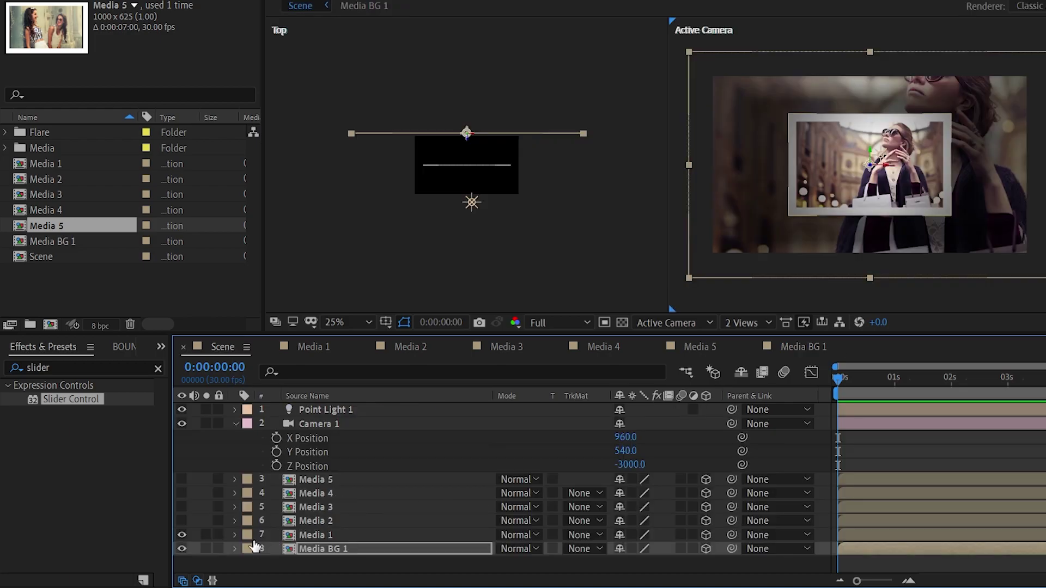
click(234, 548)
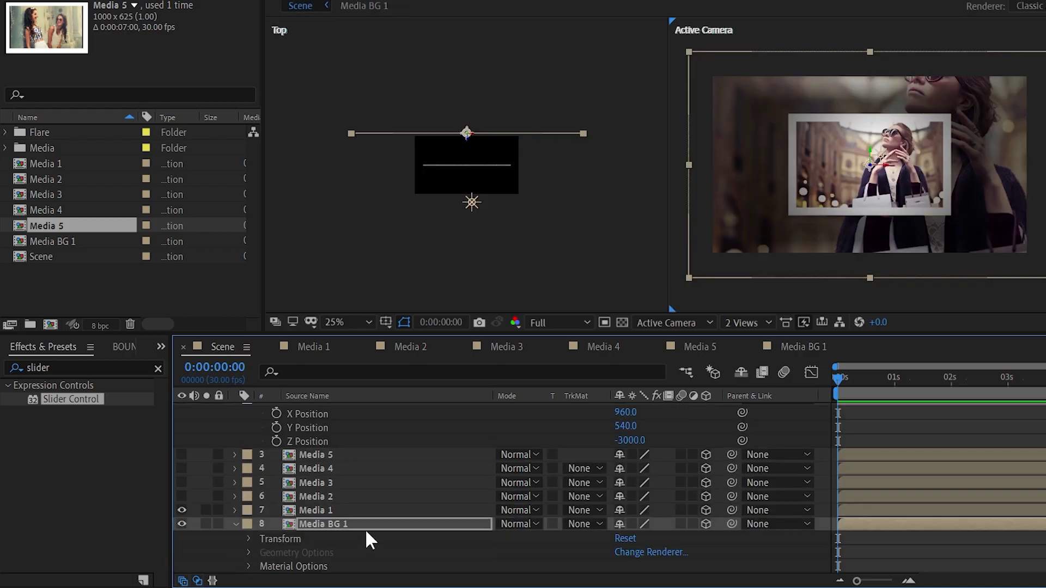
click(248, 567)
scroll(406, 512, up, 2)
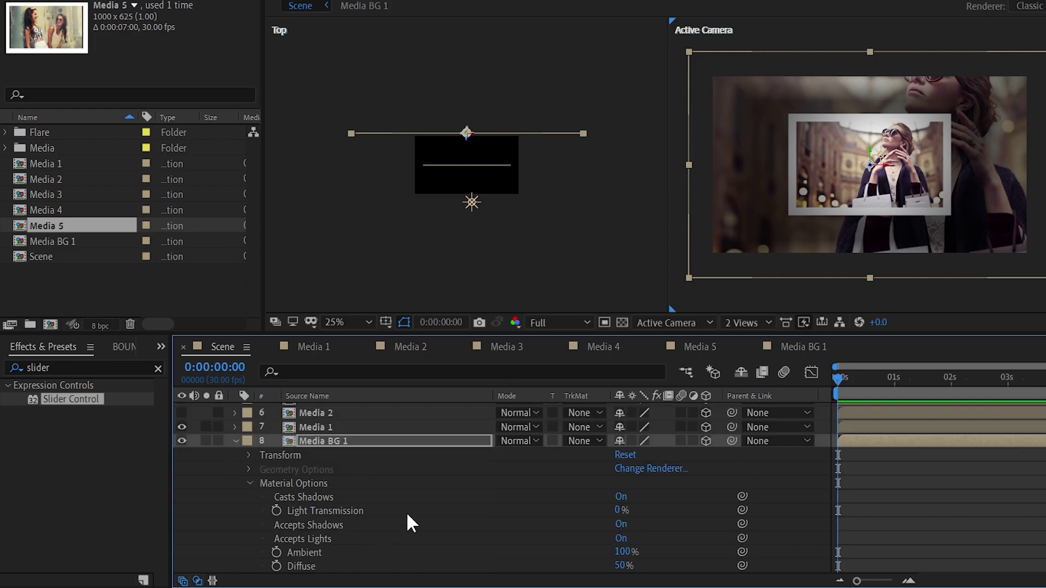
scroll(403, 509, down, 2)
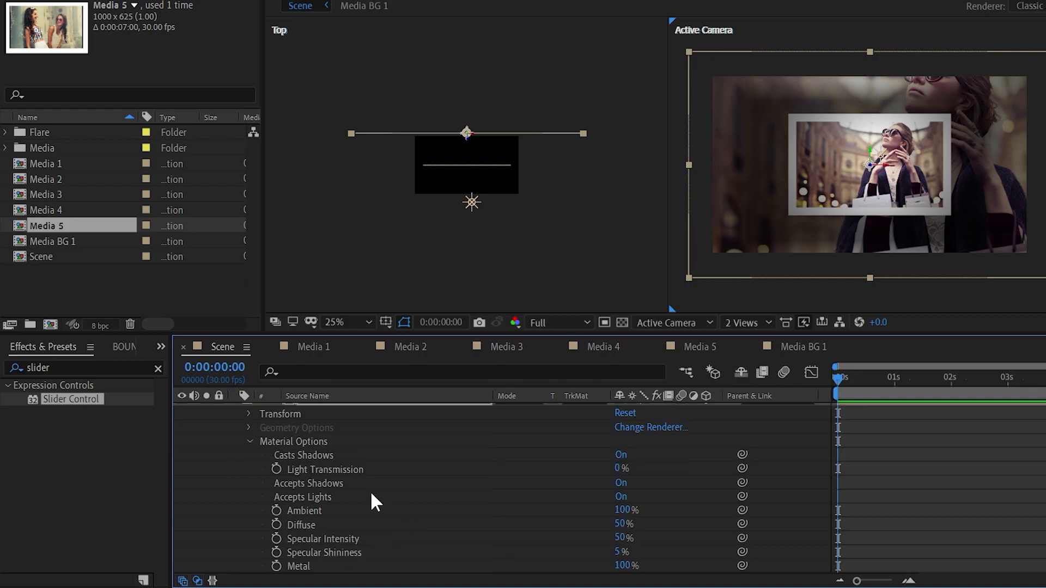
click(620, 484)
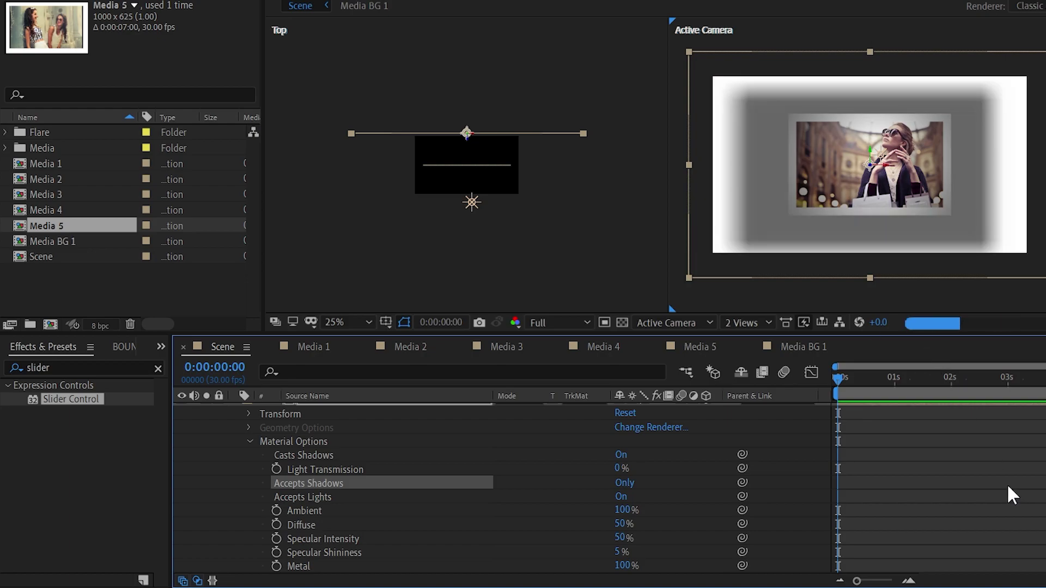
Step: Move the point light closer to the camera in the top view
drag(546, 252, 550, 197)
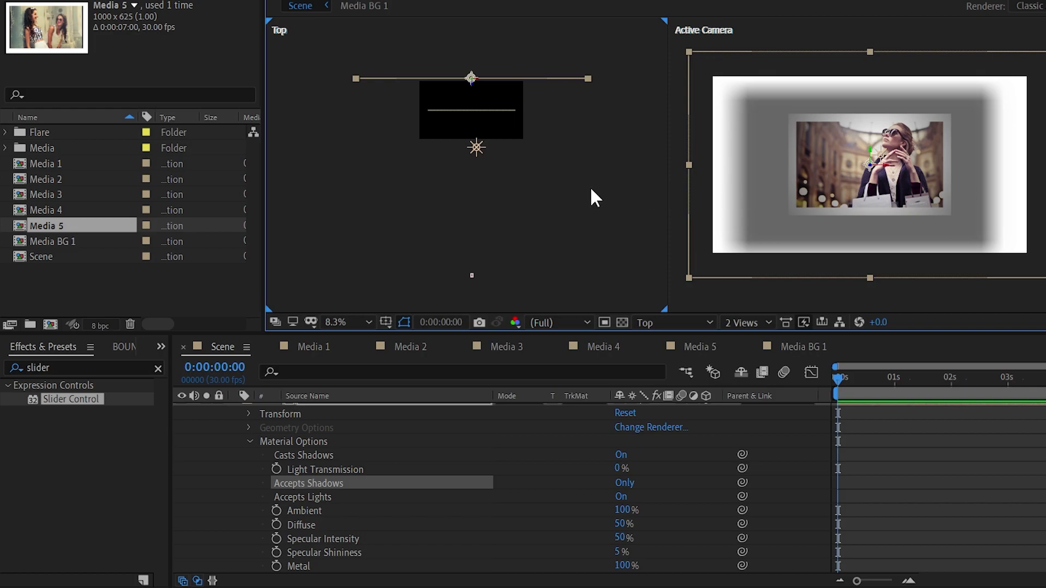
click(473, 144)
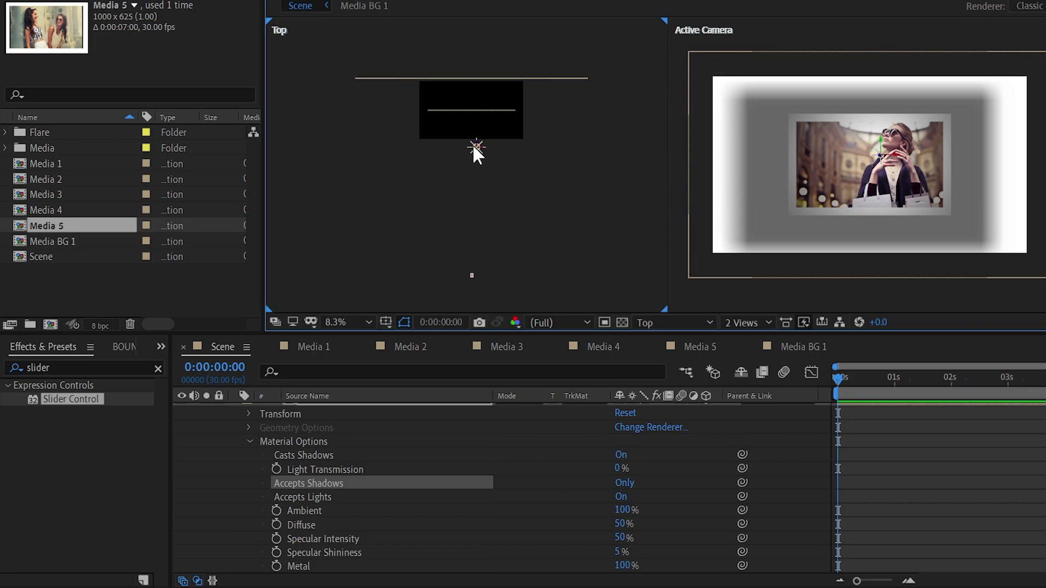
drag(476, 146, 475, 222)
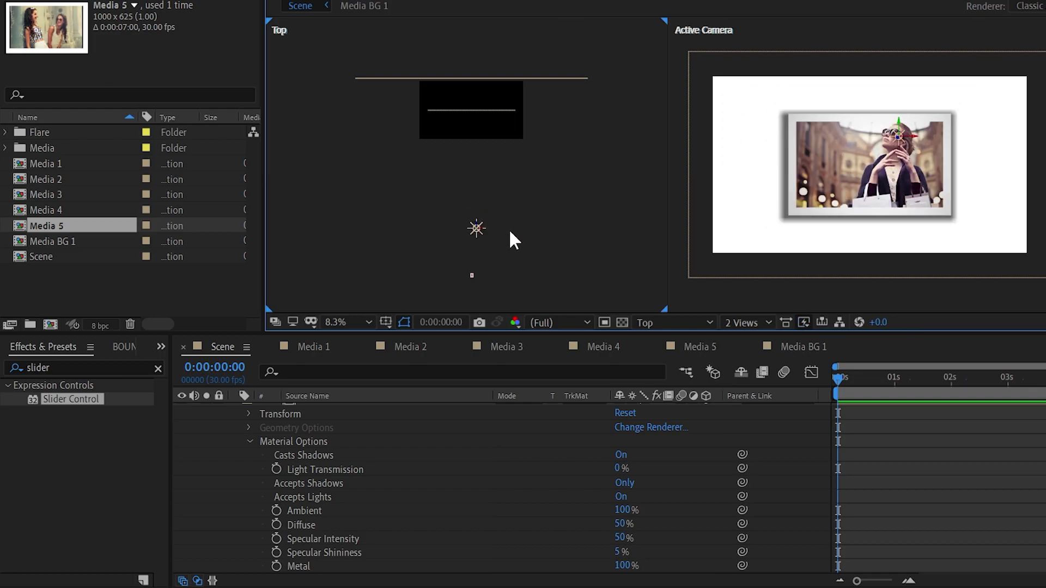
Step: Drag Point Light 1 to the right and upward, above the photo
drag(476, 229, 502, 233)
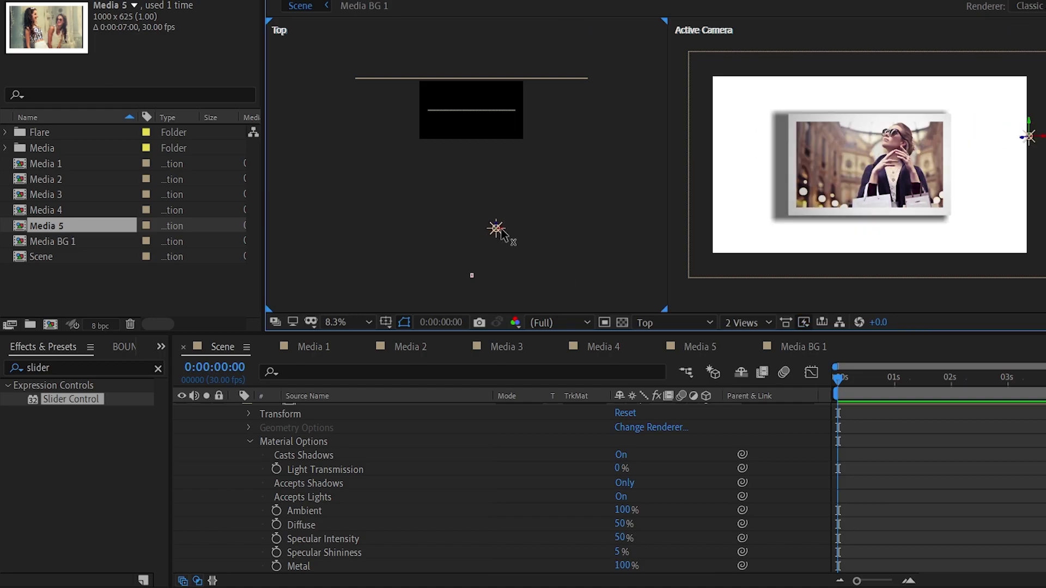
drag(503, 231, 495, 231)
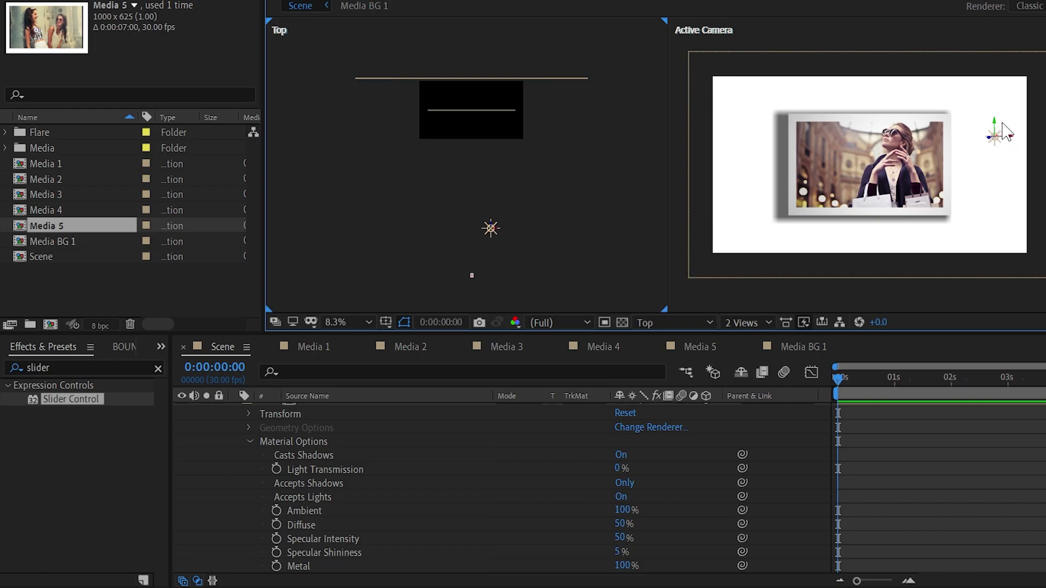
drag(995, 124, 994, 68)
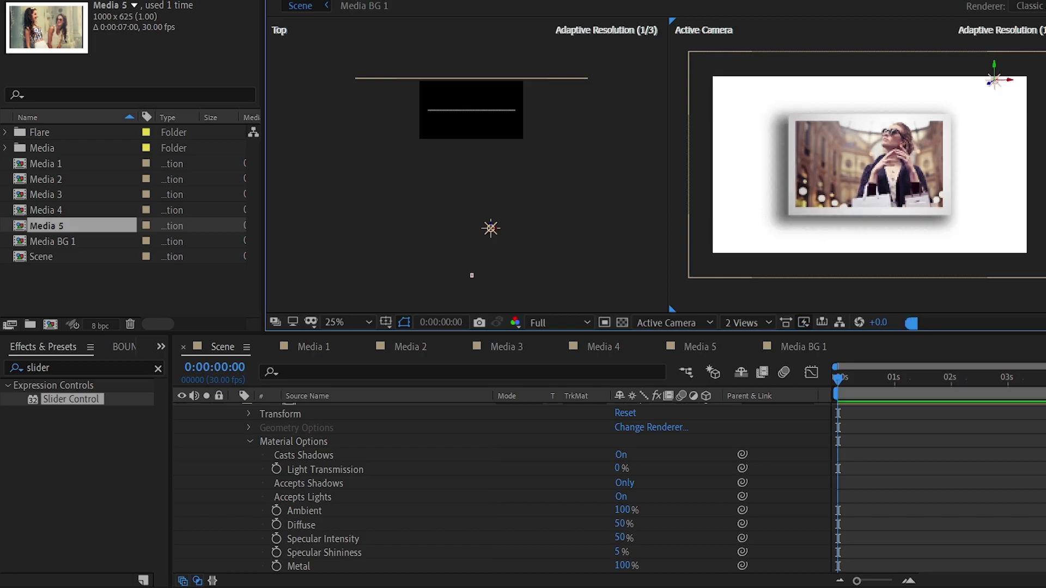
Step: Show Point Light 1's Position property and nudge the light slightly left, then right
scroll(960, 465, up, 1)
scroll(959, 462, up, 1)
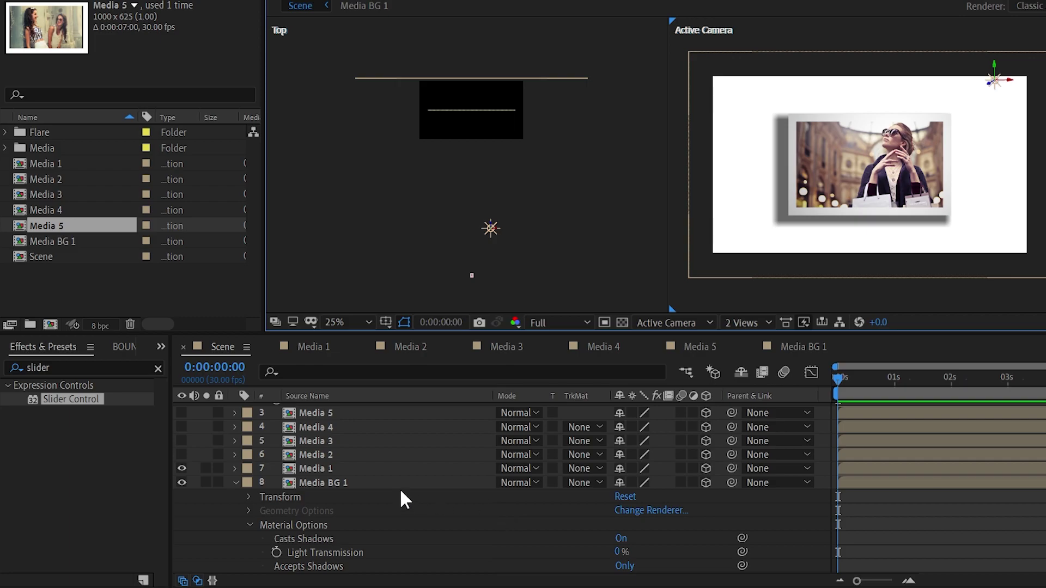
scroll(400, 488, up, 2)
key(p)
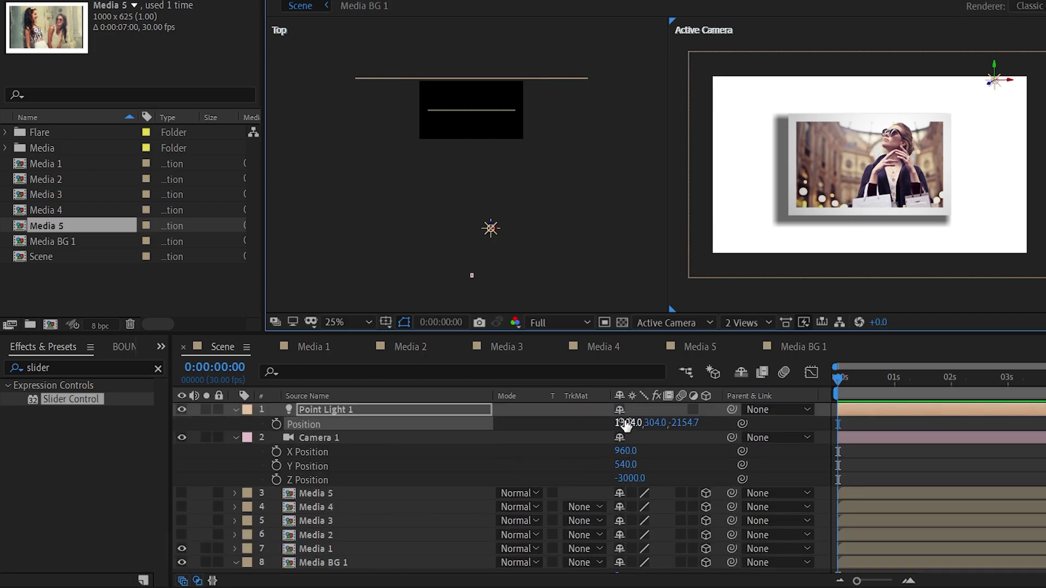
drag(627, 424, 619, 434)
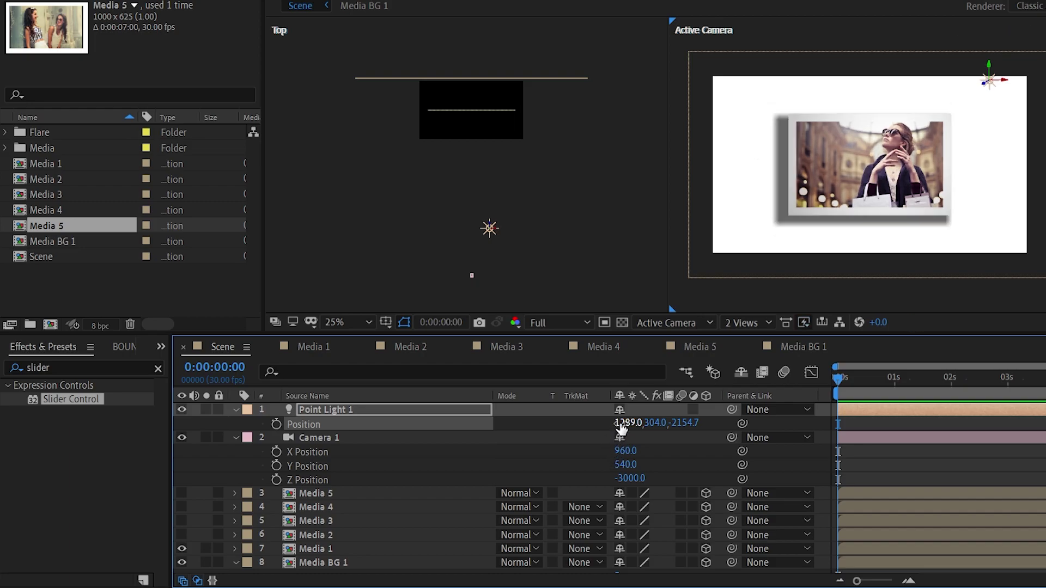
drag(622, 429, 643, 441)
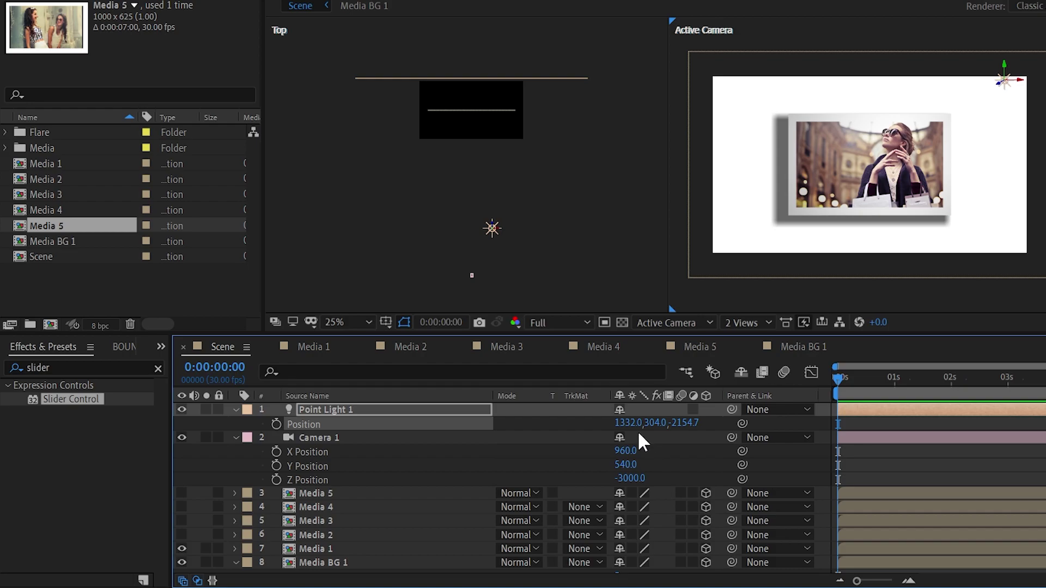
Step: Set the point light's X position to 1200, after briefly trying 1100
click(627, 424)
text(12)
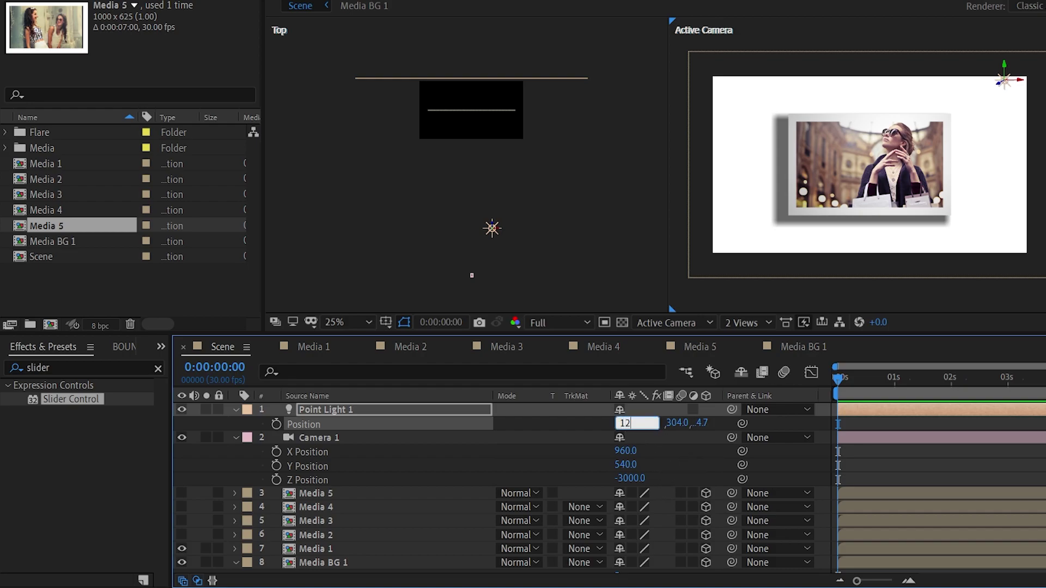
text(00)
key(Return)
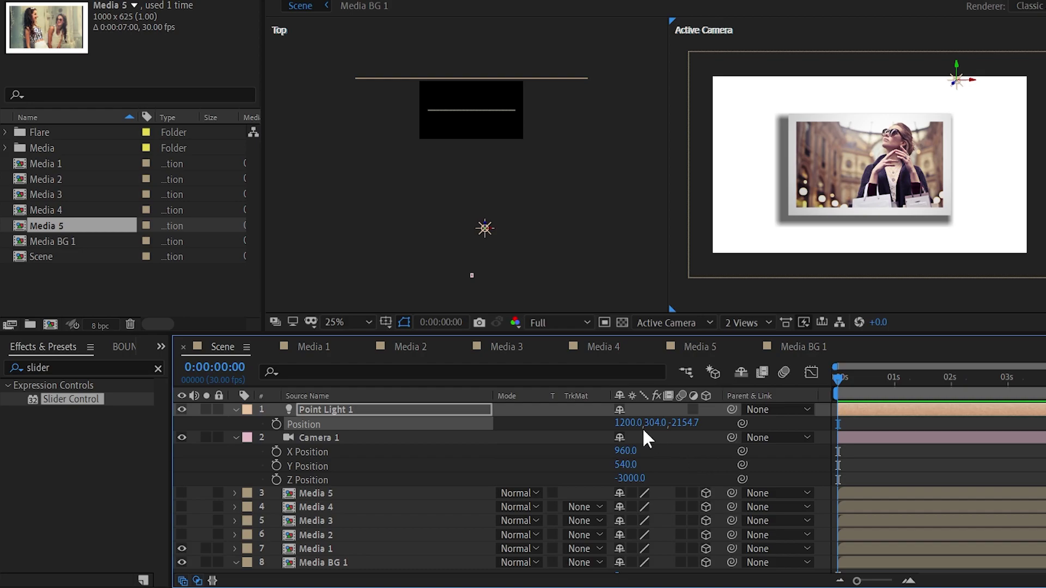
click(624, 424)
text(11)
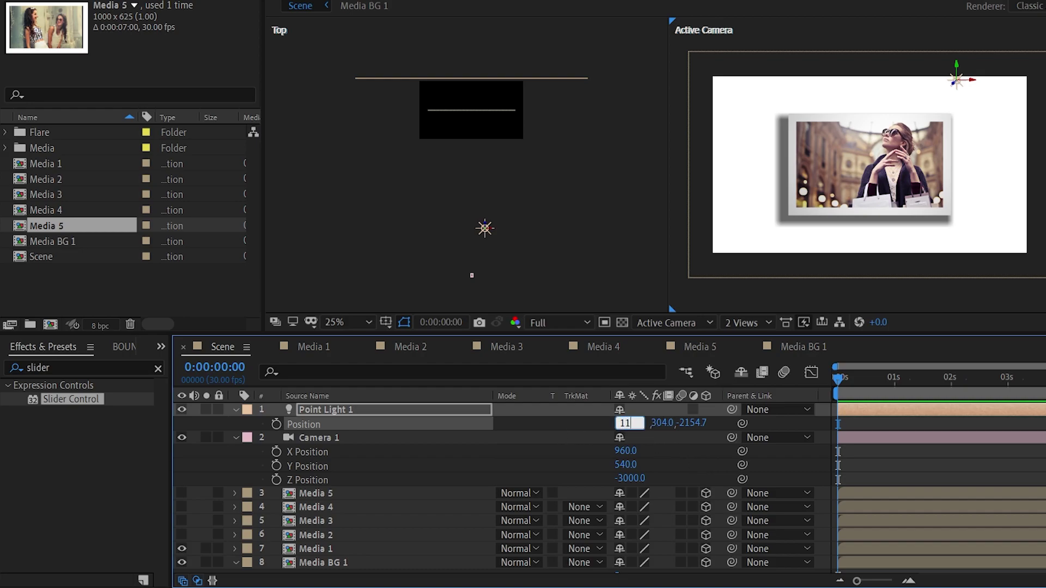
text(00)
key(Return)
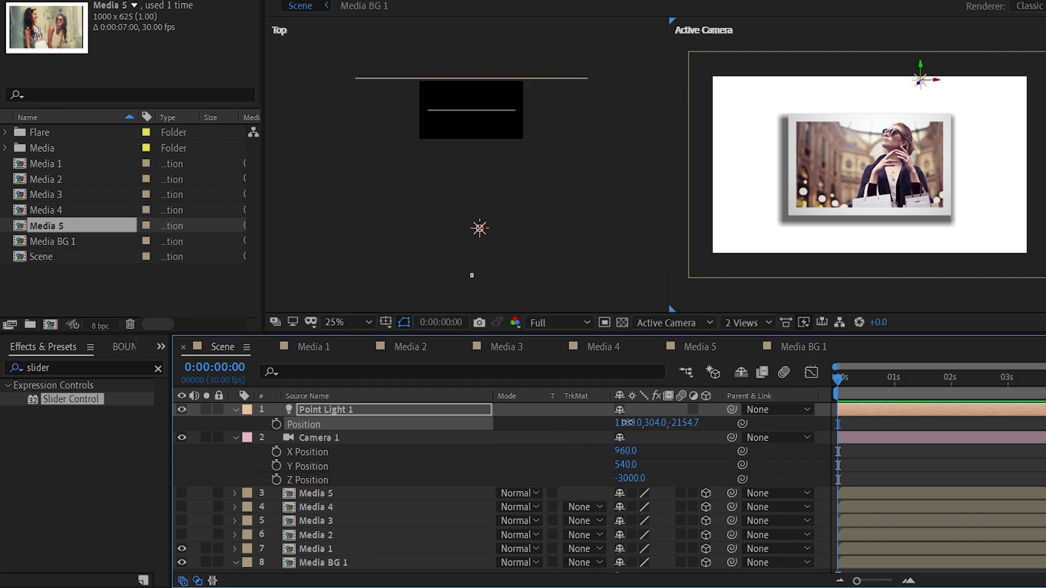
click(626, 424)
text(1200)
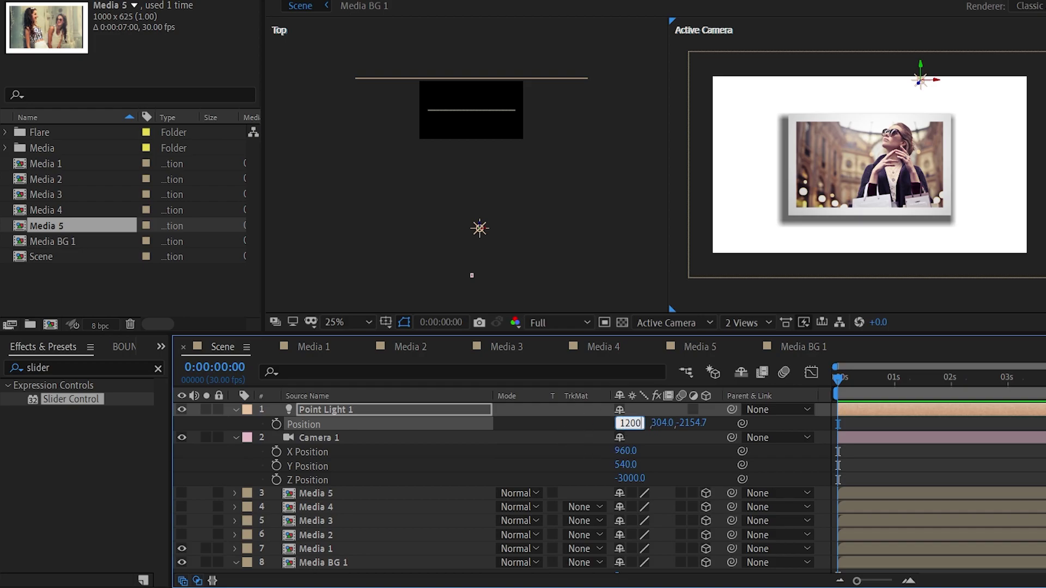
key(Return)
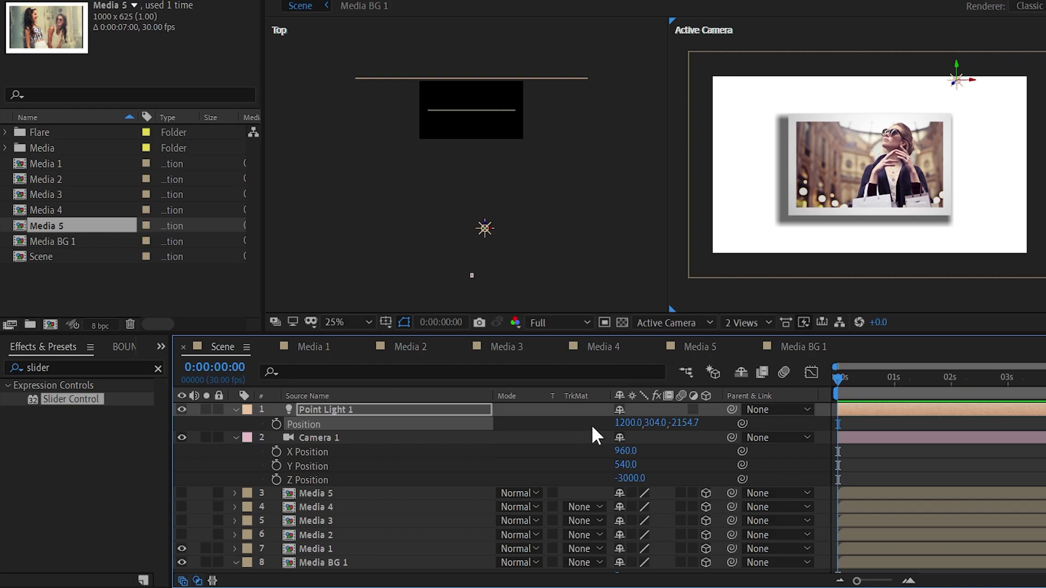
Step: Set the point light's Y position to 300 and Z position to -2200
click(656, 424)
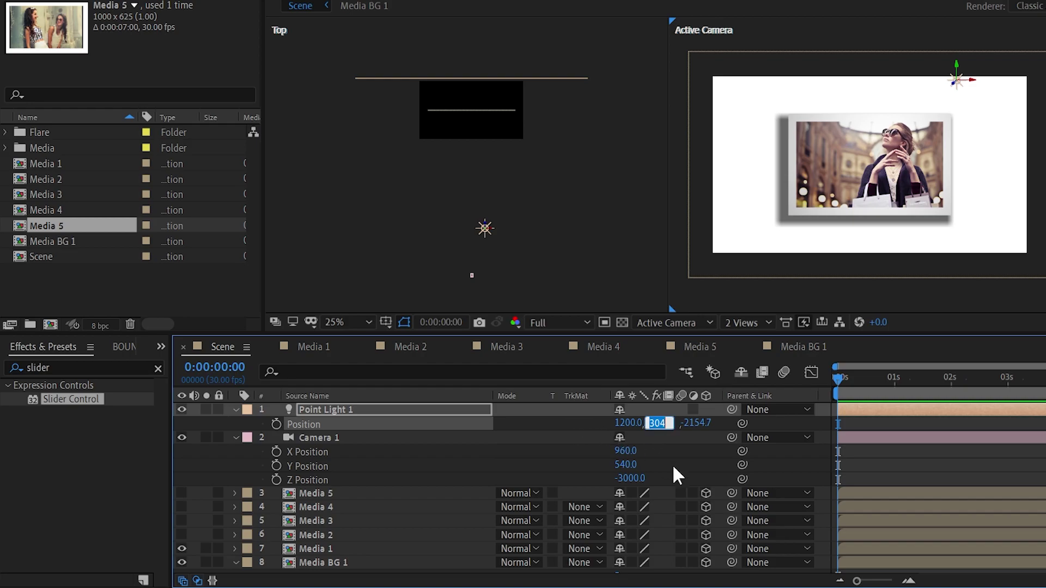
text(300)
key(Return)
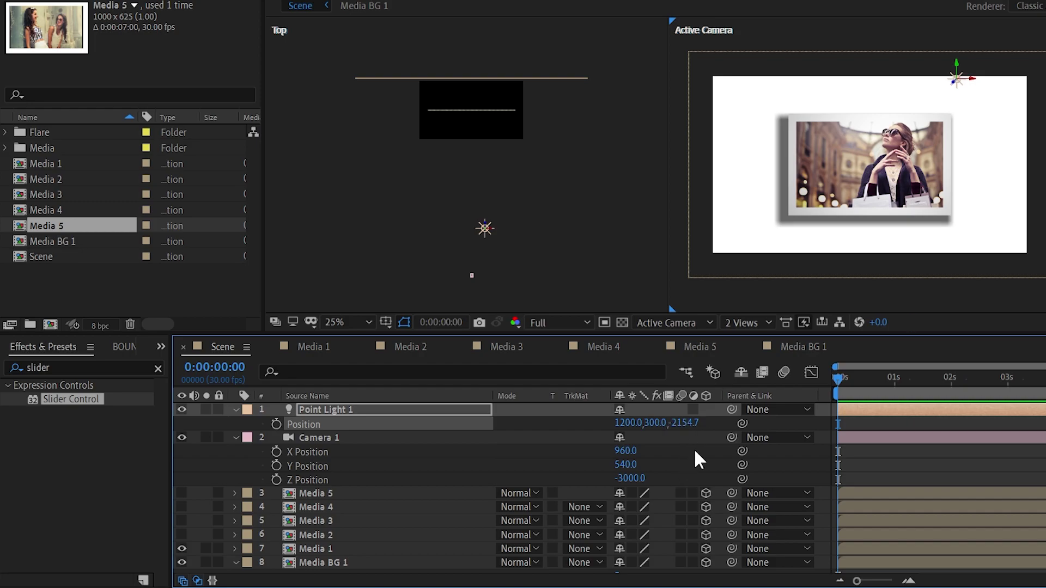
click(685, 423)
text(-200)
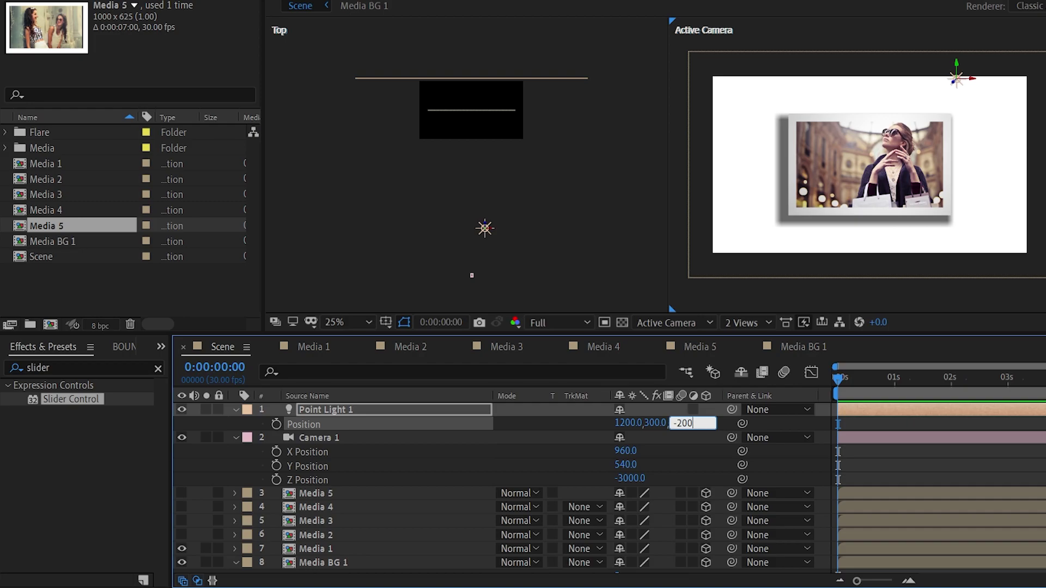
text(0)
key(Return)
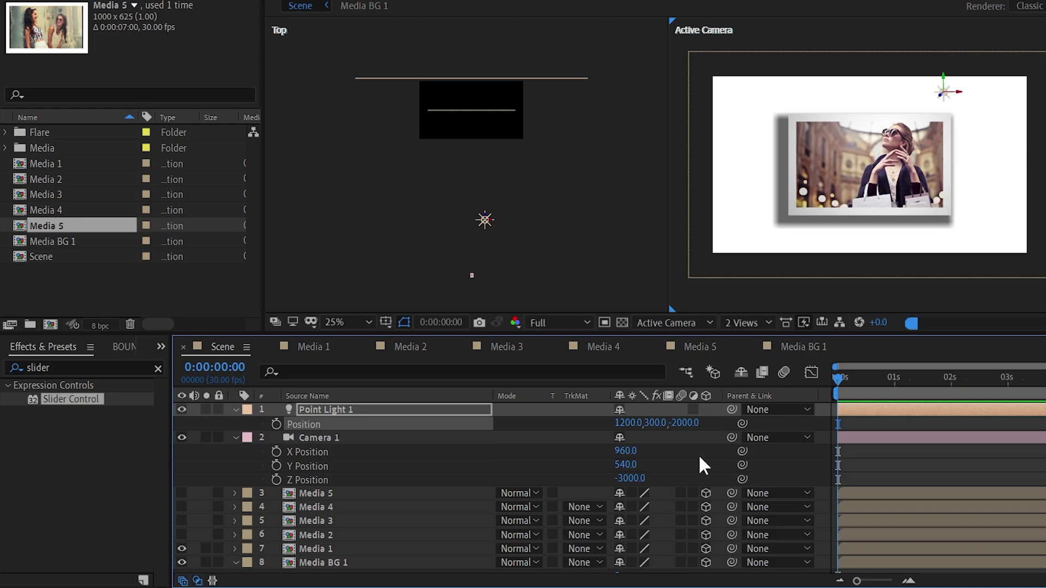
click(689, 425)
text(-)
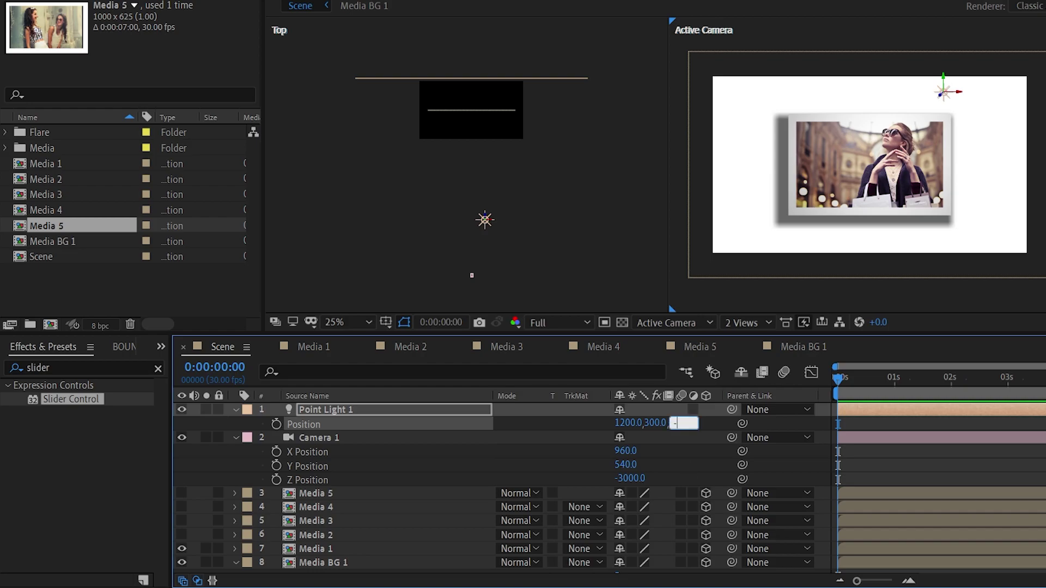
text(2200)
key(Return)
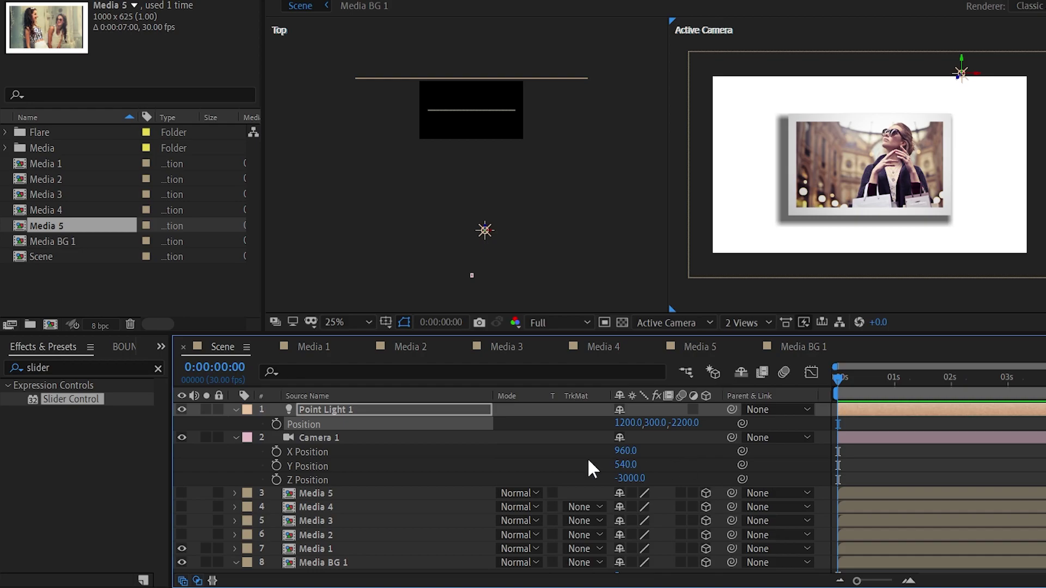
Step: Collapse the camera's and Point Light 1's property lists
click(235, 438)
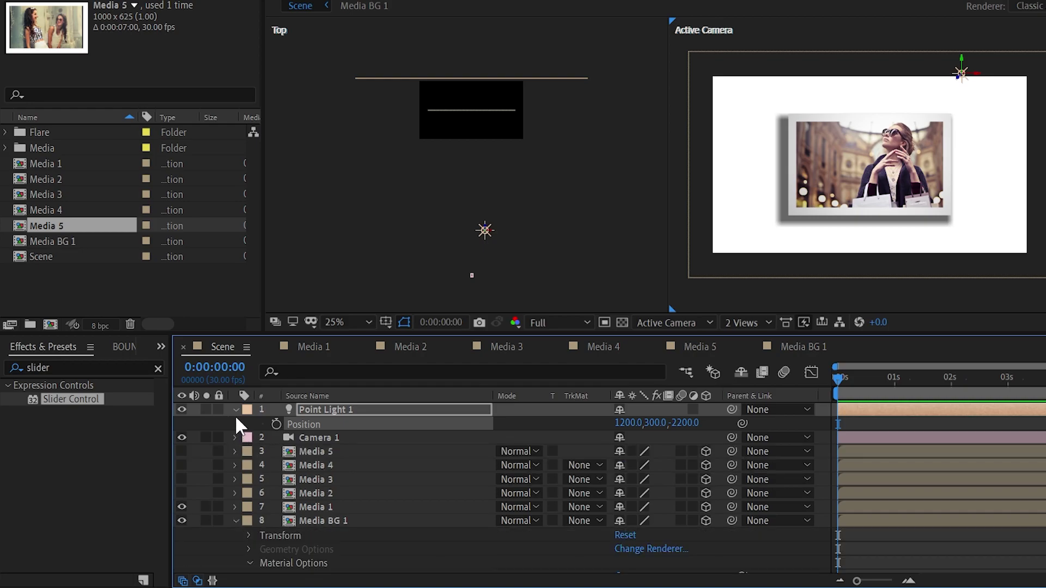
click(235, 409)
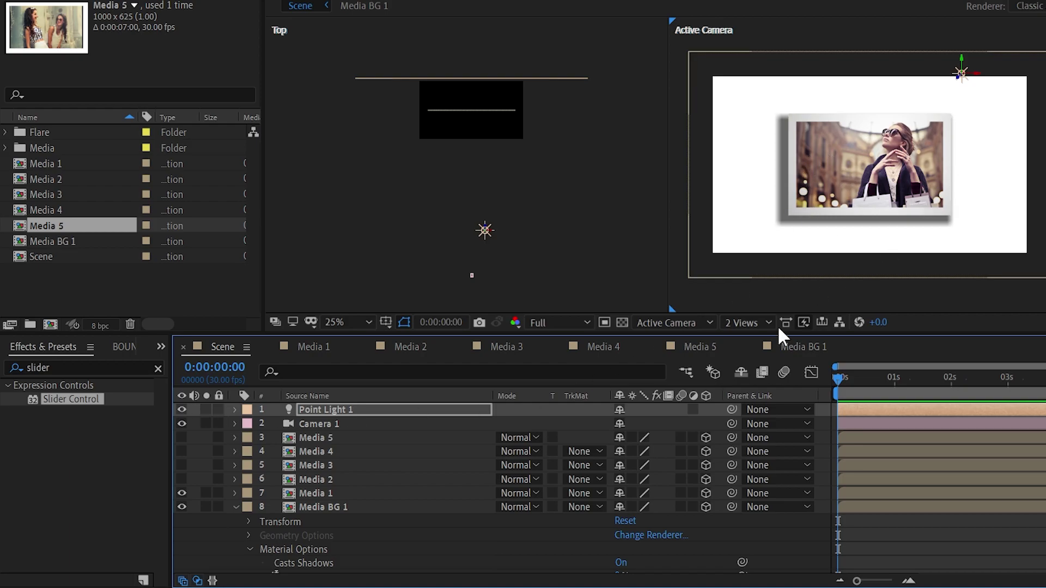
key(p)
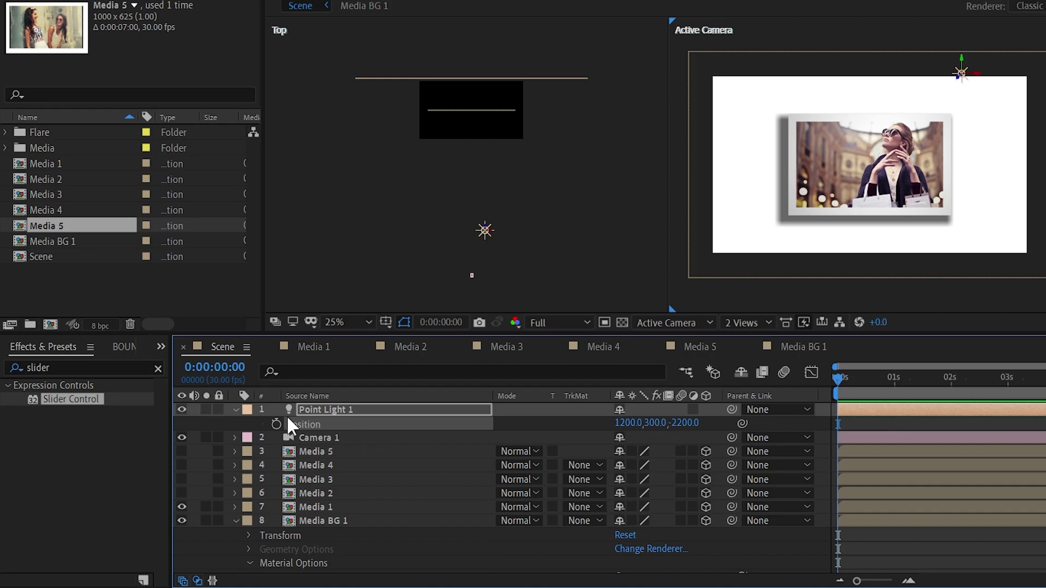
click(236, 410)
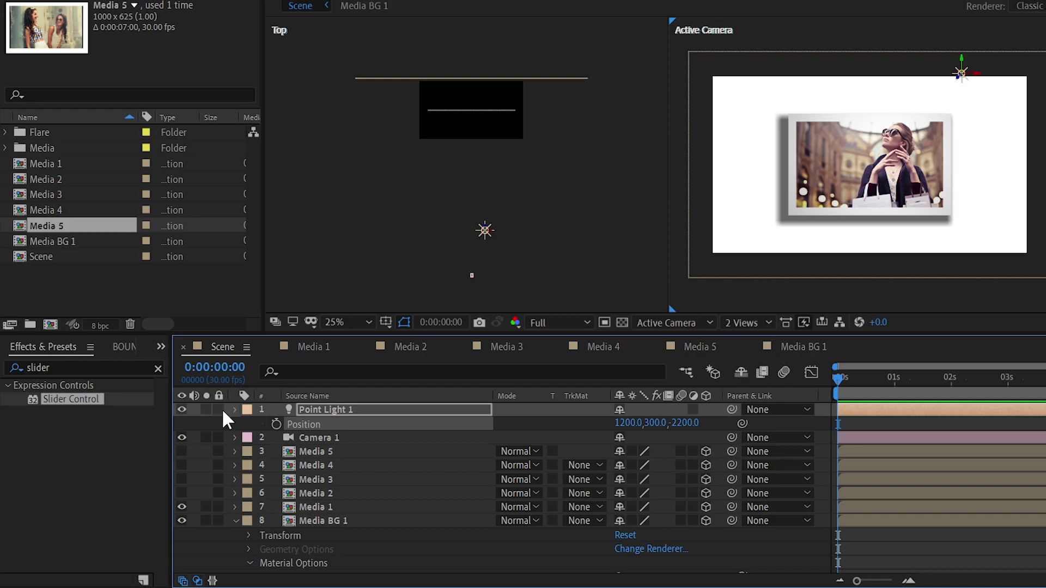
Step: Hide Point Light 1, collapse Media BG 1, and turn on visibility for Media 2 through 5
click(182, 409)
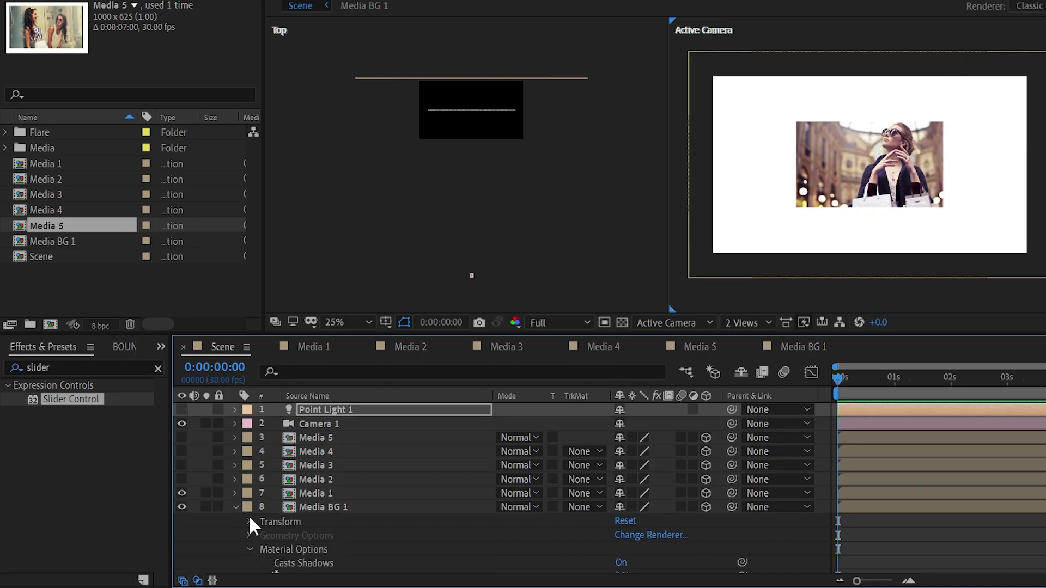
click(236, 507)
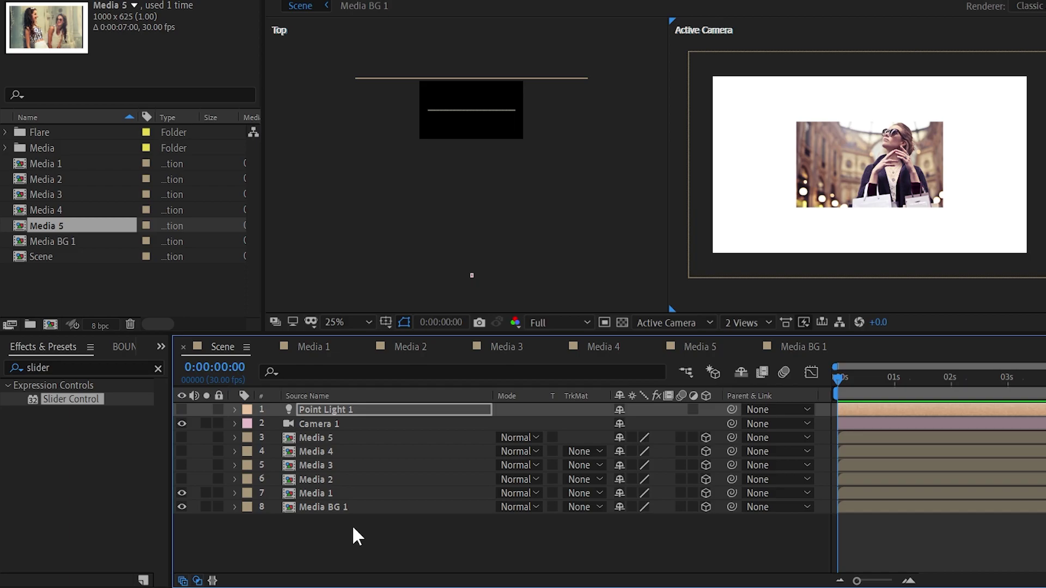
drag(178, 433, 179, 477)
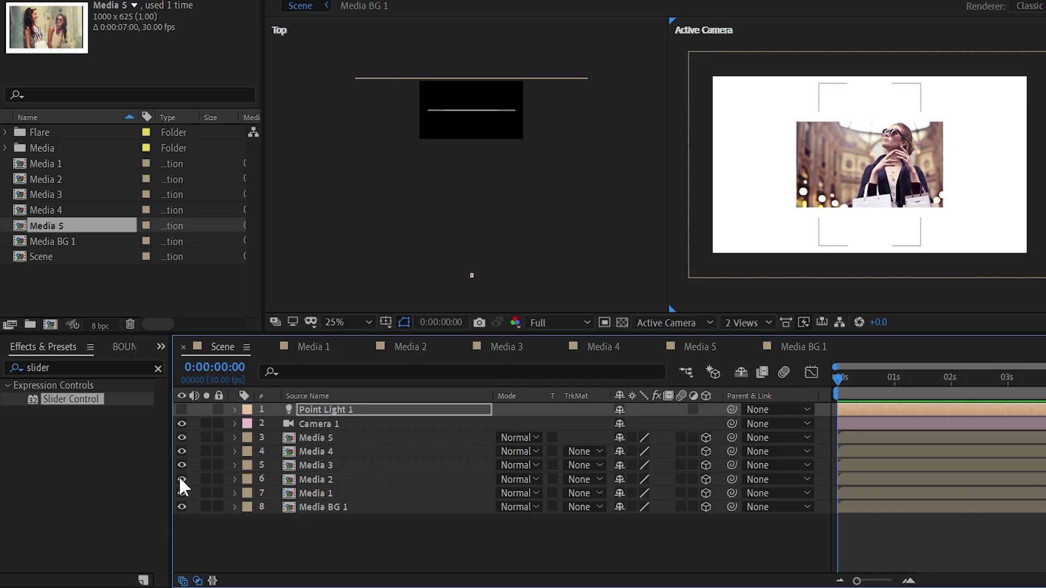
Step: Move Media 2 closer to the camera on the left, and Media 3 closer and to the right
click(353, 480)
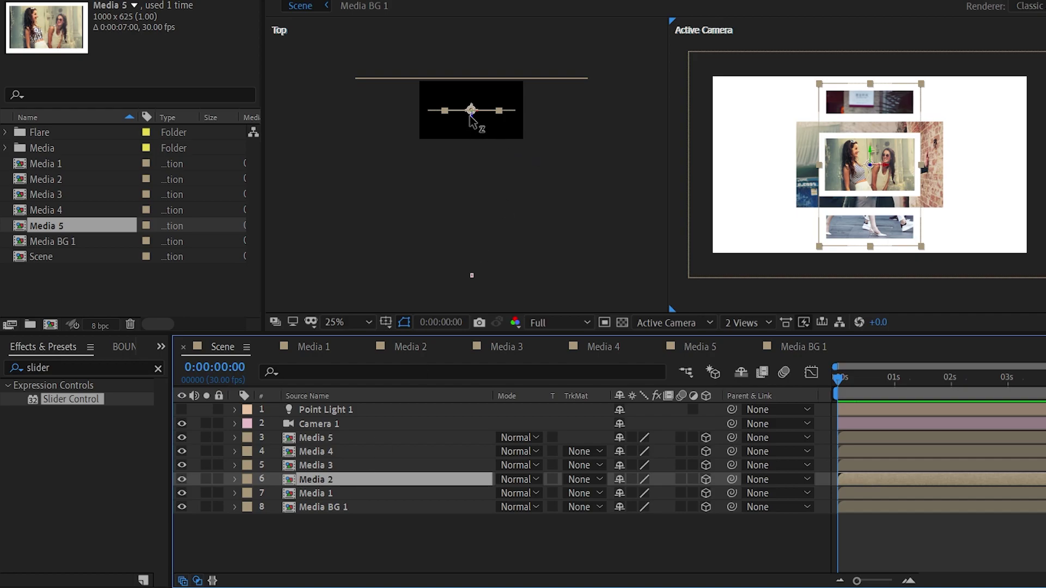
mouse_move(473, 122)
mouse_down()
mouse_move(470, 136)
mouse_move(416, 132)
mouse_up()
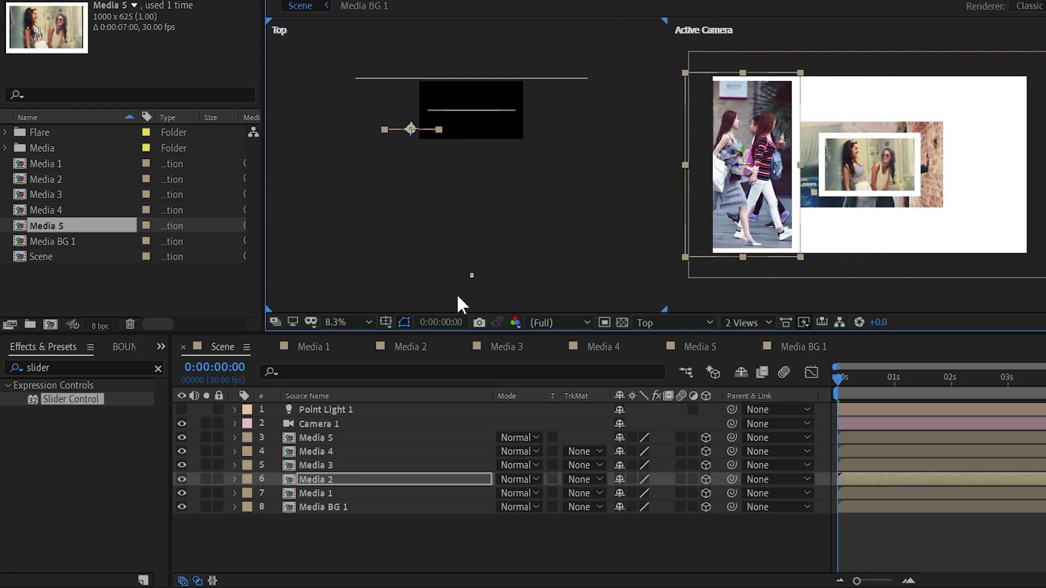
click(356, 464)
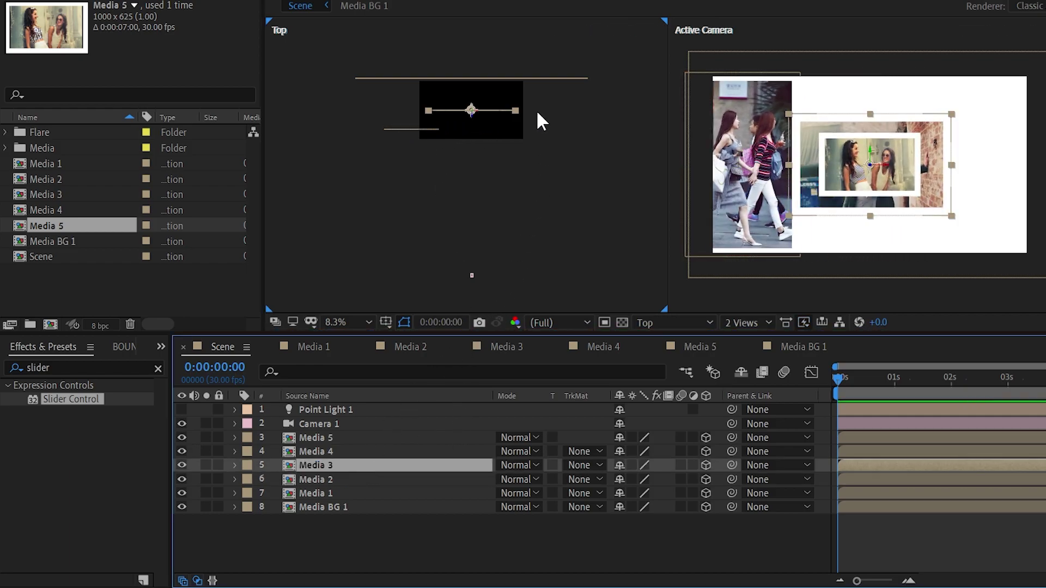
drag(472, 111, 472, 153)
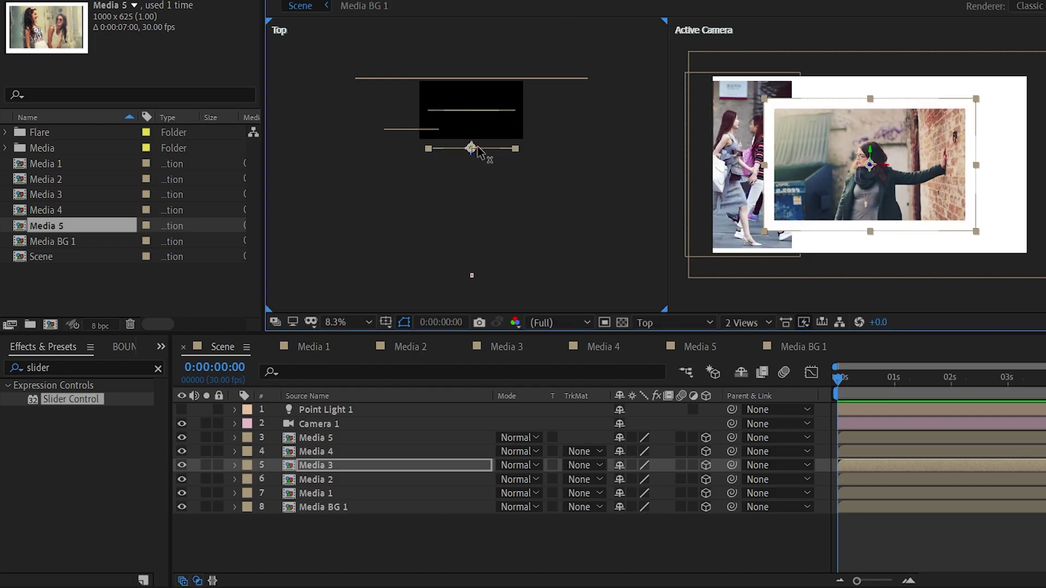
drag(472, 156, 525, 153)
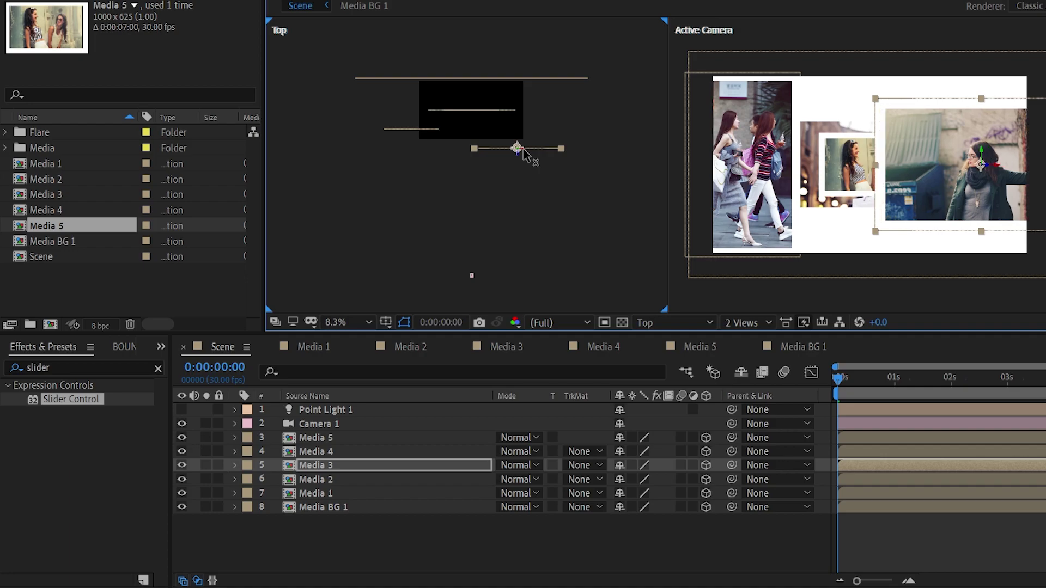
Step: Bring Media 4 closer to the camera, and Media 5 in front of the others, shifted right
click(359, 453)
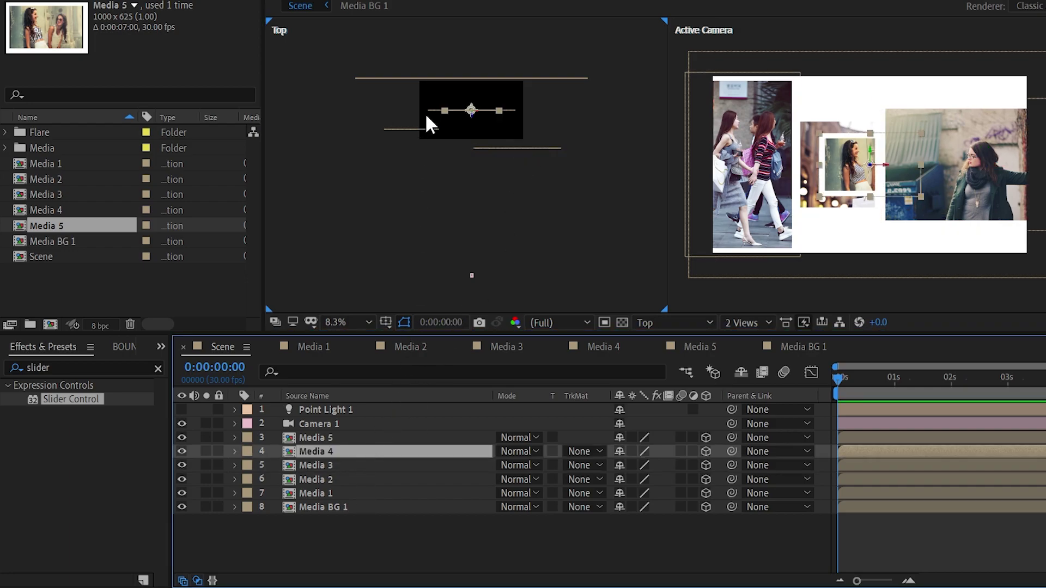
mouse_move(479, 116)
mouse_down()
mouse_move(461, 176)
mouse_move(412, 165)
mouse_up()
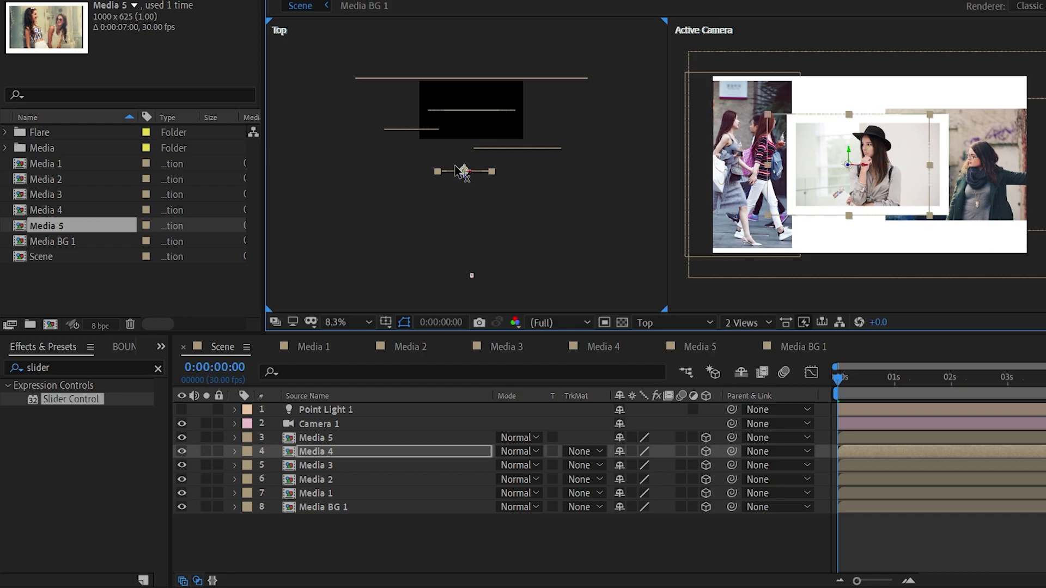
click(399, 433)
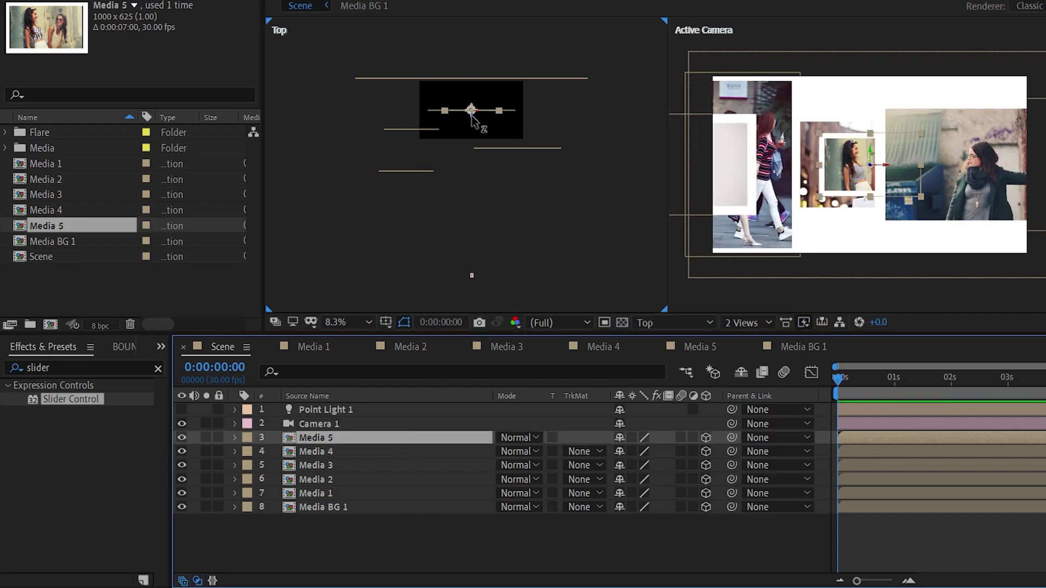
drag(473, 121, 473, 199)
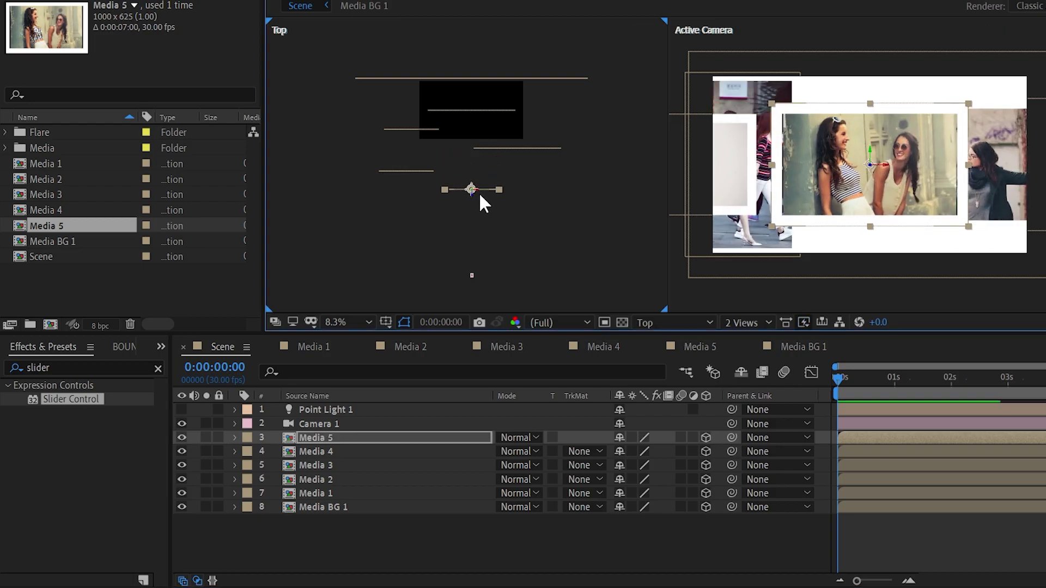
drag(474, 192, 522, 195)
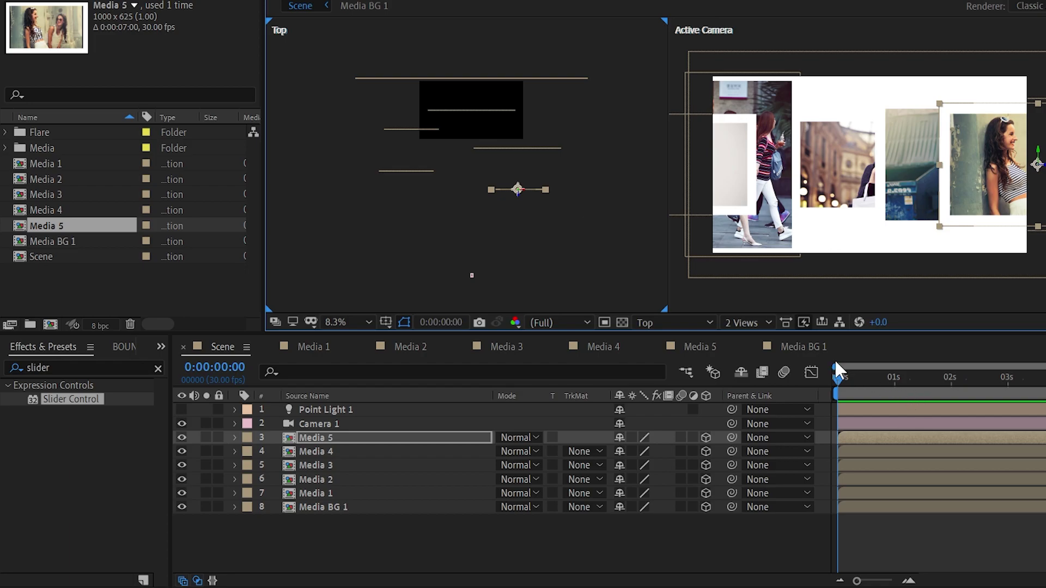
click(764, 320)
Step: Switch the viewer to a single camera view and open Media 2's Composition Settings
click(750, 333)
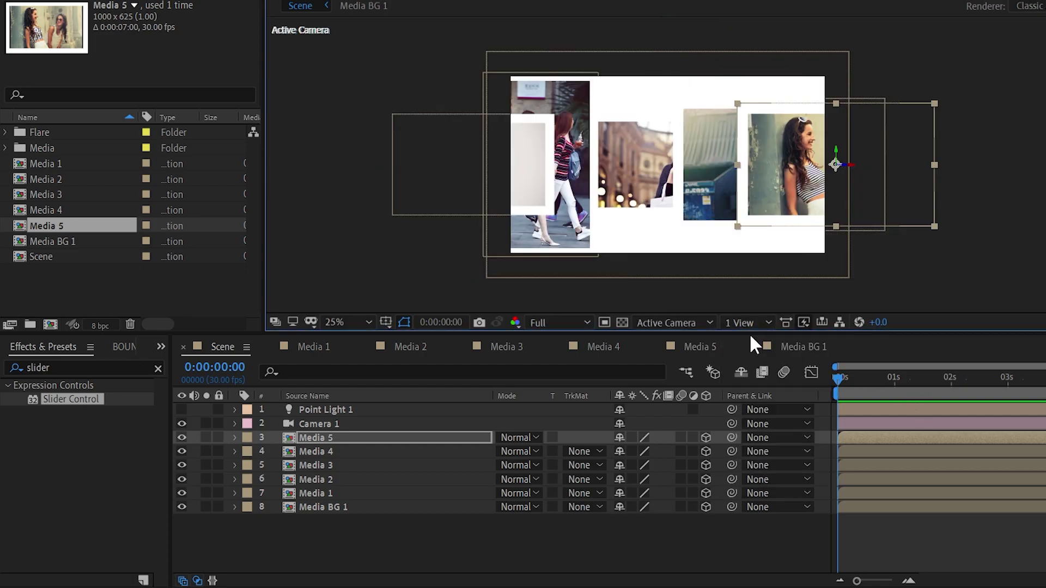
click(411, 347)
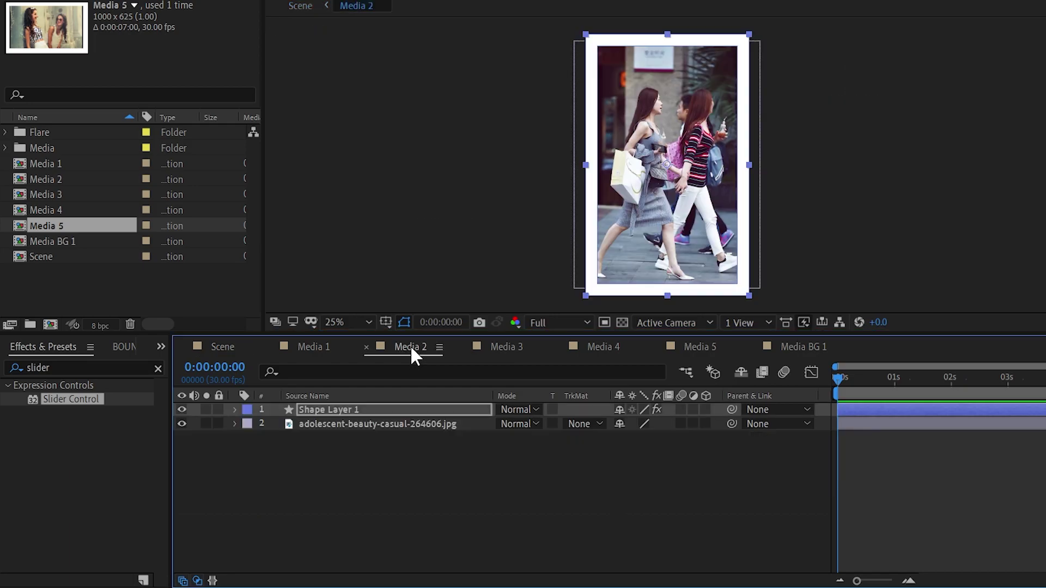
key(ctrl+k)
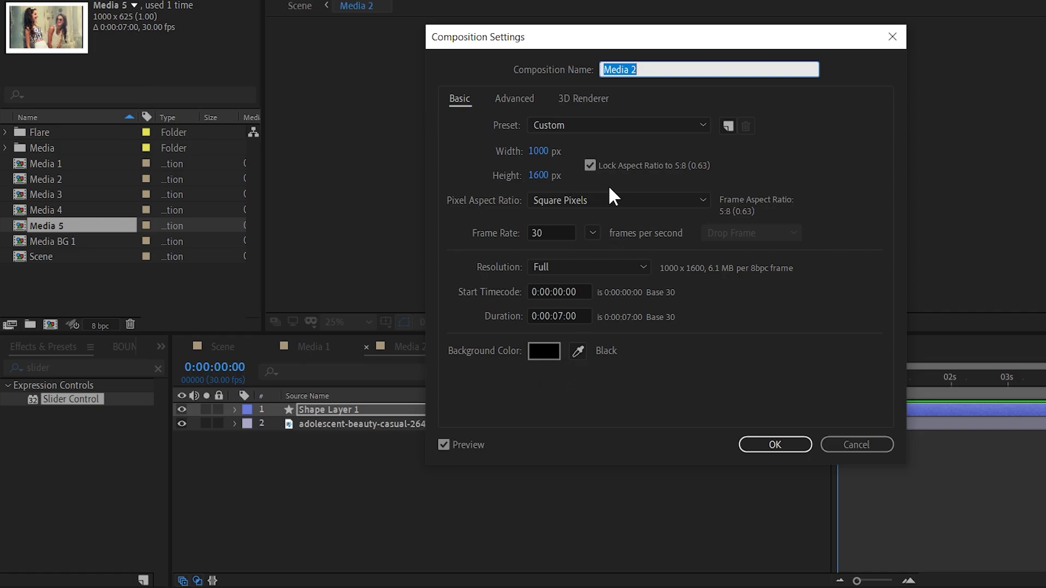
Step: Resize Media 2 to 750 × 1200 with a height of 1200, then return to Scene
click(538, 175)
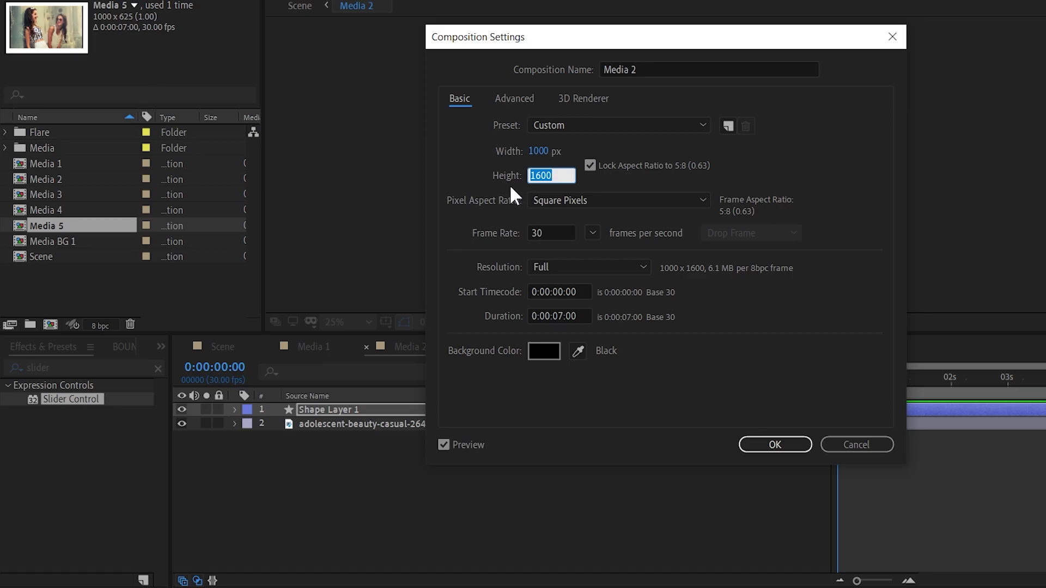
text(1200)
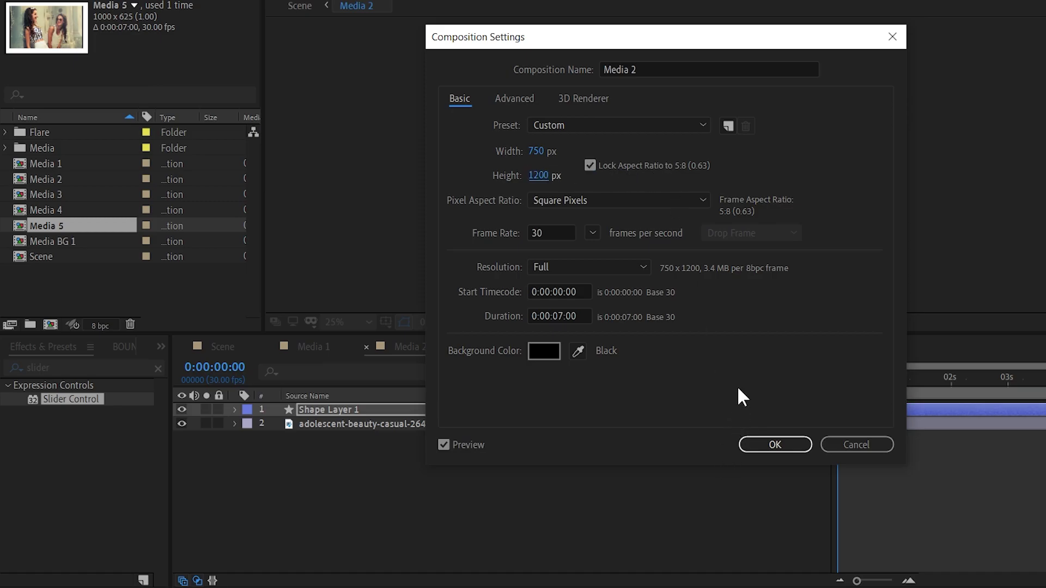
click(759, 445)
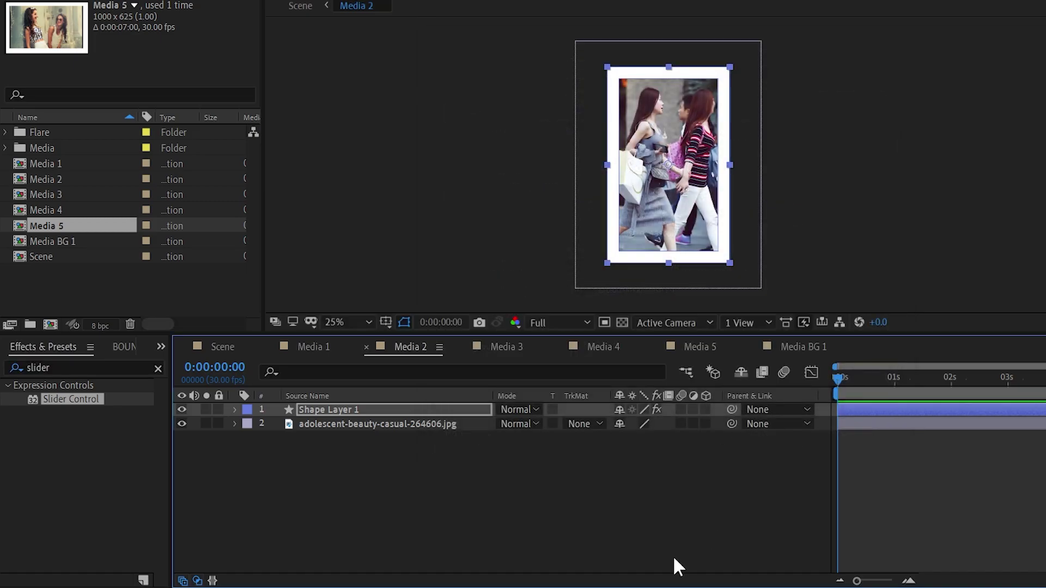
click(229, 347)
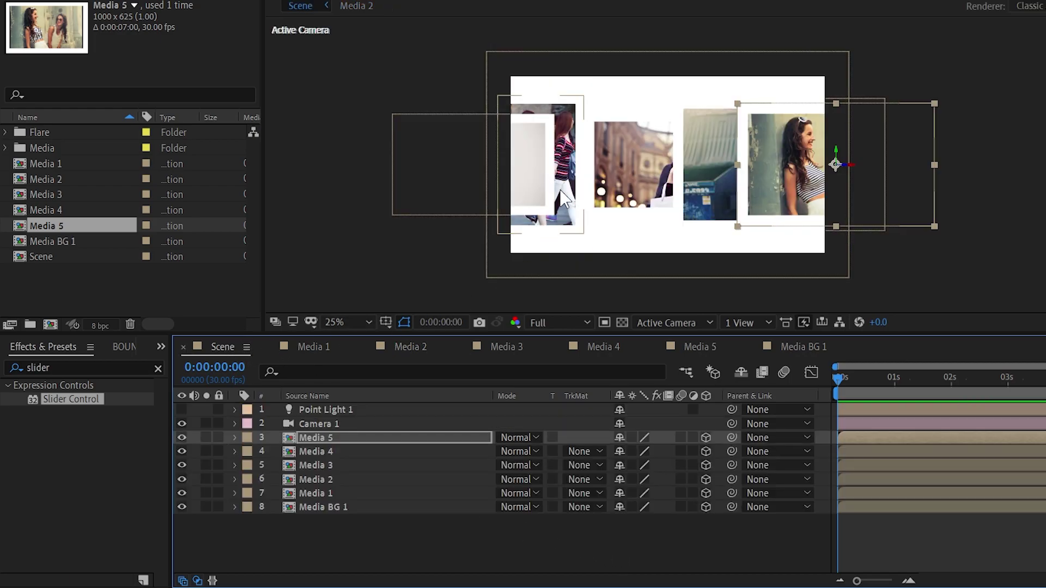
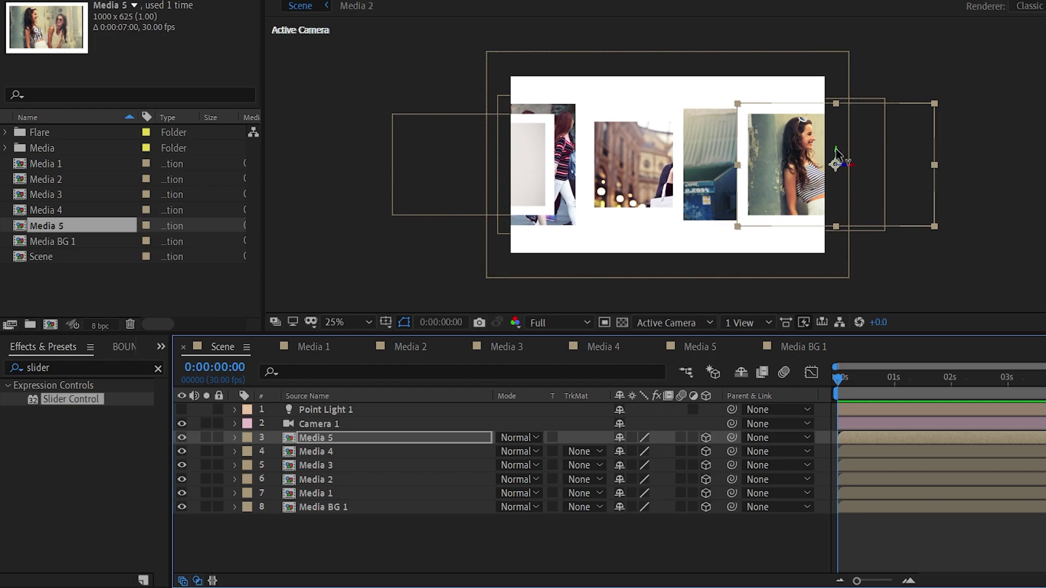
Step: Drag the Media 5 photo down below the frame's bottom edge, then nudge it slightly left
drag(839, 151, 841, 255)
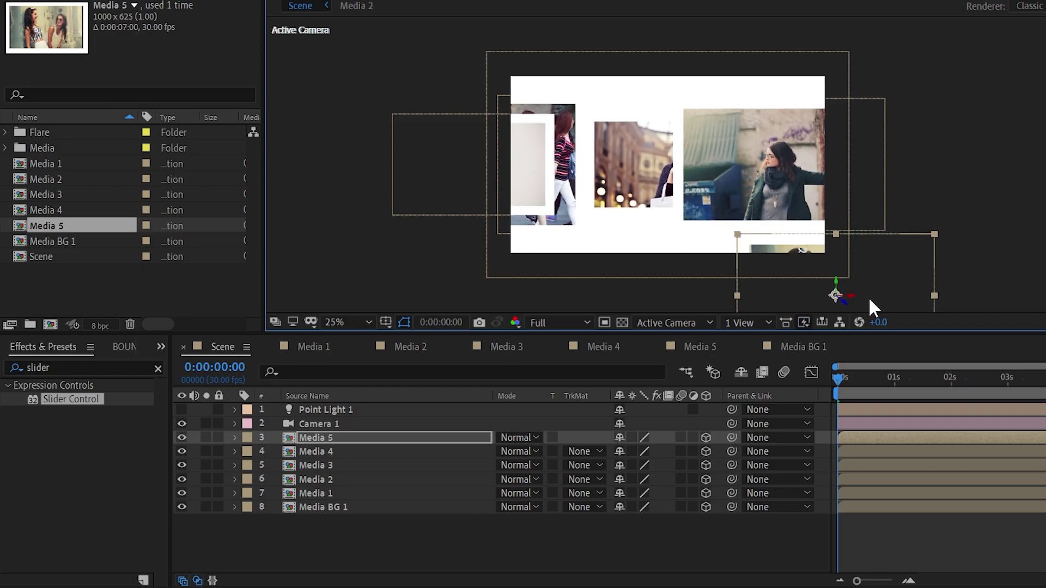
drag(858, 299, 845, 298)
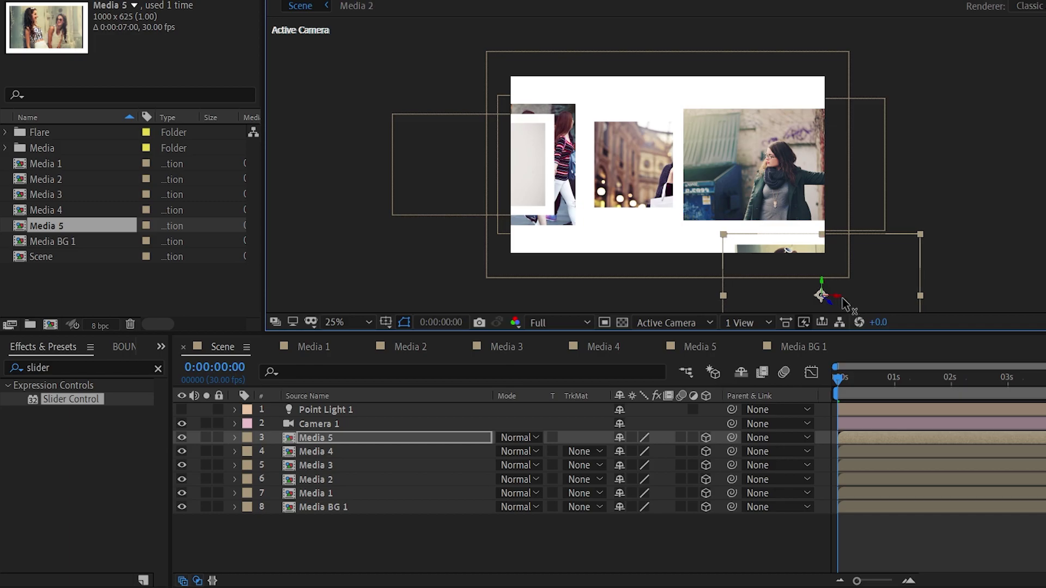
Step: Change Media BG 1's Accepts Shadows material option from Only to On
click(234, 506)
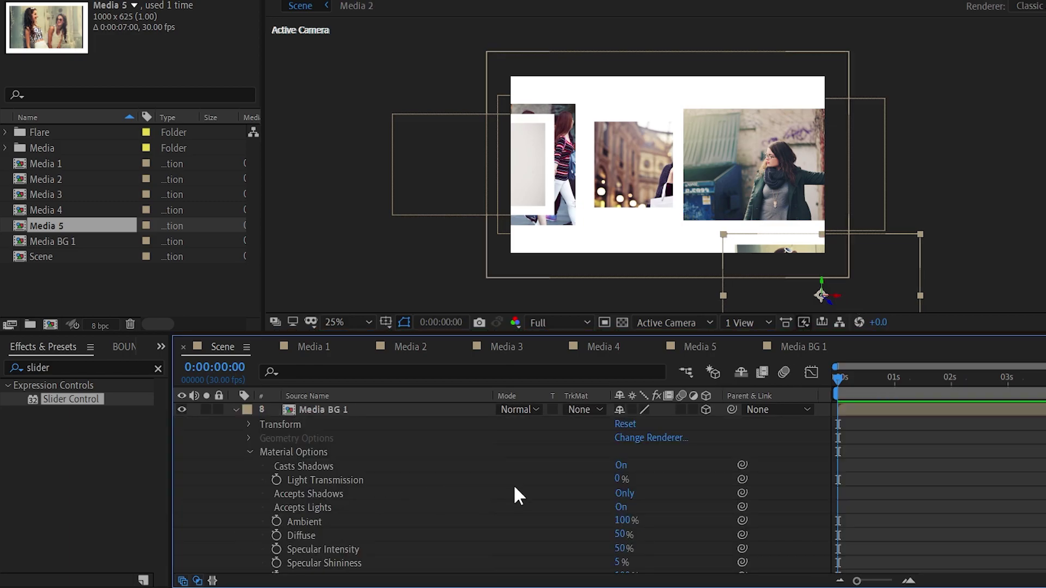
click(624, 493)
click(625, 494)
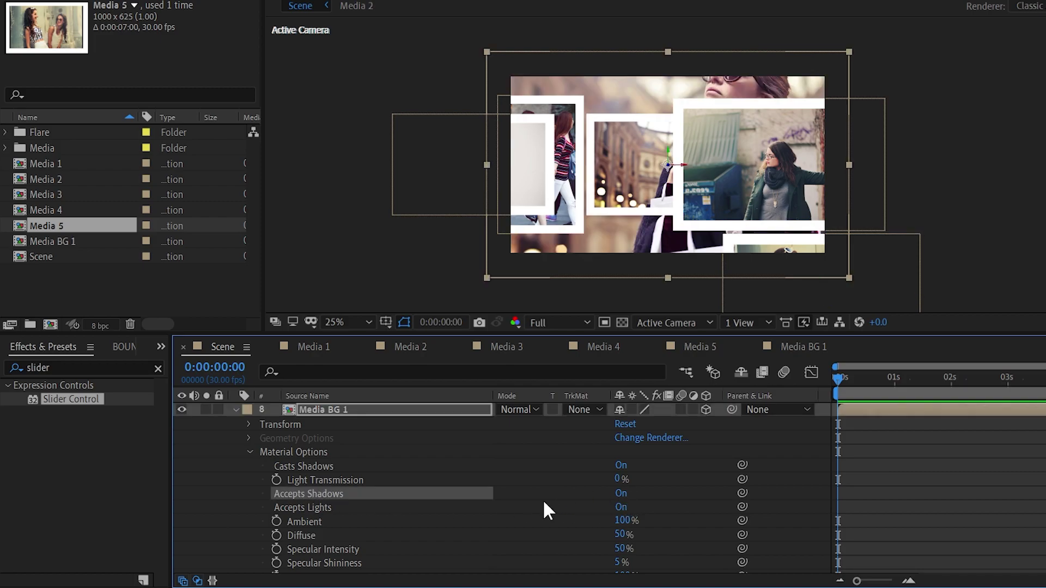
click(236, 410)
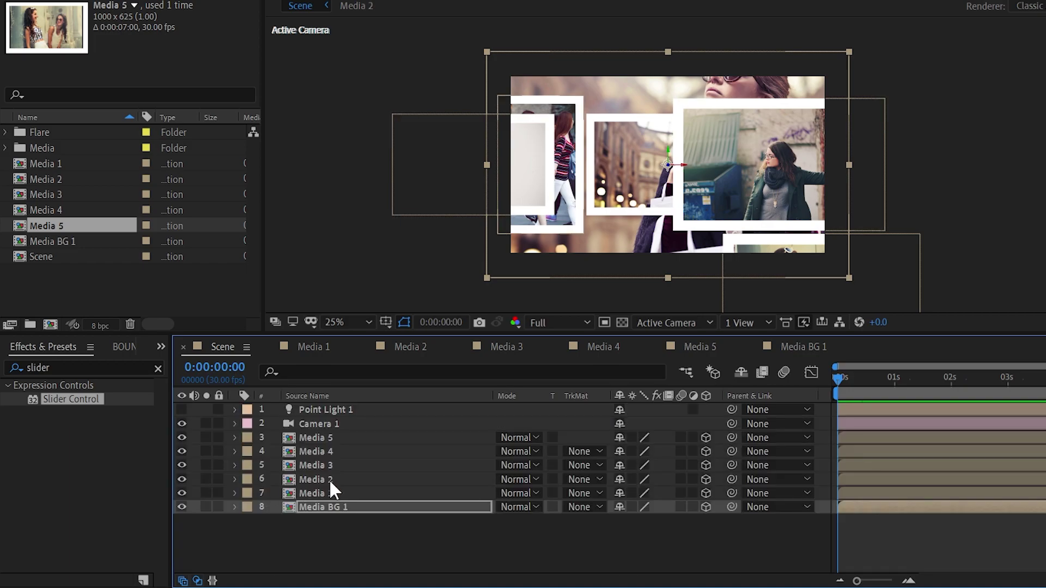
Step: Raise the Media 4 photo above the frame's top edge and shift it to the right
click(355, 436)
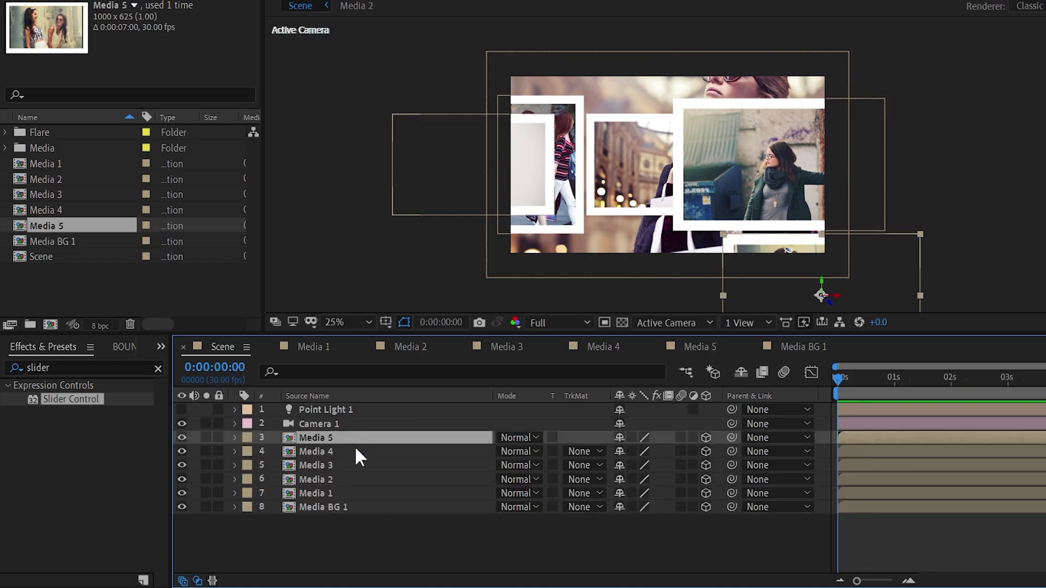
click(359, 451)
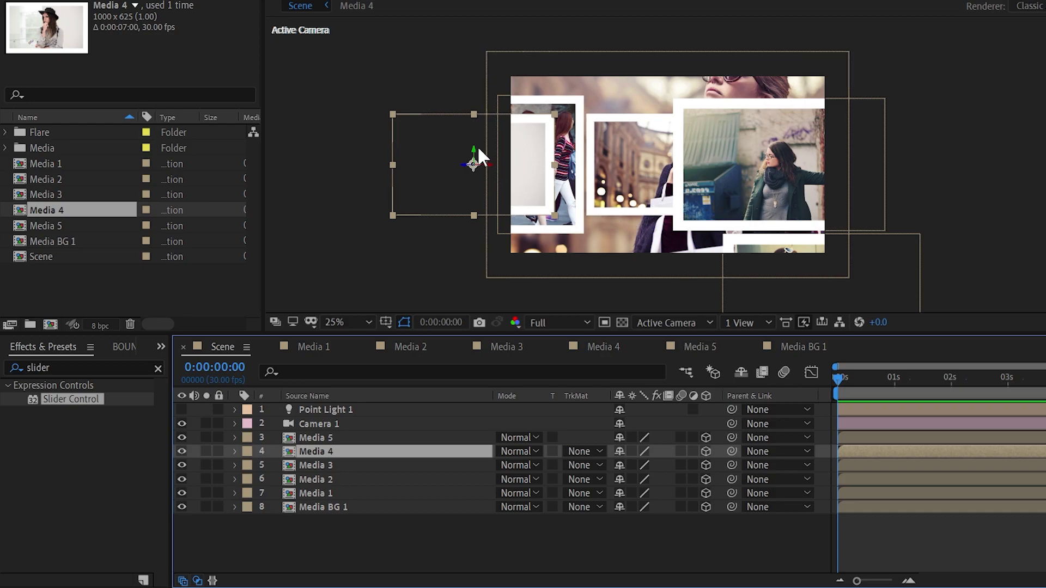
drag(474, 148, 508, 19)
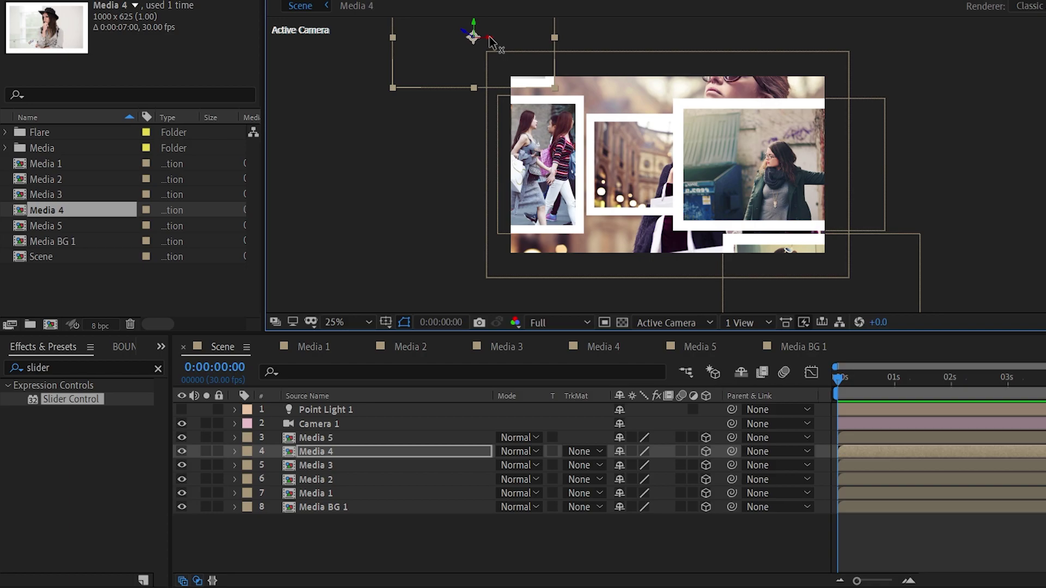
drag(495, 37, 556, 41)
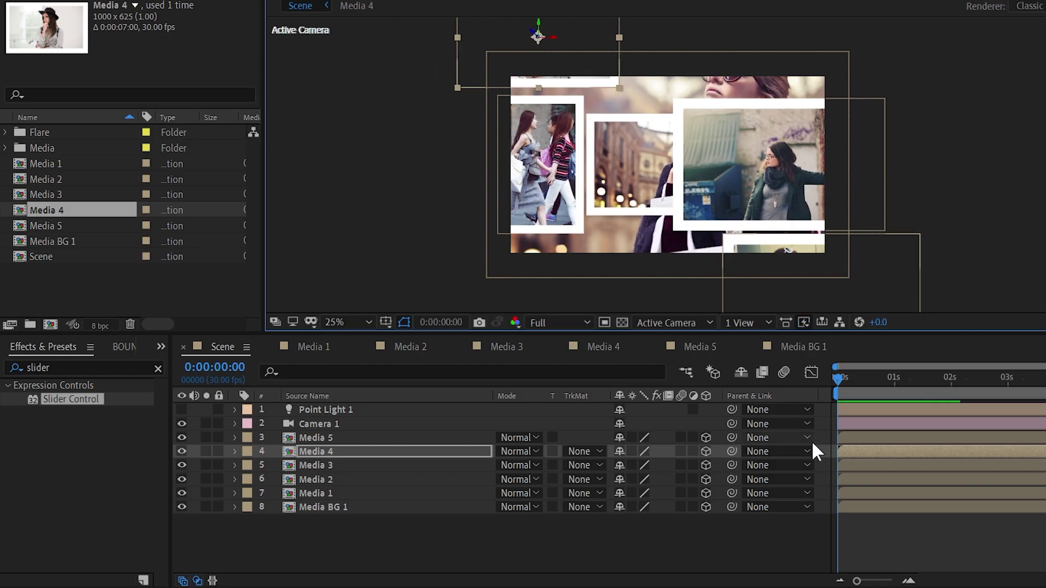
click(874, 123)
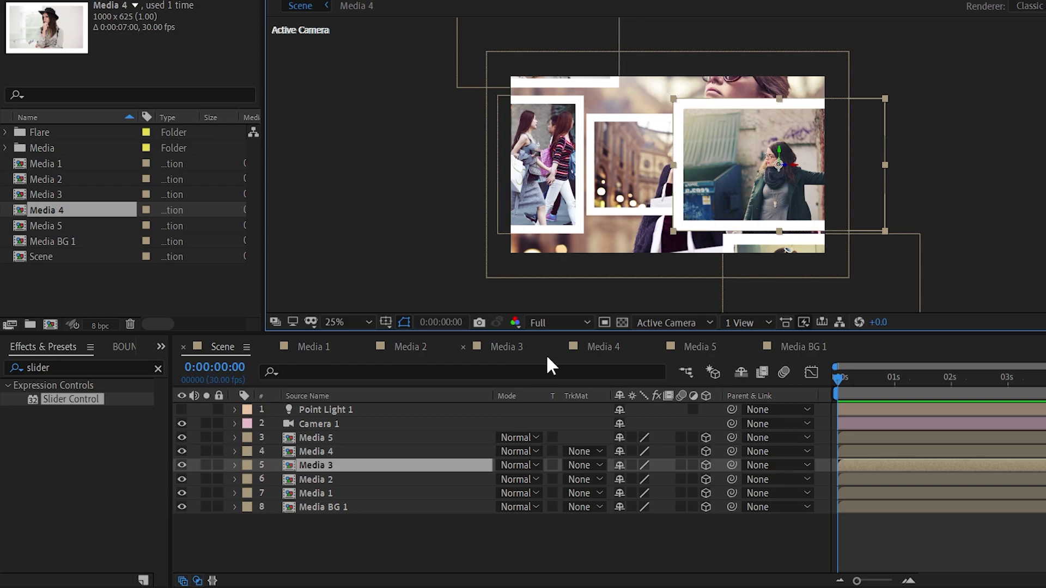
Step: Resize the Media 3 composition to 1200 x 750 and scale its photo down to fit
click(498, 340)
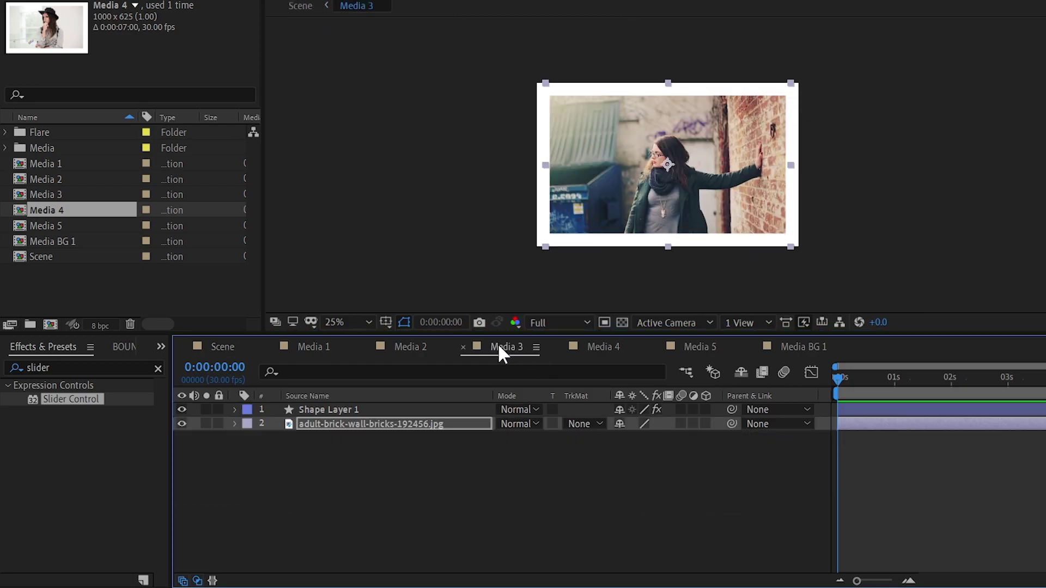
key(ctrl+k)
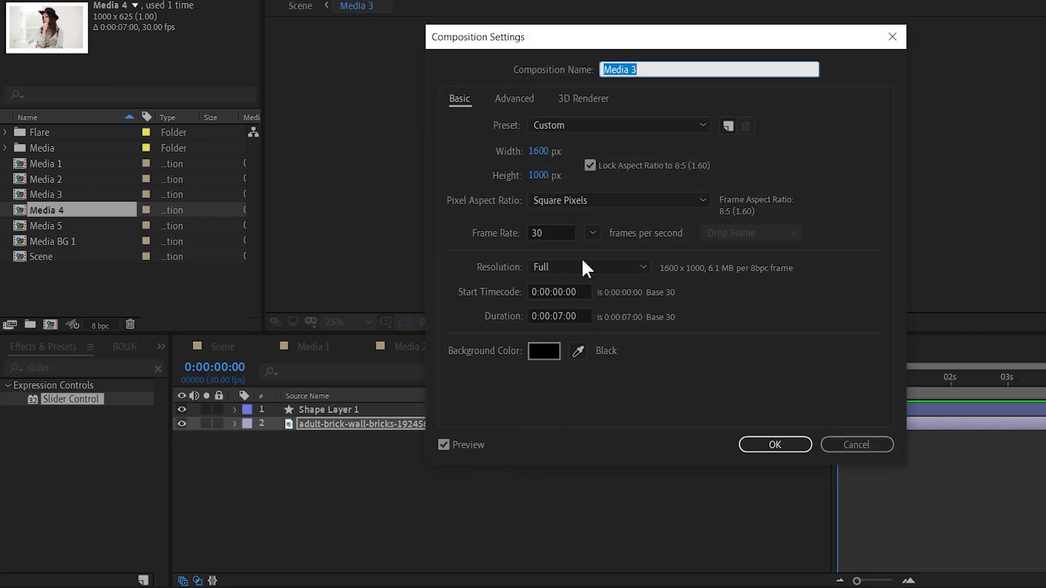
click(541, 152)
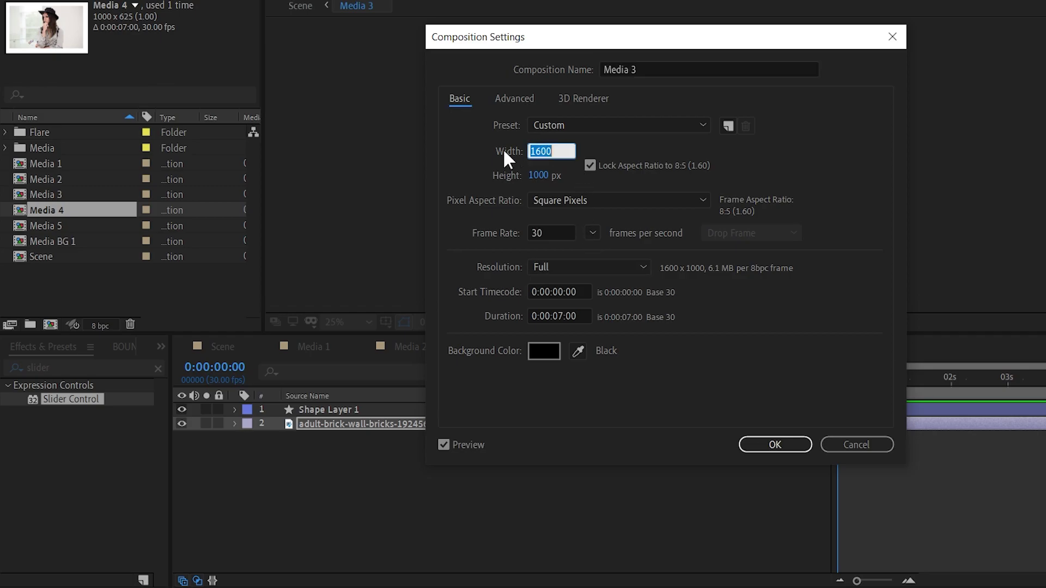
text(120)
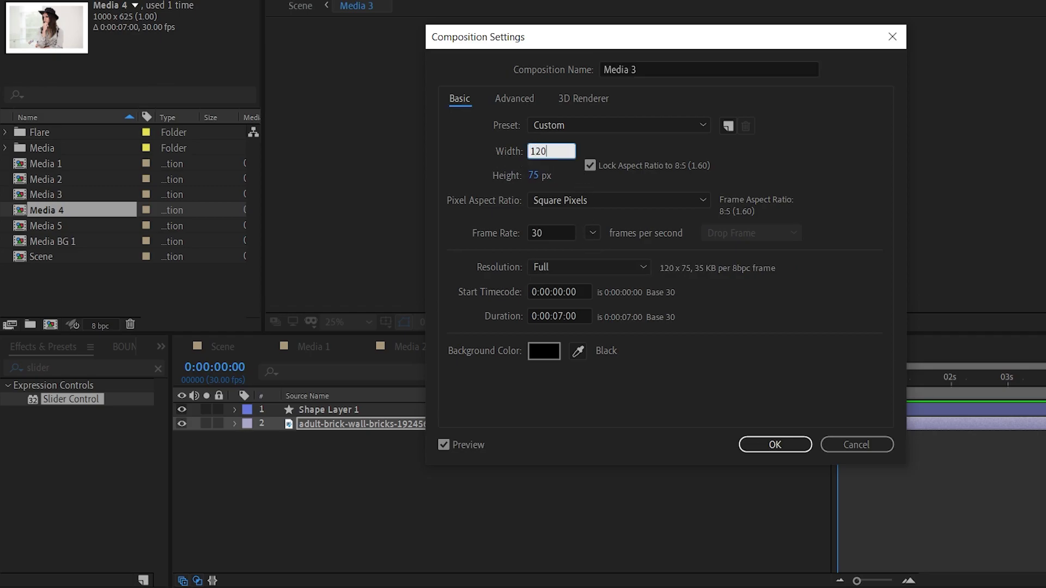
text(0)
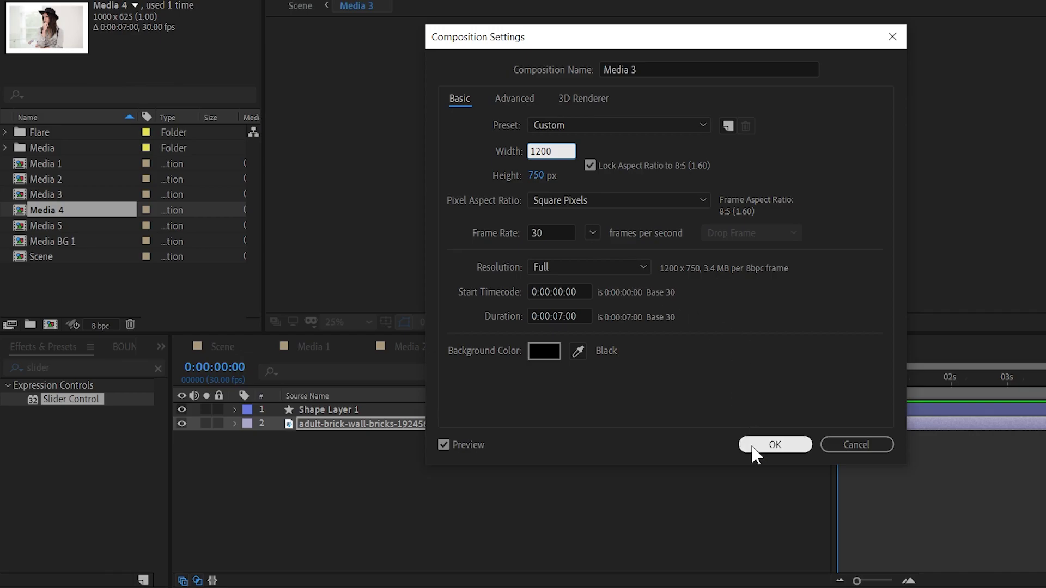
click(754, 448)
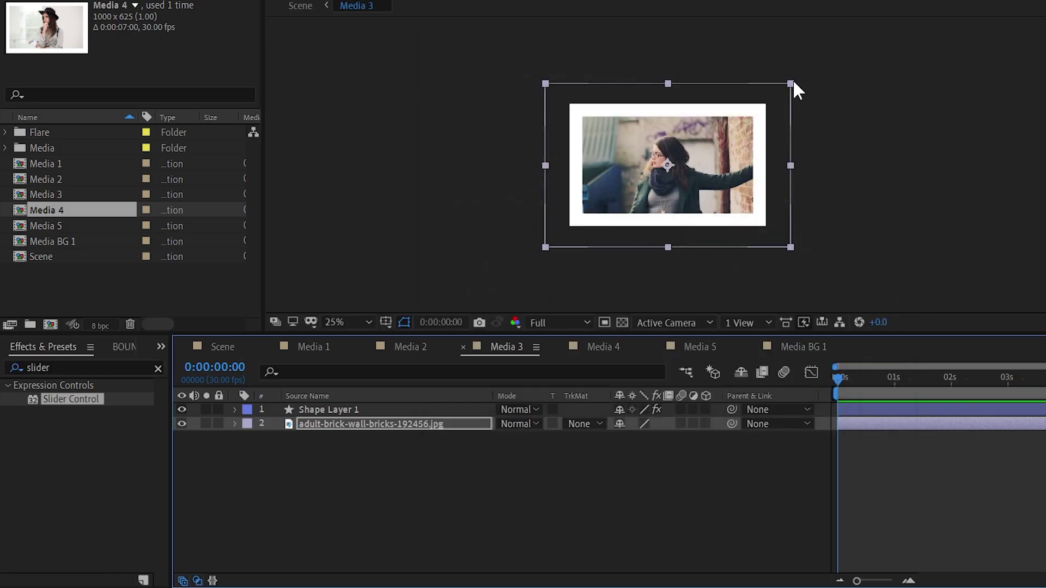
drag(791, 84, 769, 107)
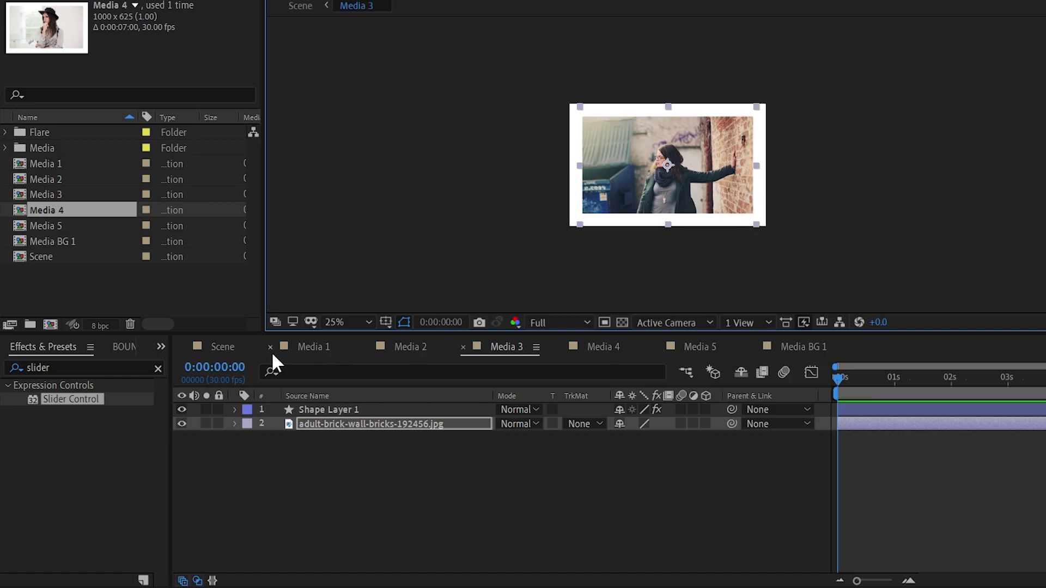
Step: Move the Media 3 photo up and to the right in the Scene composition
click(221, 348)
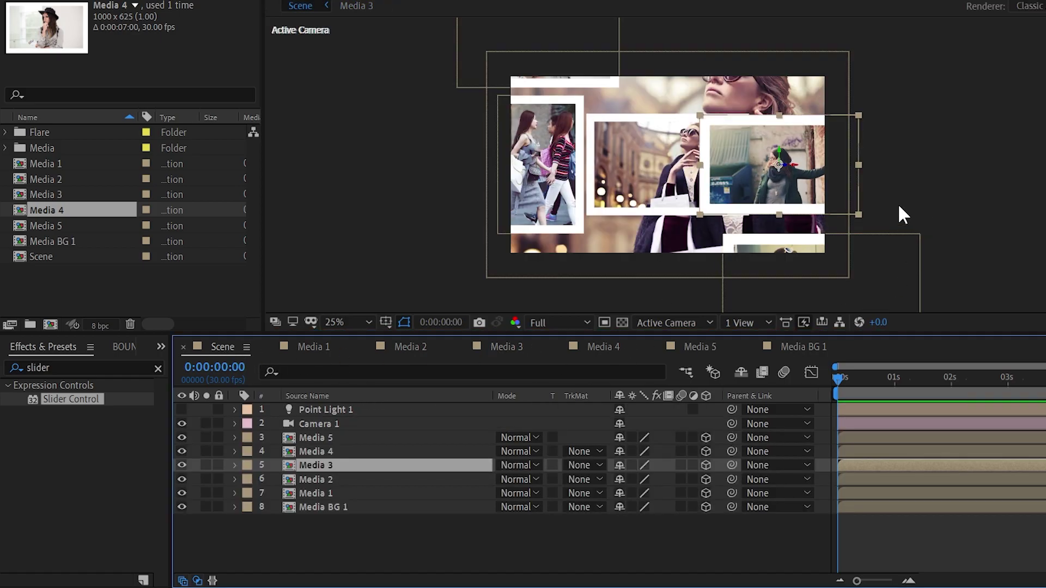
drag(798, 155, 800, 107)
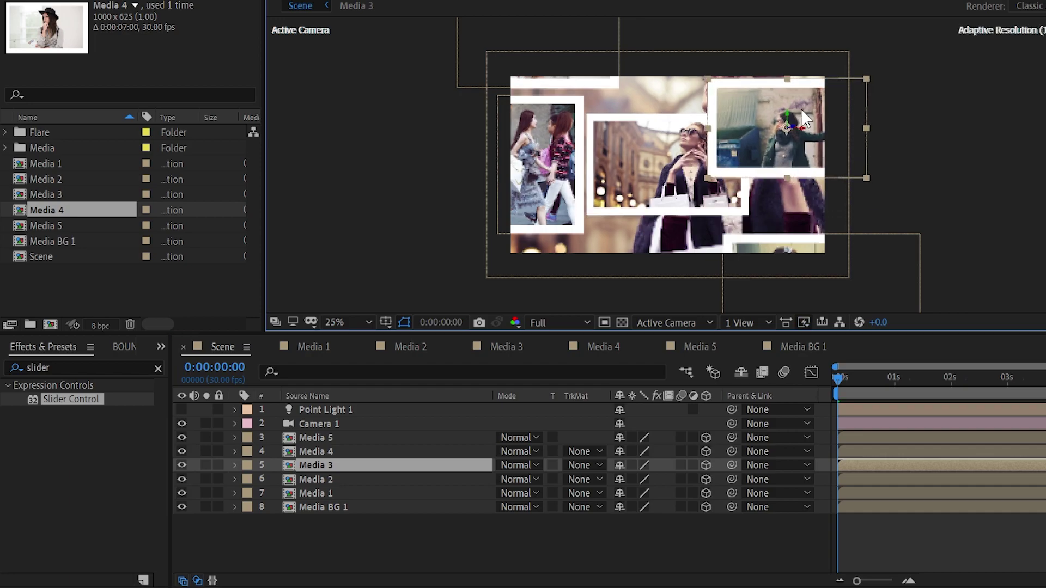
click(505, 343)
Step: Add a Slider Control set to 120 on Shape Layer 1, the white frame
click(324, 409)
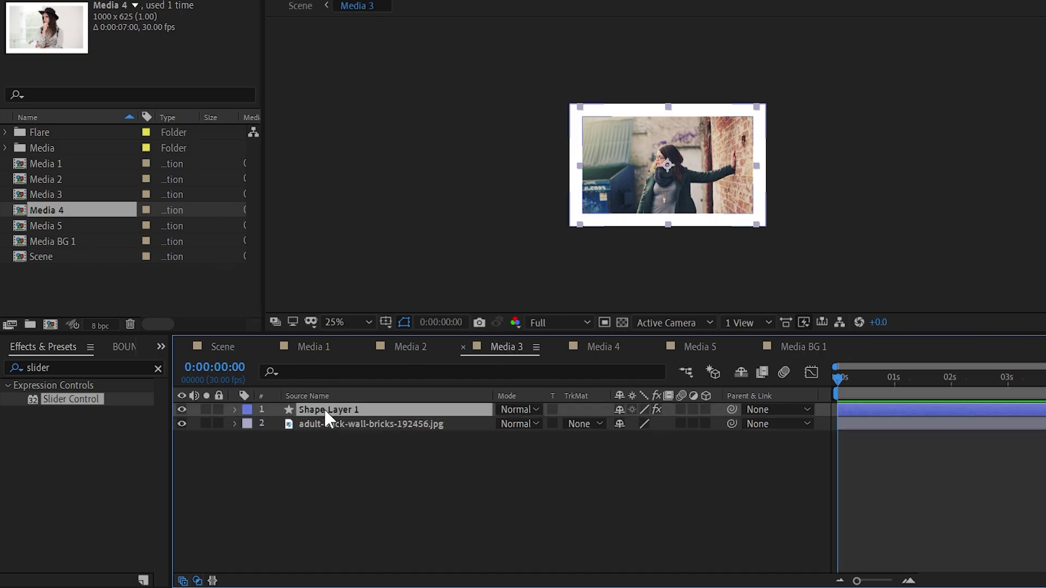
double_click(71, 399)
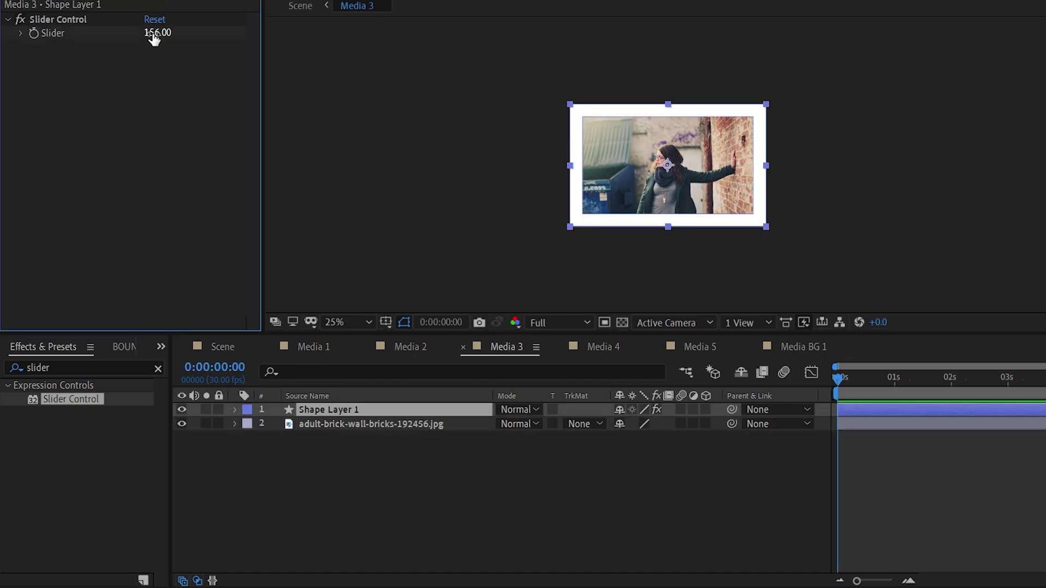
click(154, 34)
text(120)
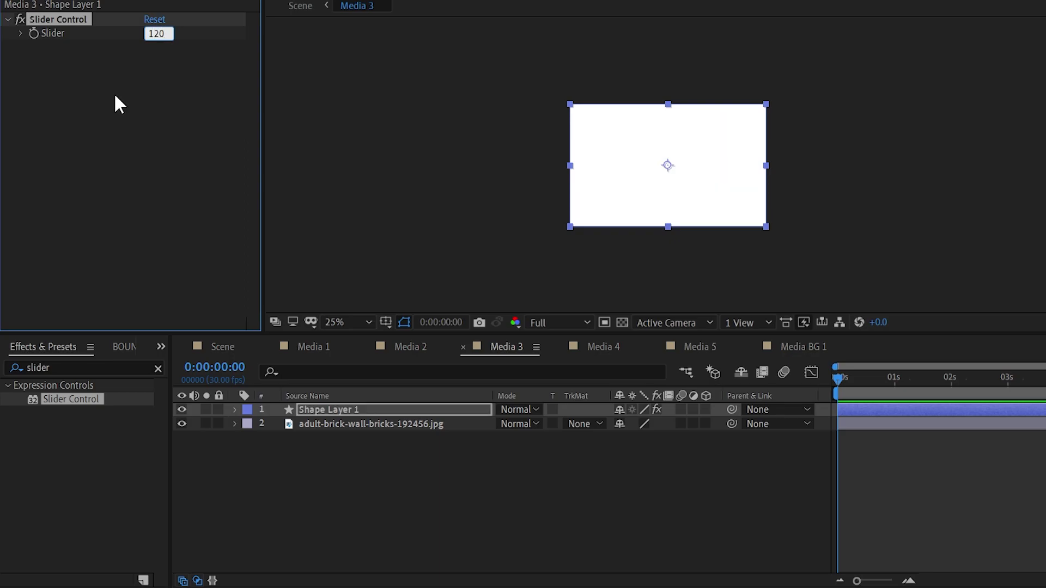
key(Return)
click(222, 347)
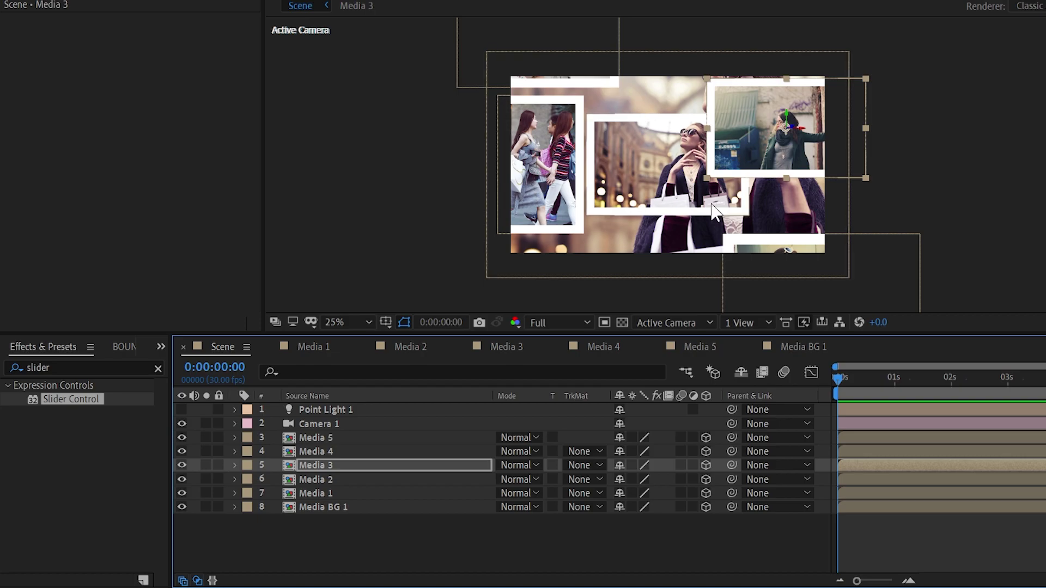
Step: Shift the Media 2 photo slightly right and move the Media 1 photo down and right
click(786, 270)
key(Return)
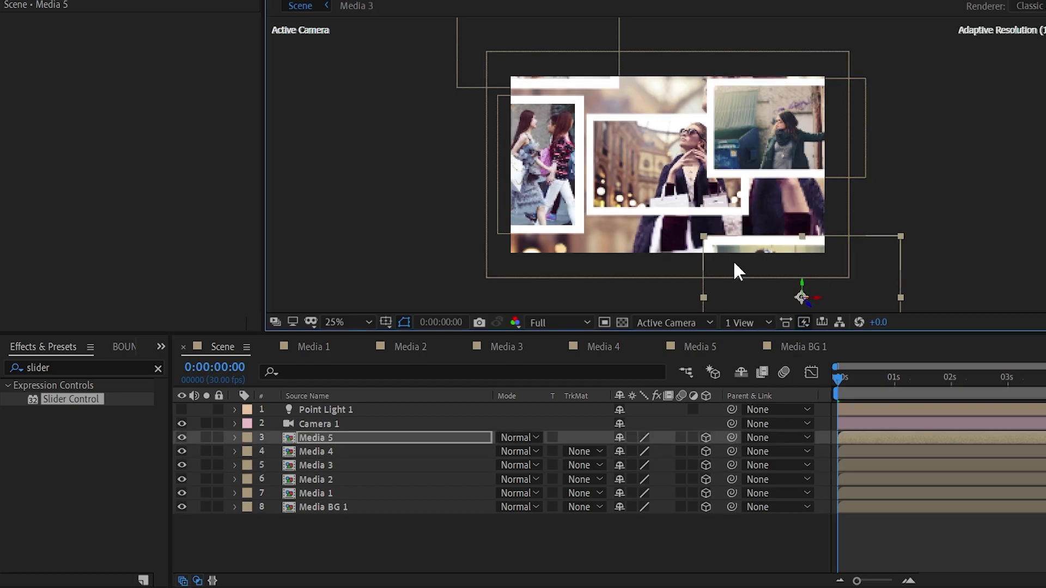
click(540, 148)
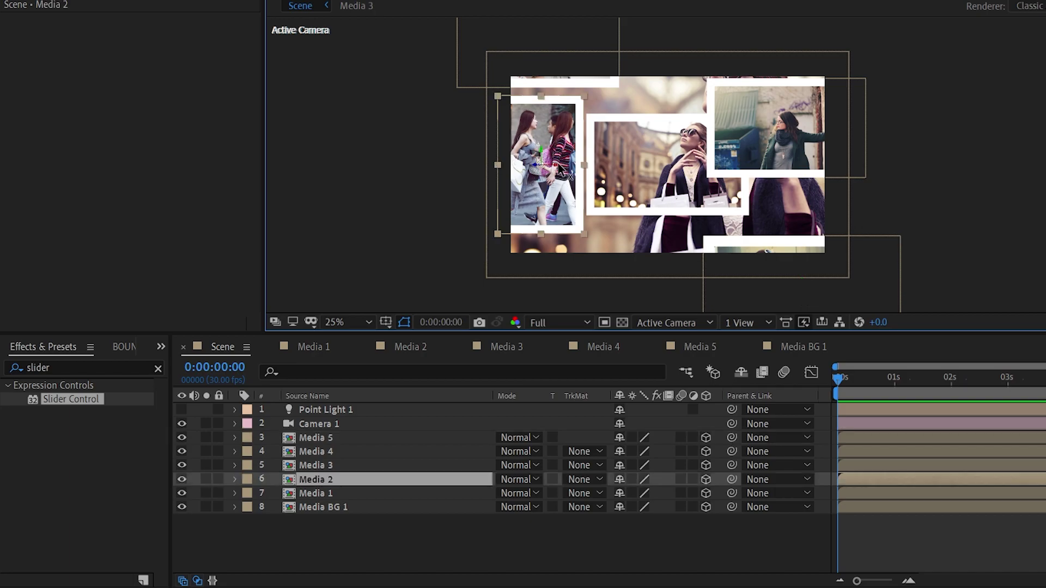
drag(560, 168, 589, 177)
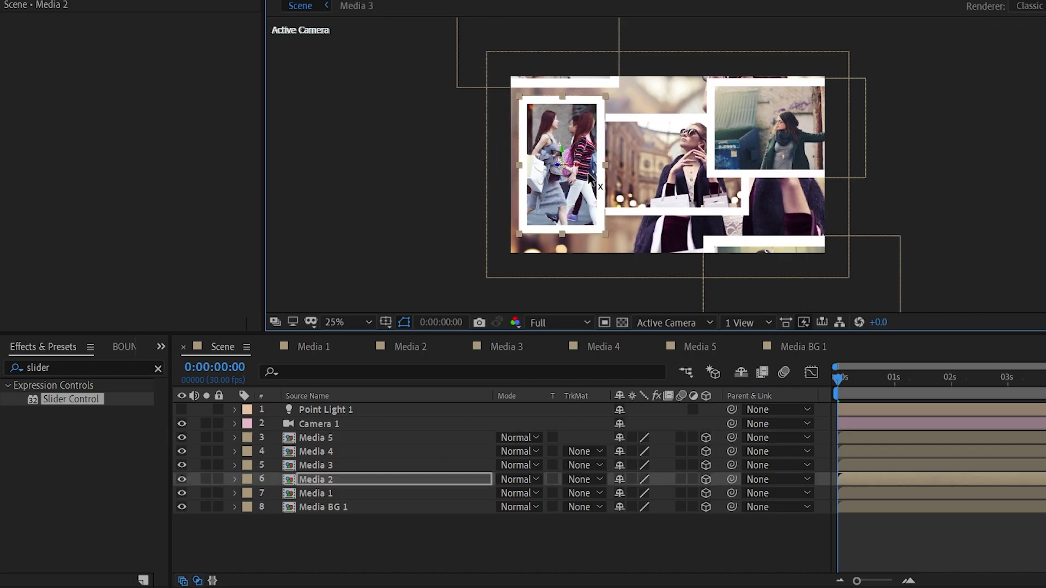
click(659, 172)
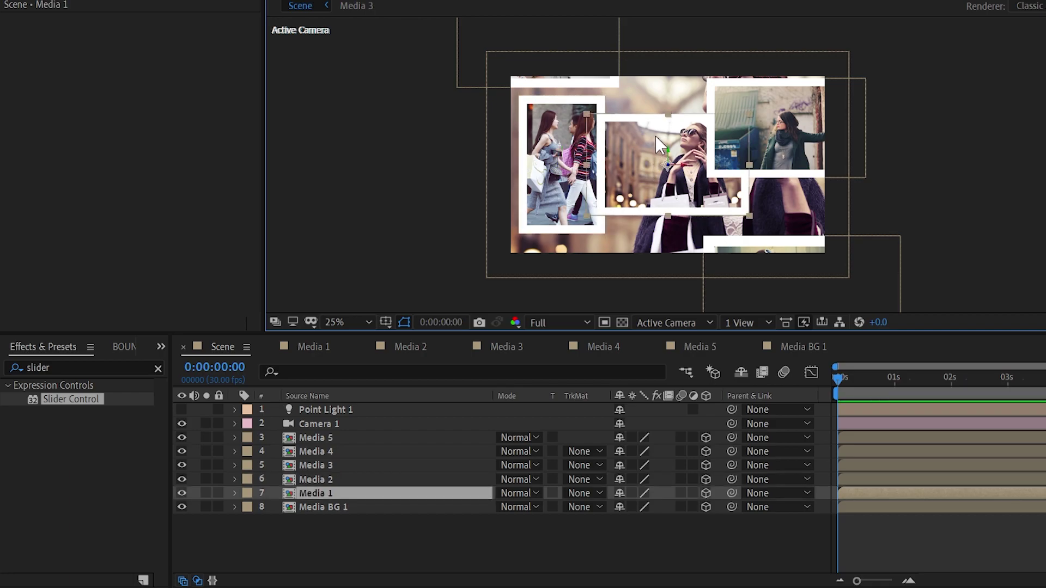
drag(652, 145, 661, 148)
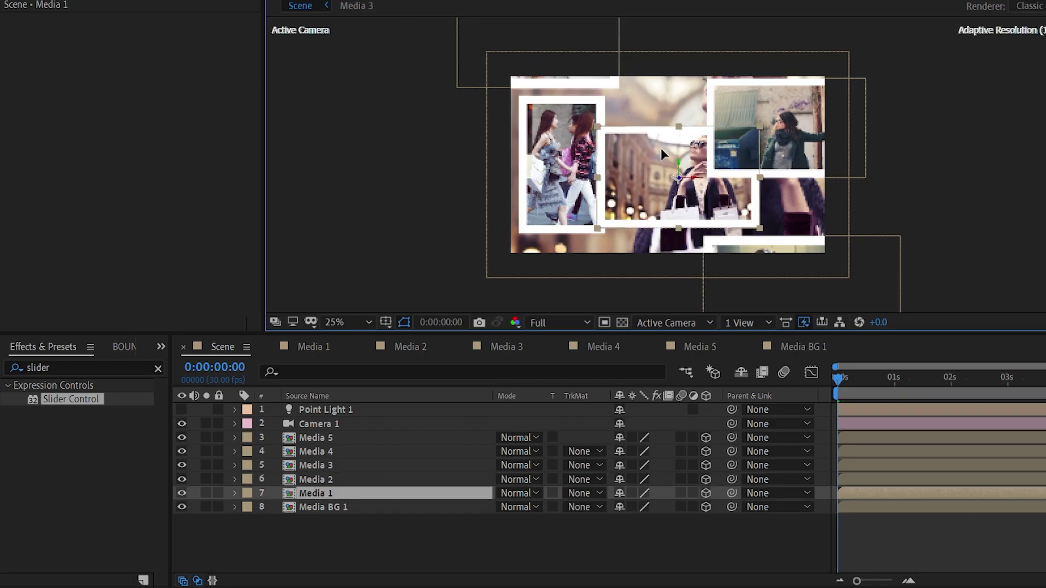
key(Return)
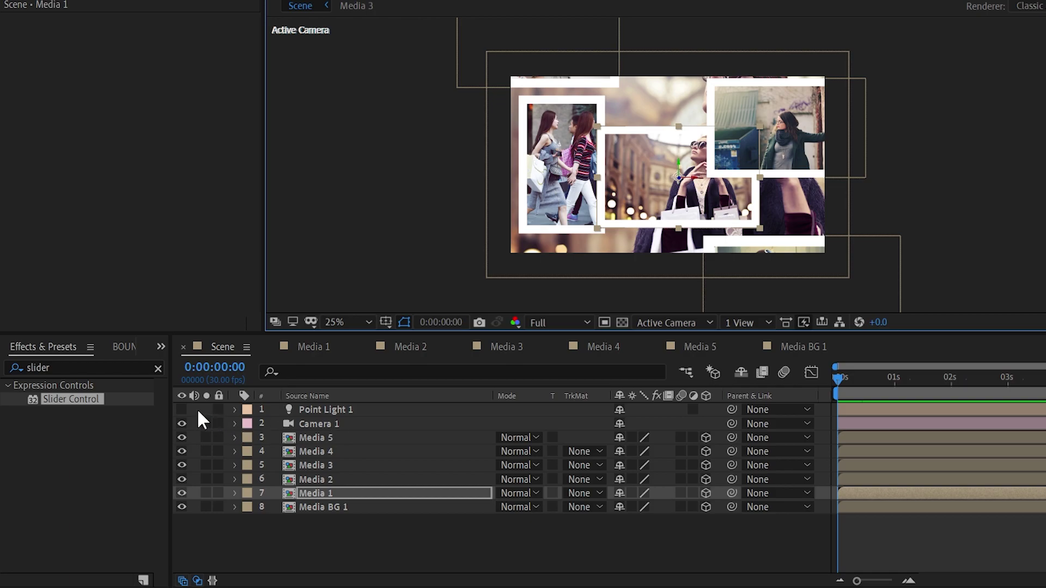
Step: Preview the collage with Point Light 1 on, fit the view up to 100%, then turn the light off
click(181, 410)
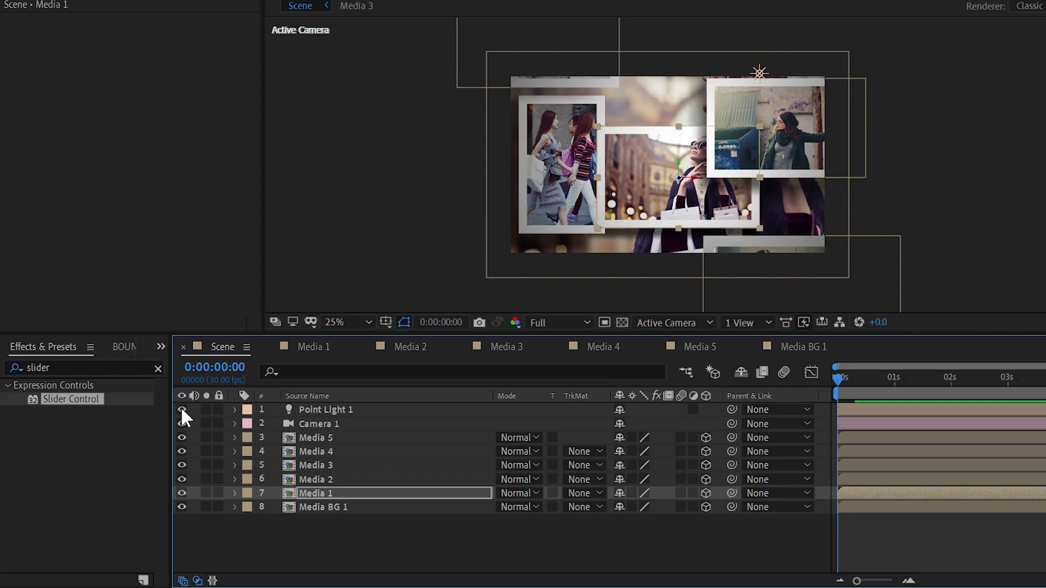
click(364, 321)
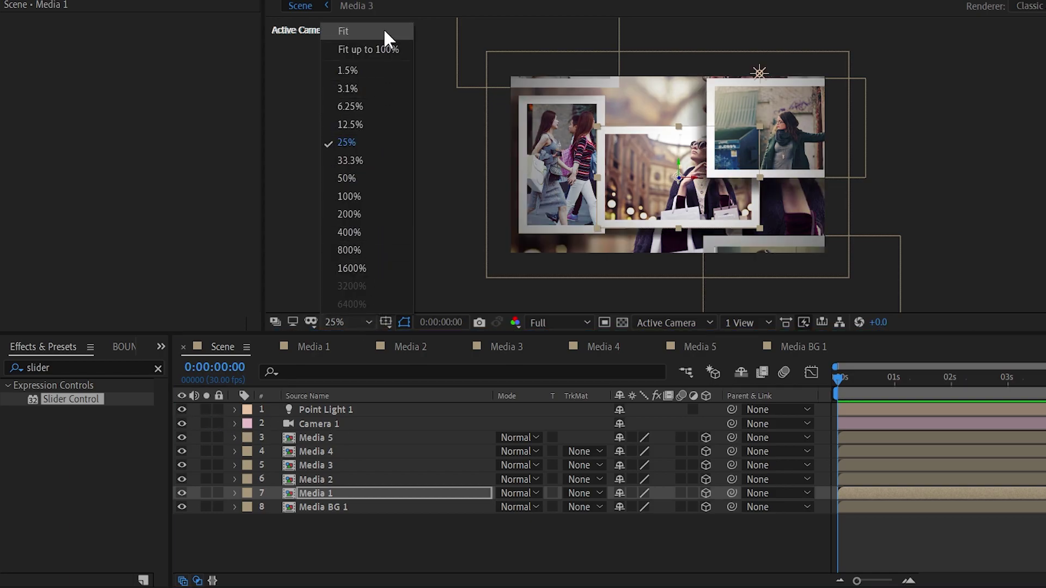
click(373, 53)
click(367, 68)
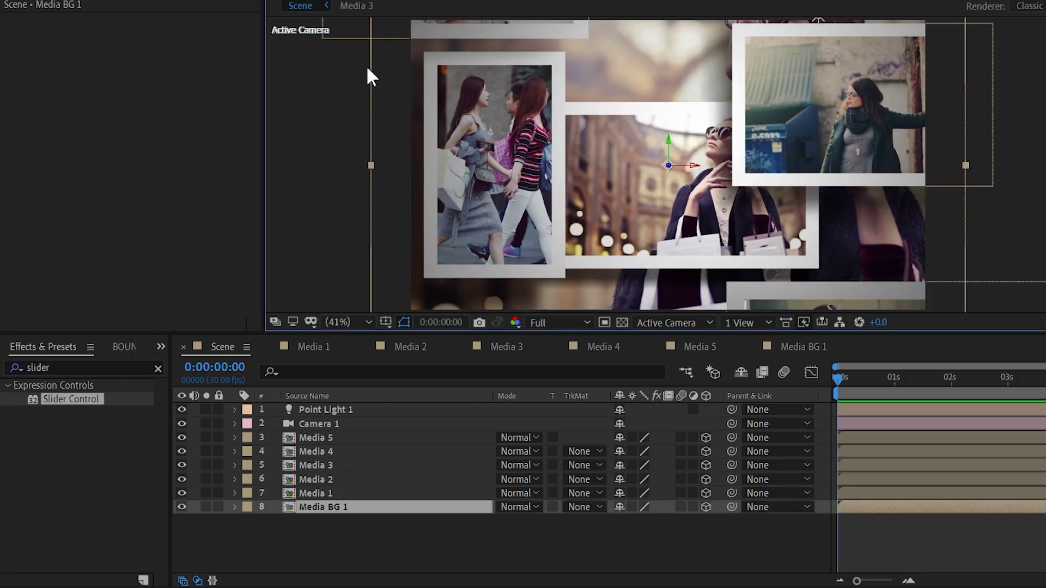
click(515, 553)
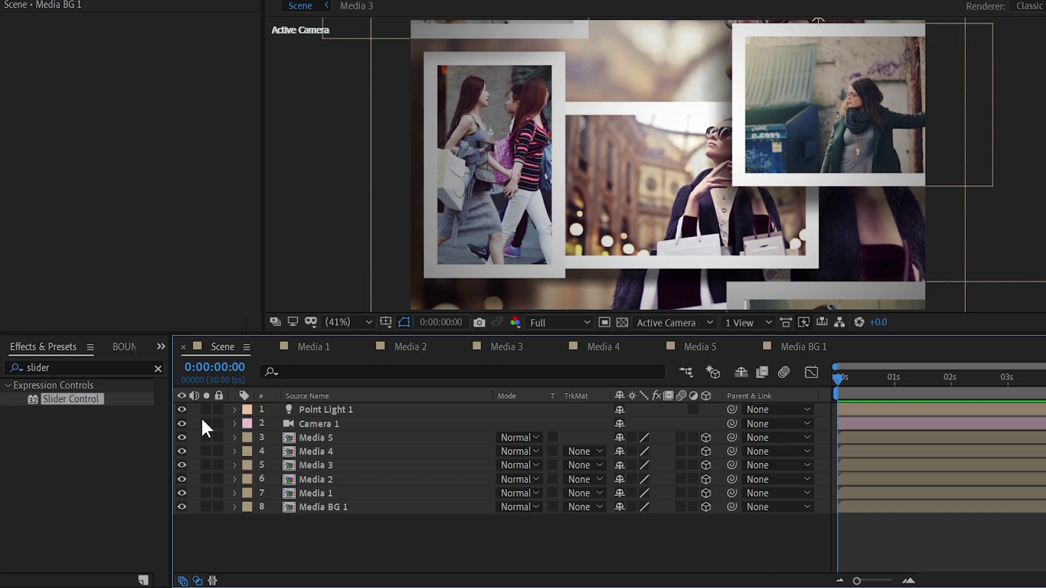
click(182, 410)
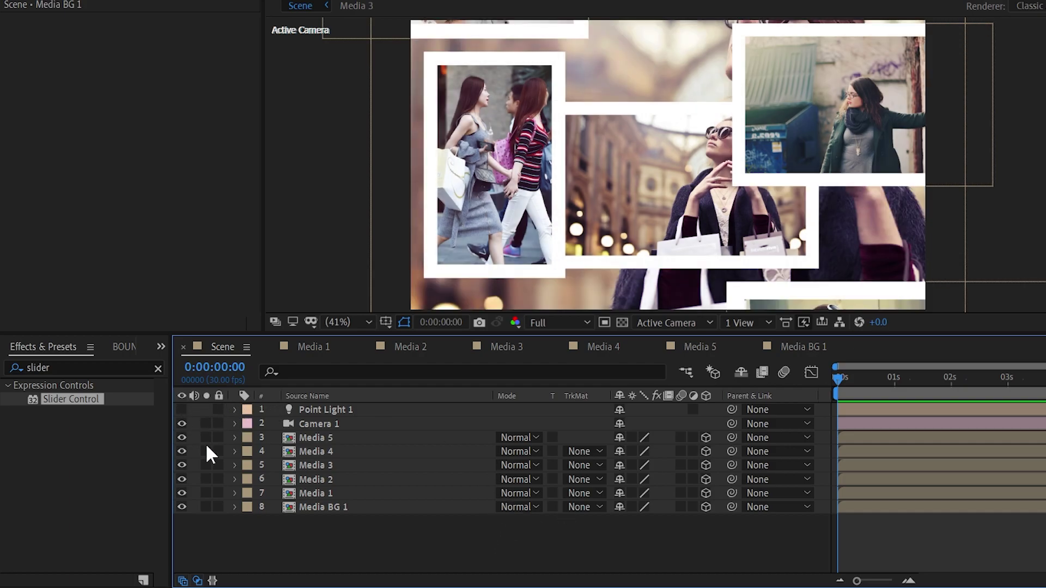
Step: Apply Fast Box Blur to the Media BG 1 layer with a blur radius of 12
click(377, 508)
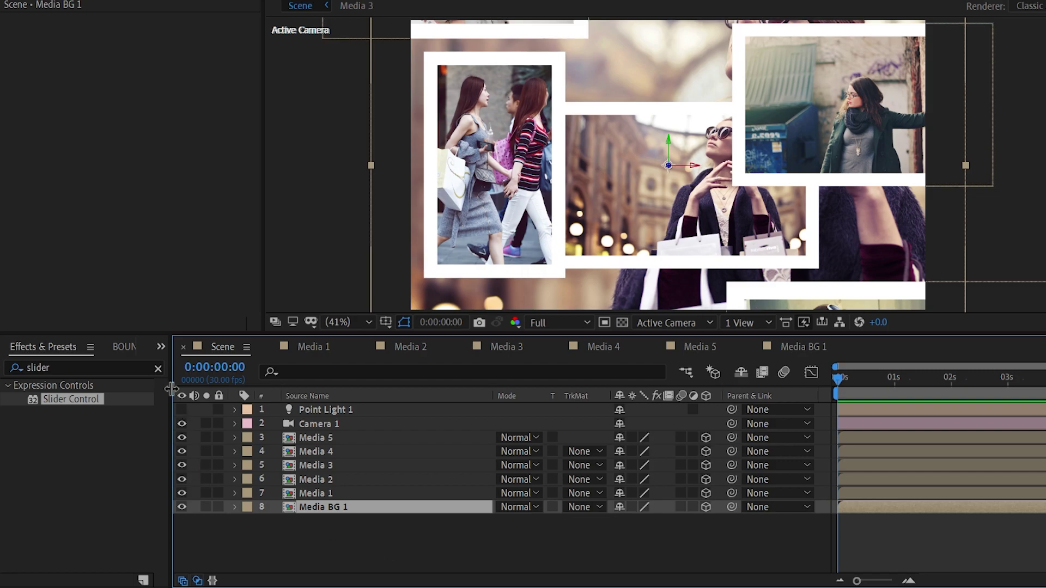
click(158, 369)
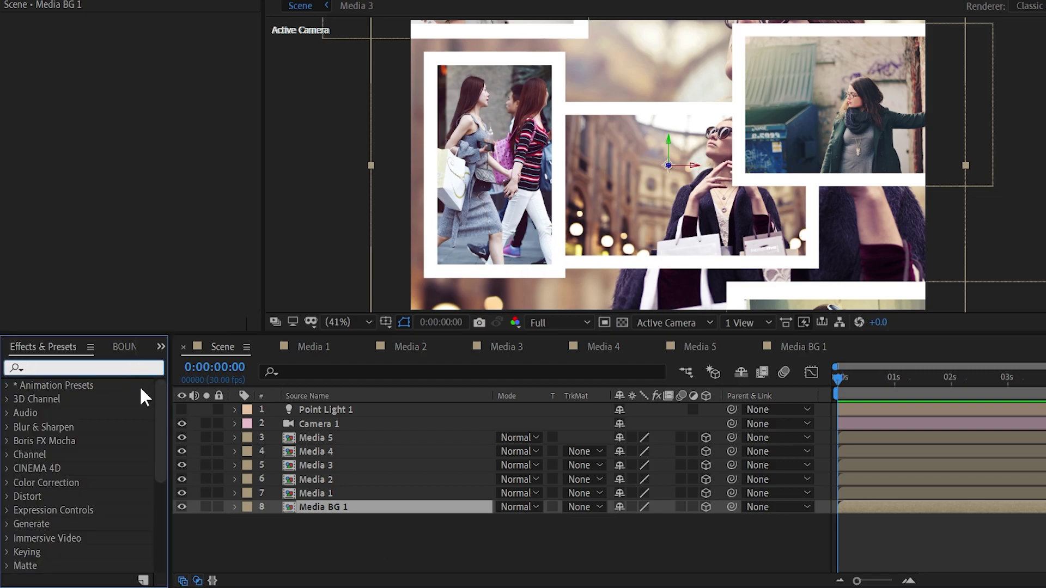
text(blur)
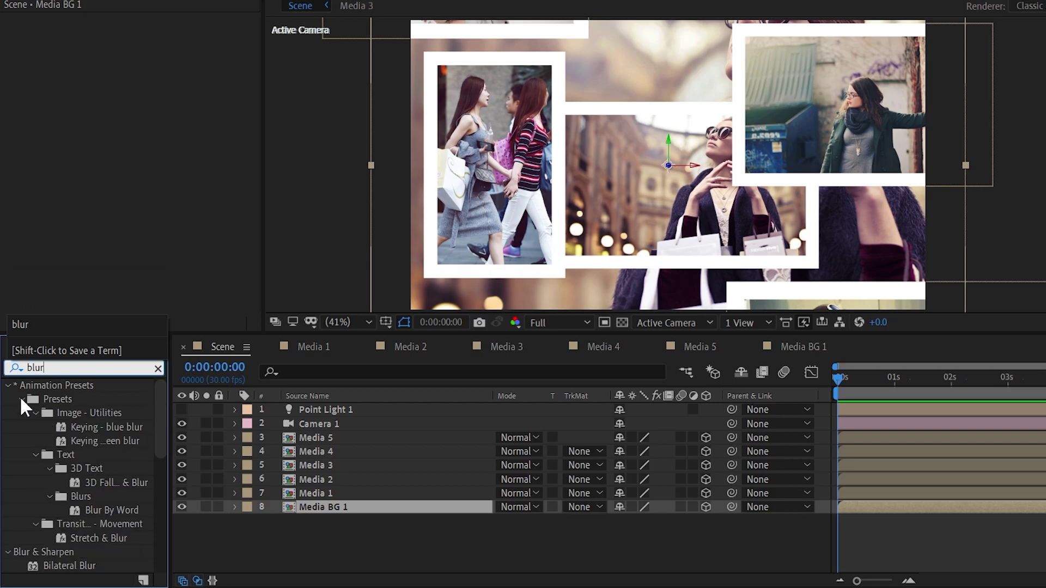
click(7, 385)
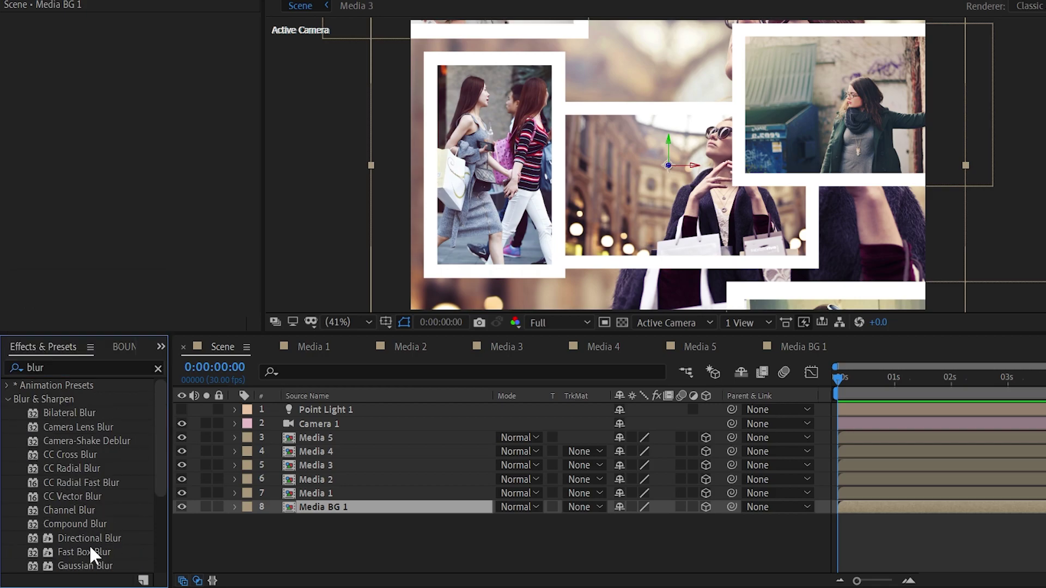
click(78, 553)
drag(74, 552, 352, 515)
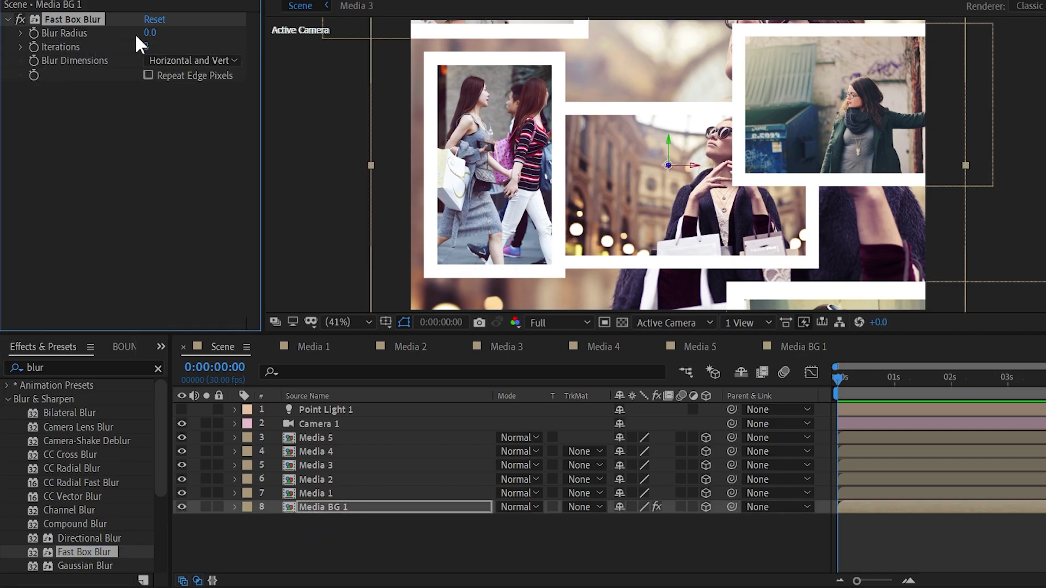
click(149, 34)
text(12)
key(Return)
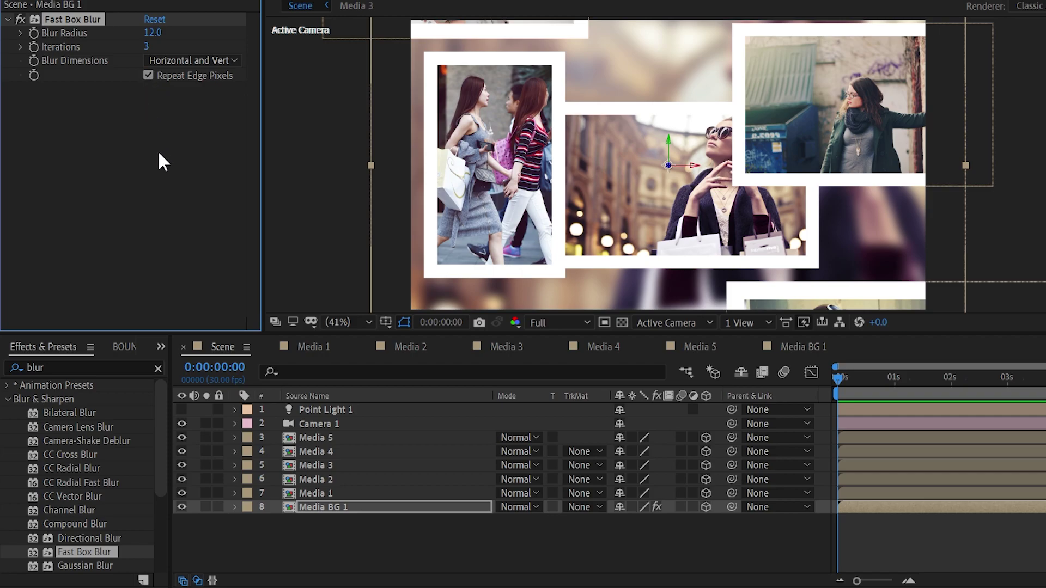
Step: Apply the Tint effect to the Media BG 1 layer
click(158, 368)
click(133, 368)
text(t)
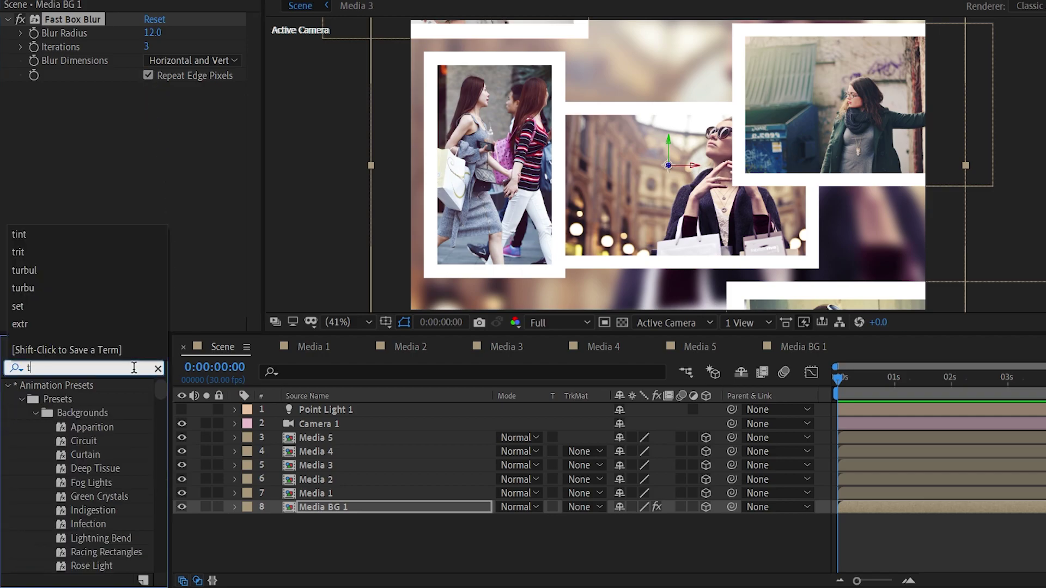
text(int)
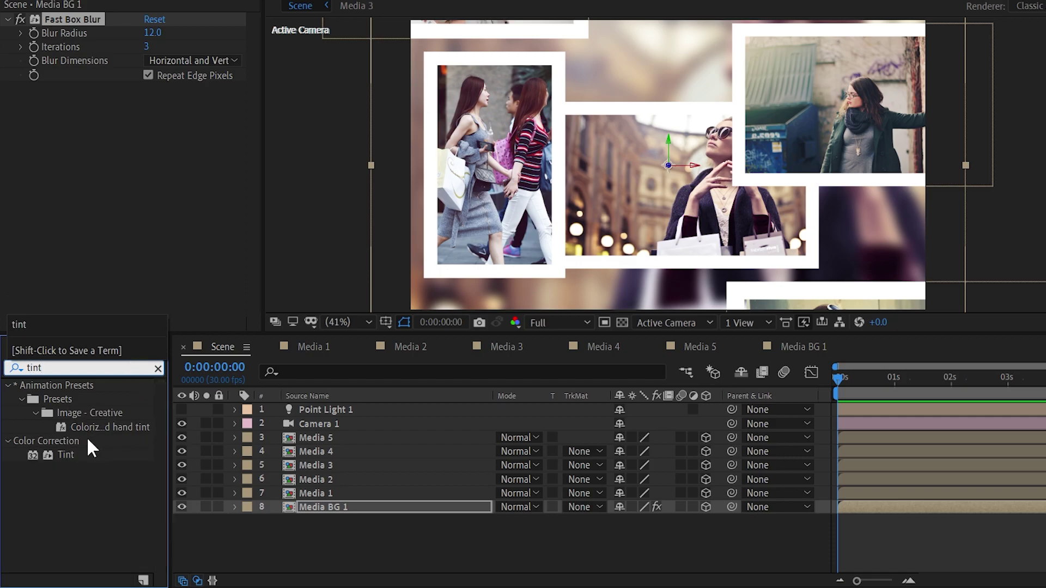
drag(64, 453, 367, 508)
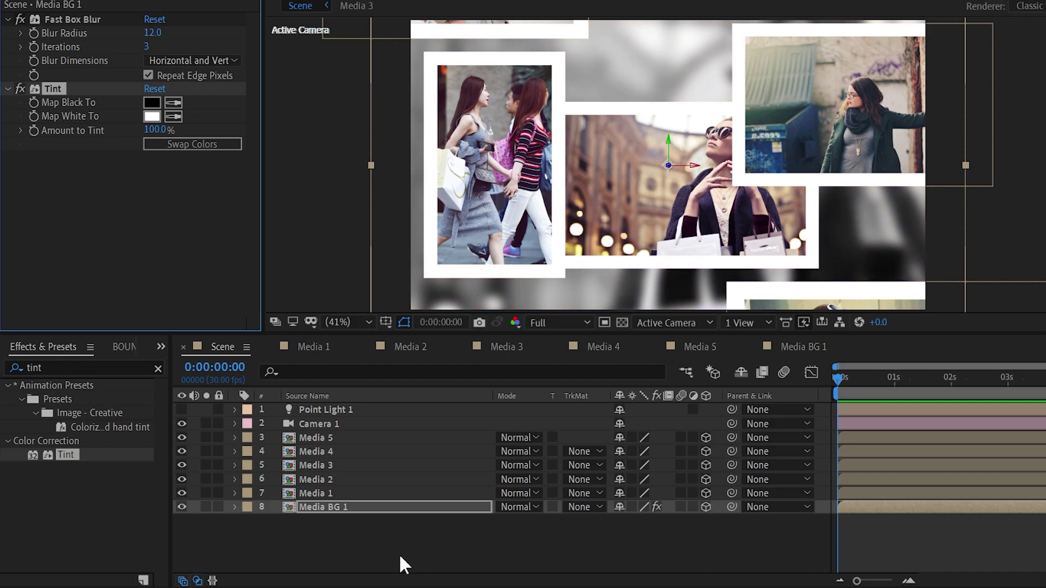
Step: Set the Tint's Map White To colour to beige B7A89E
click(152, 117)
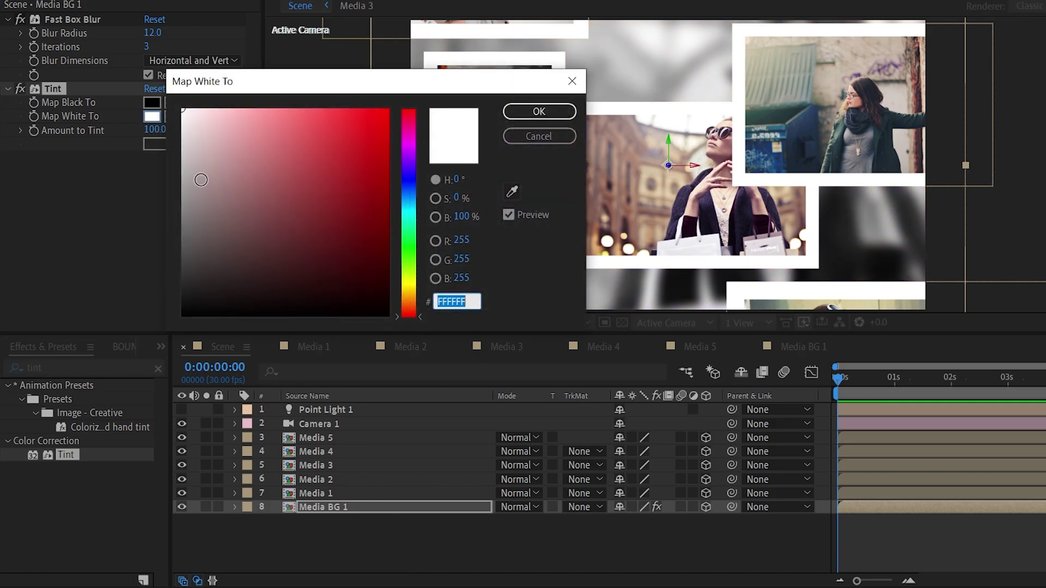
click(408, 303)
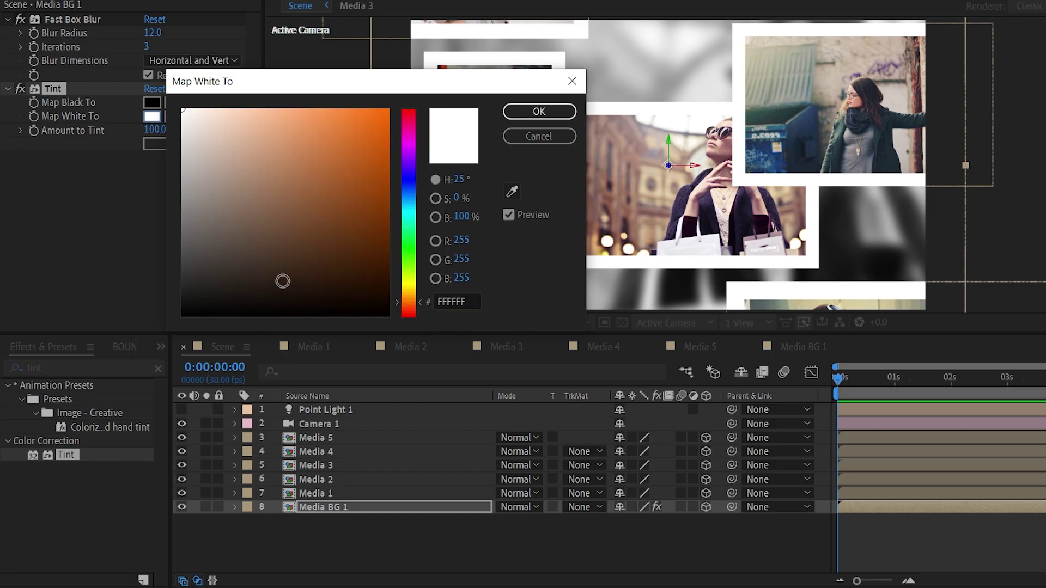
click(282, 281)
drag(282, 281, 200, 147)
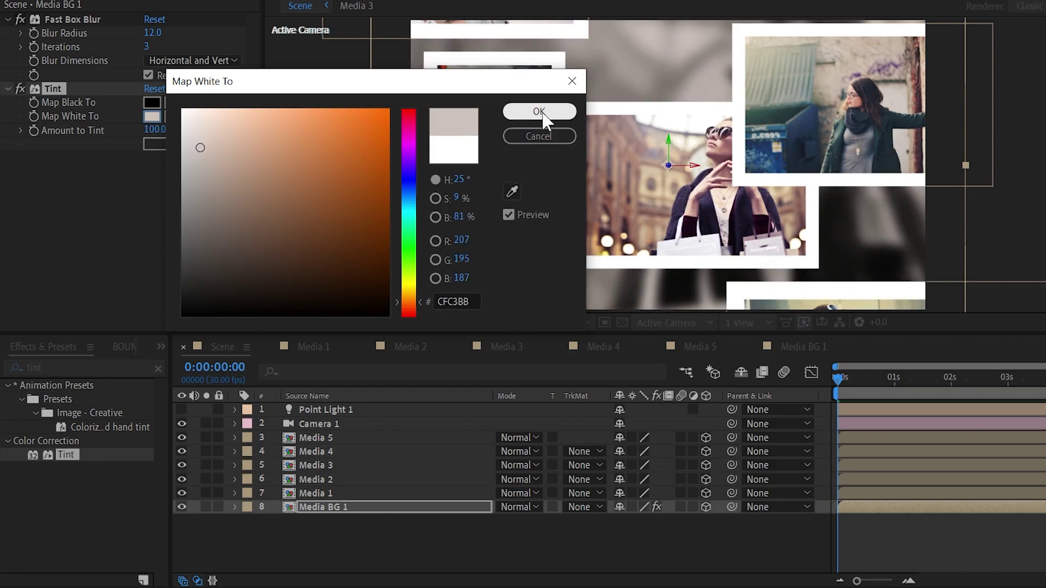
click(208, 166)
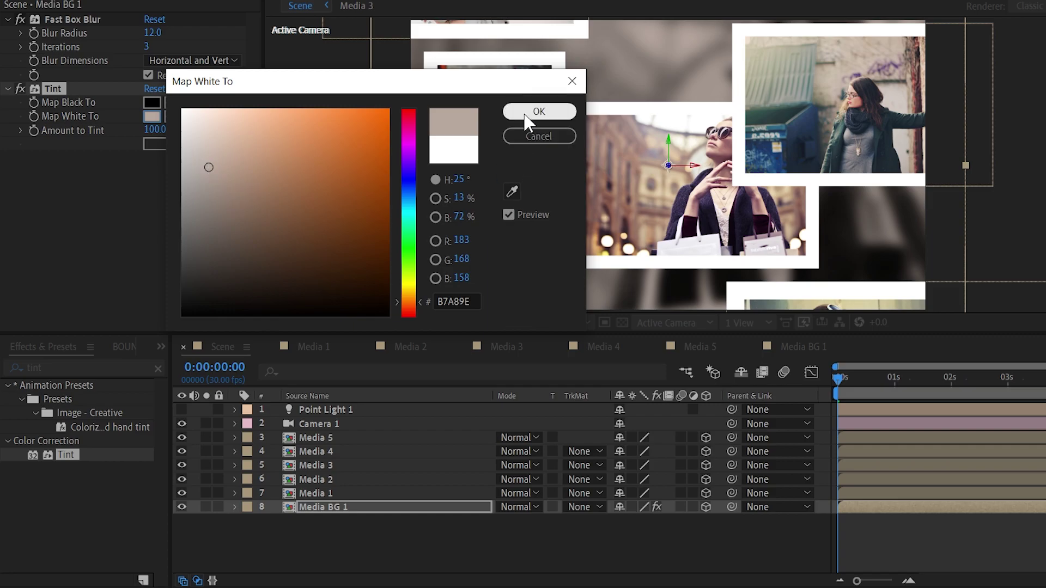
click(567, 111)
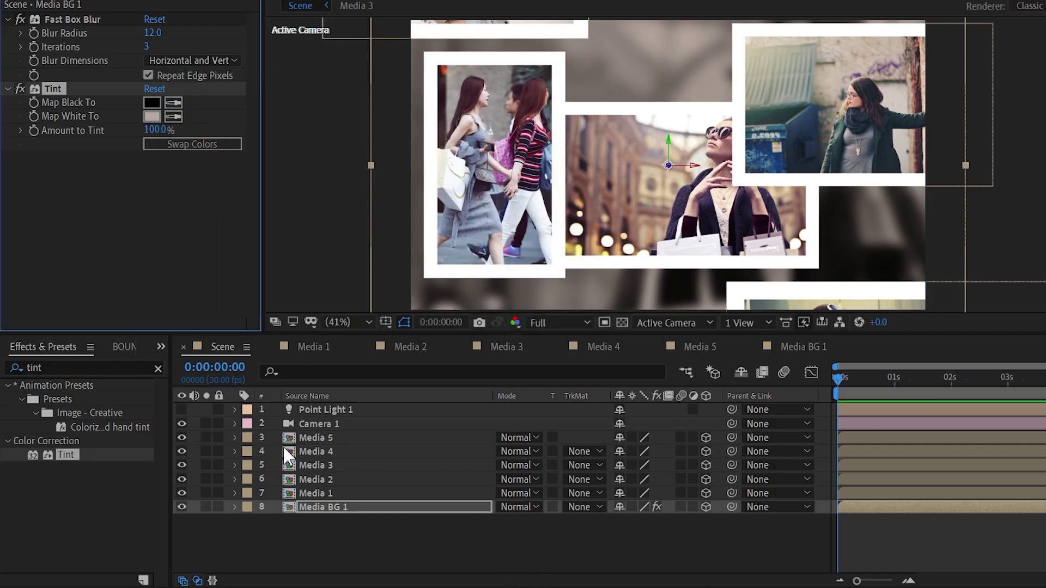
Step: Apply Camera Lens Blur to Media 5 with a blur radius of 25
click(320, 437)
click(159, 369)
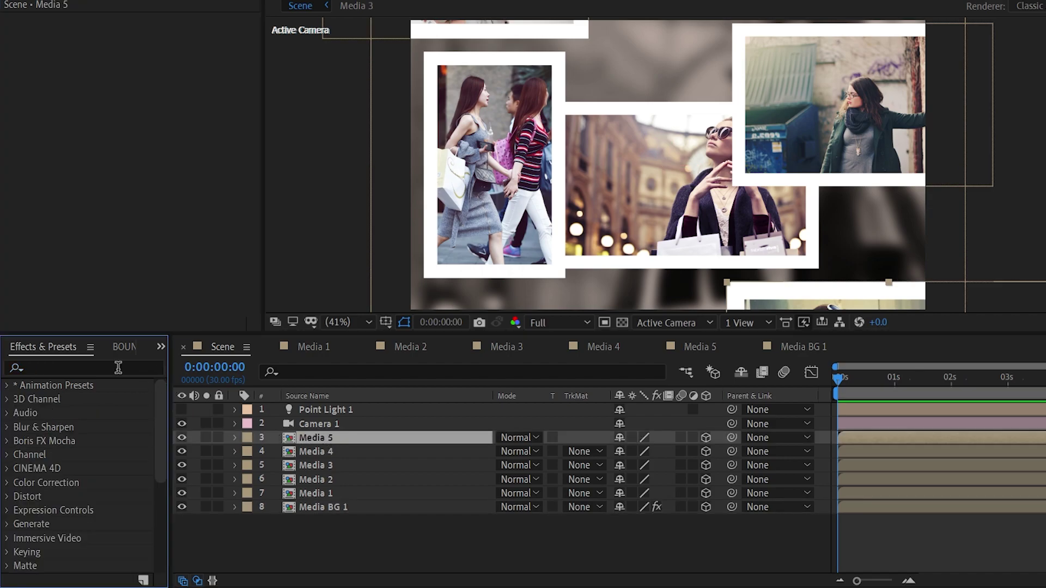
click(117, 369)
text(c)
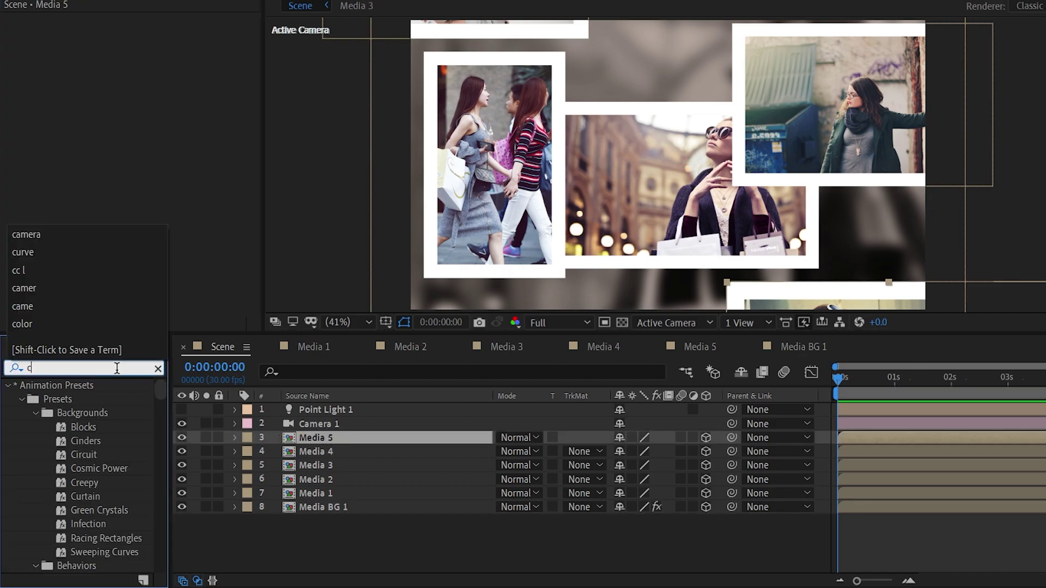
text(amer)
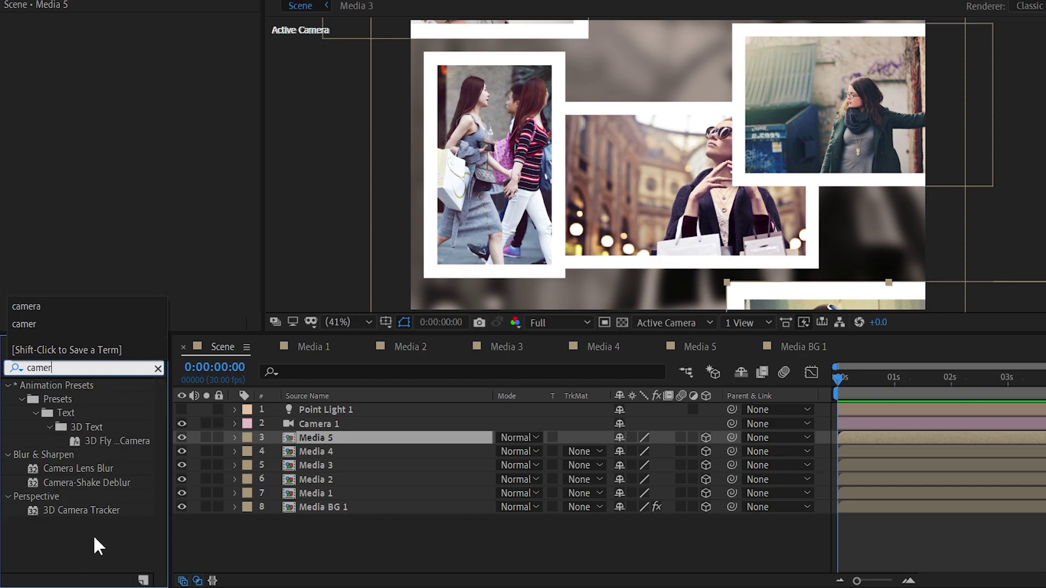
drag(77, 467, 369, 437)
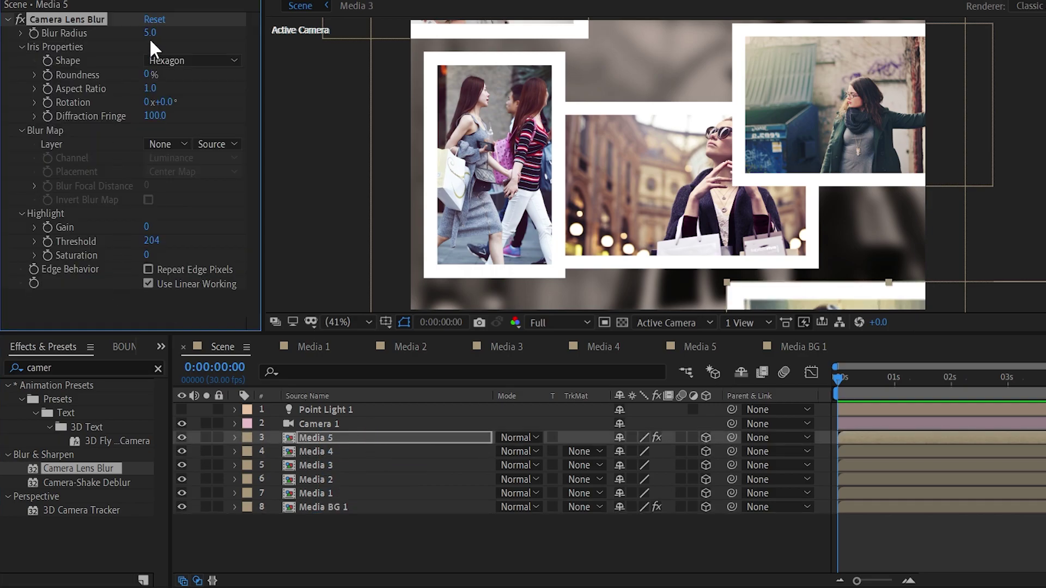
click(150, 34)
text(25)
key(Return)
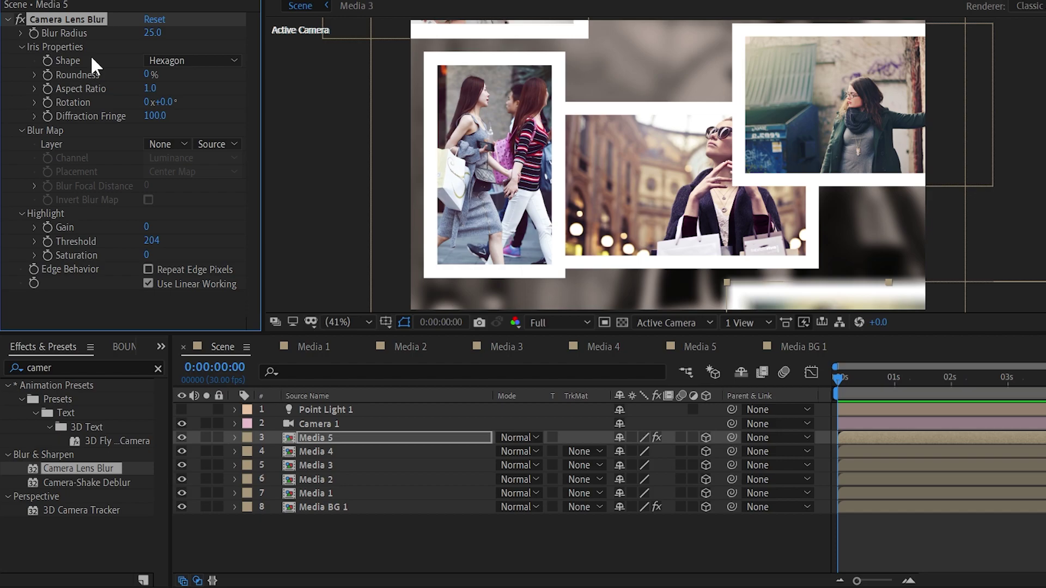
Step: Apply Camera Lens Blur to Media 4 with a blur radius of 20
click(354, 450)
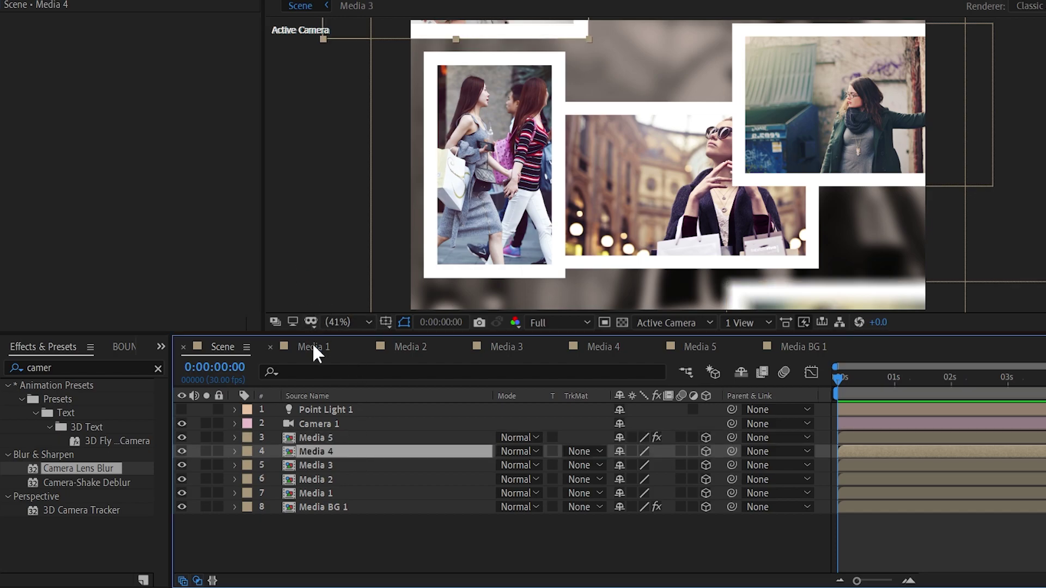
drag(313, 346, 293, 230)
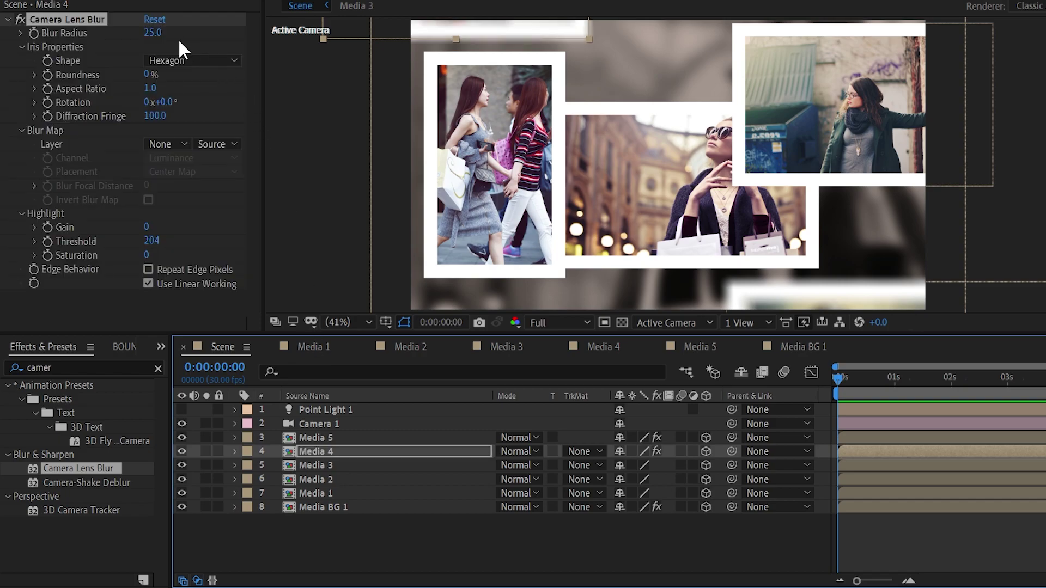
click(154, 33)
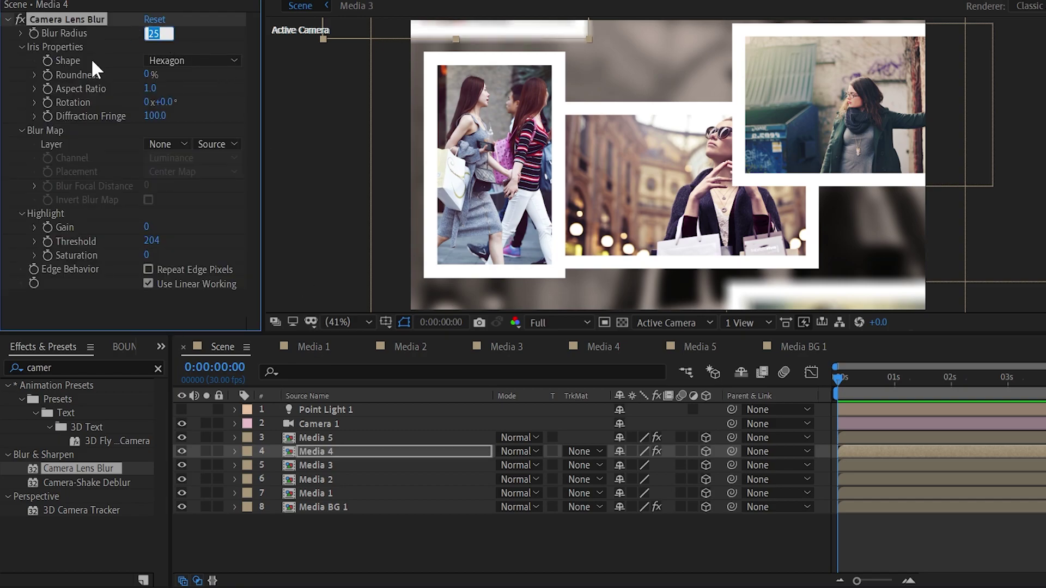
text(20)
key(Return)
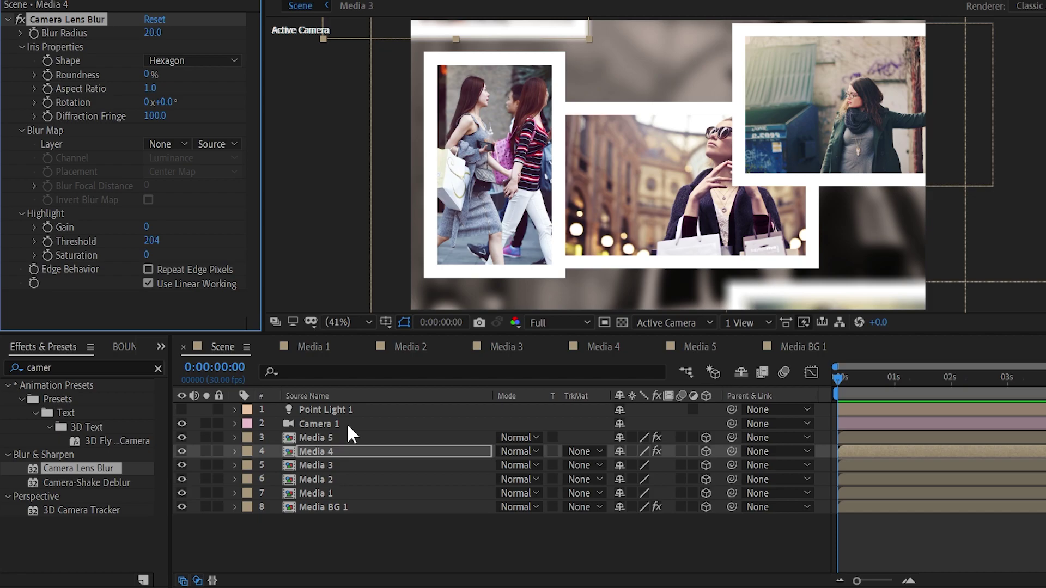
Step: Keyframe Camera 1's Y Position at 40 by entering 540-500
click(360, 426)
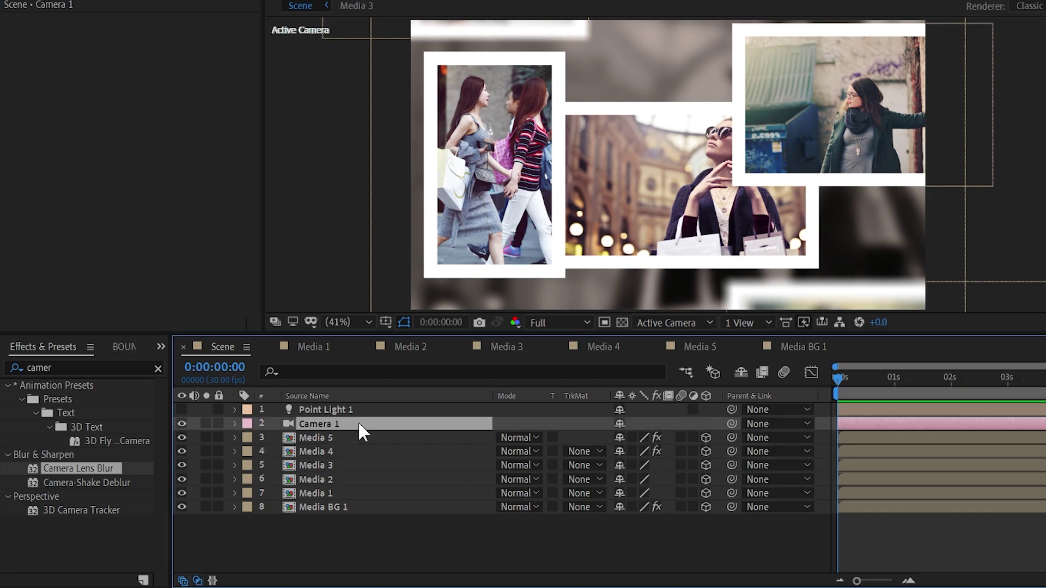
key(p)
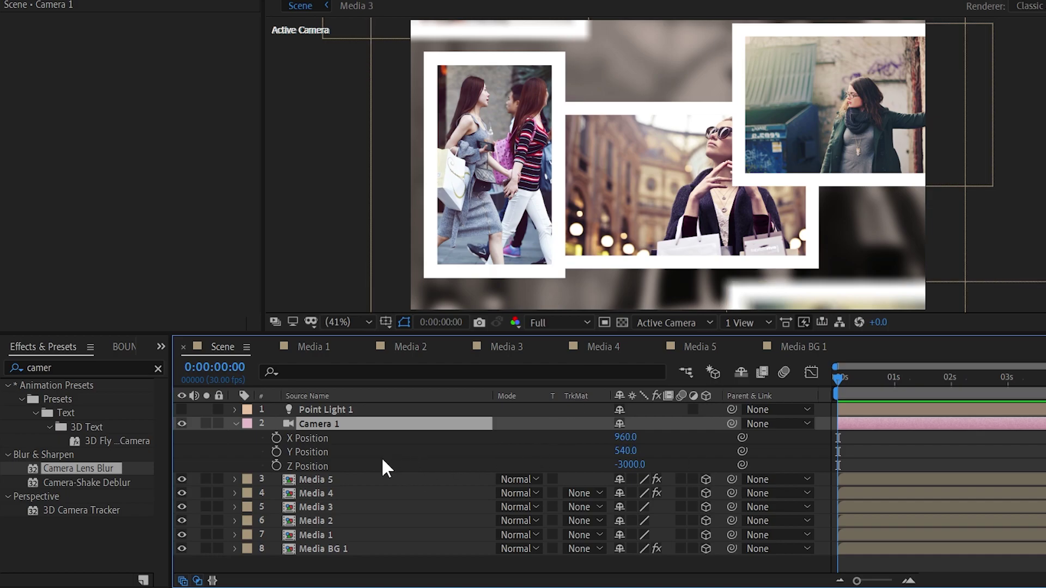
click(277, 452)
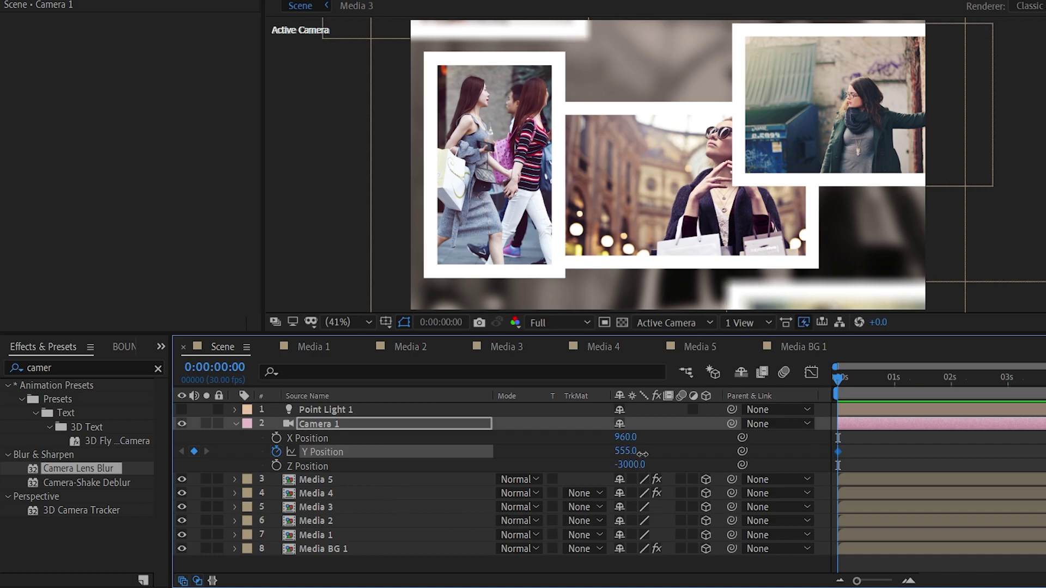
mouse_move(627, 451)
mouse_down()
mouse_move(655, 455)
mouse_move(581, 467)
mouse_up()
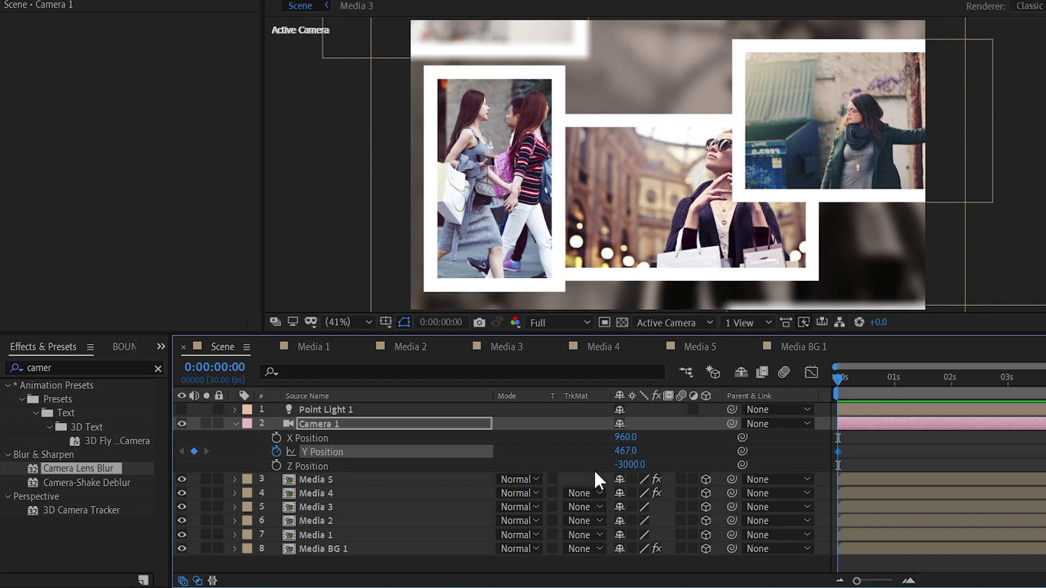
key(ctrl+z)
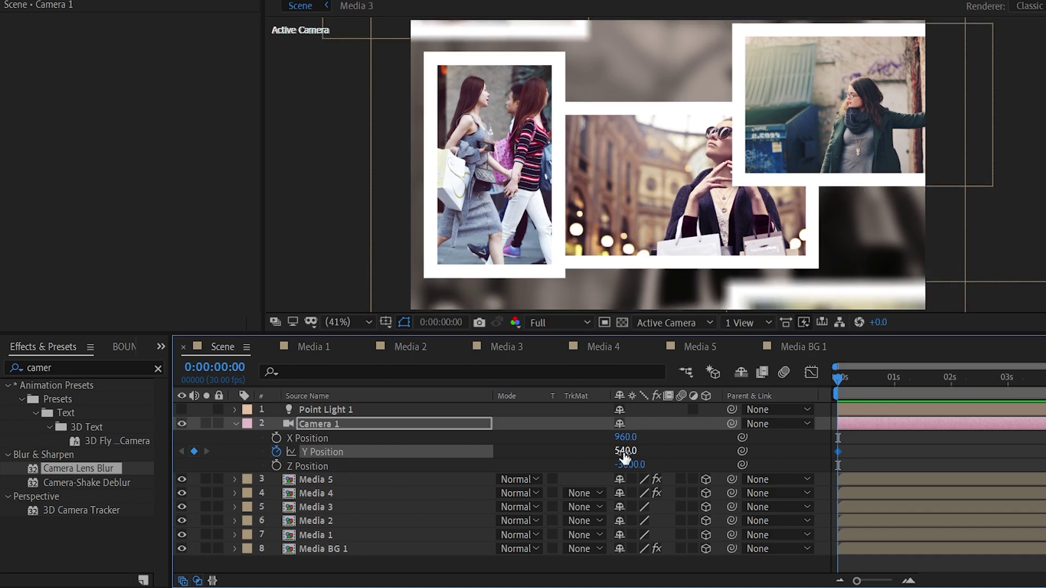
click(625, 452)
key(Right)
text(-500)
key(Return)
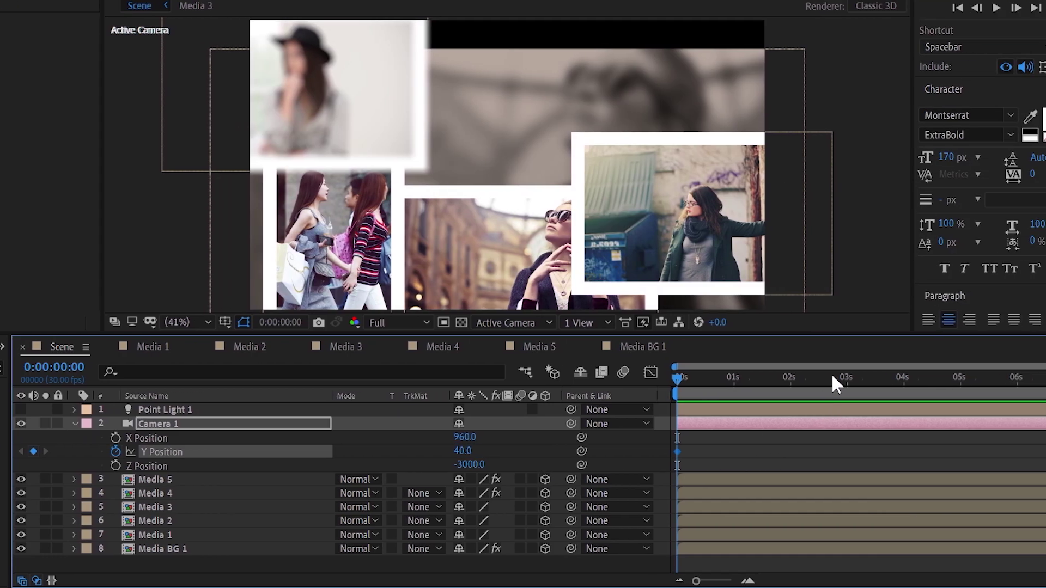
Step: Key Camera 1's Y Position to 640 (540+100) at the last frame and preview the move
drag(831, 374, 1030, 376)
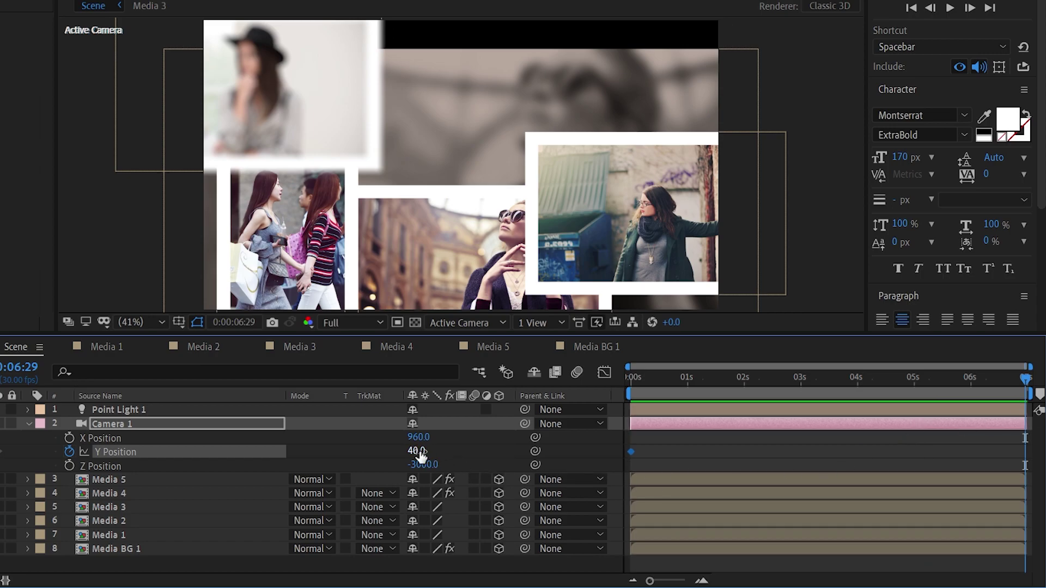
click(416, 451)
text(540)
text(+10)
text(0)
key(Return)
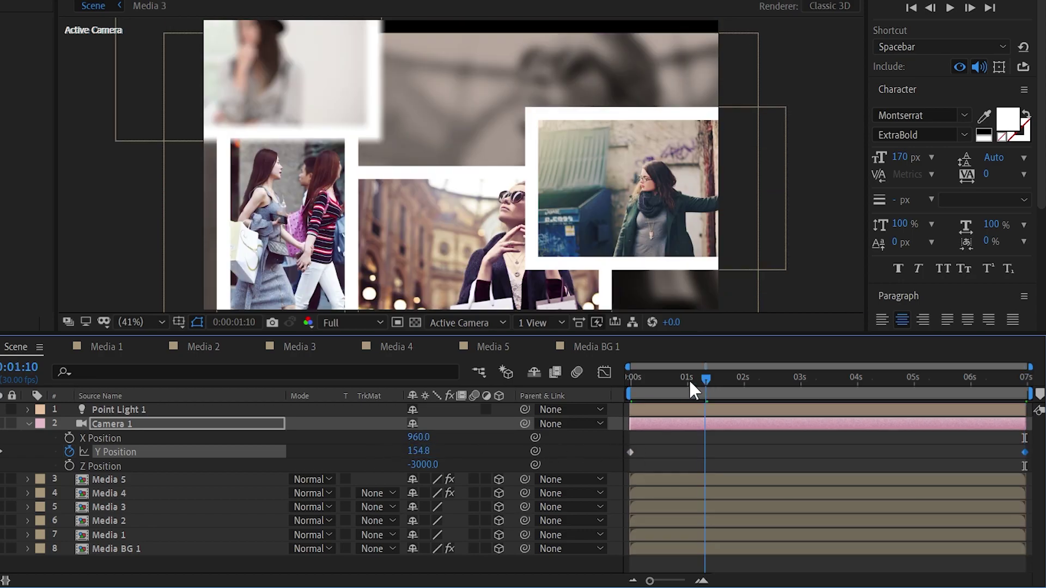
mouse_move(701, 377)
mouse_down()
mouse_move(620, 385)
mouse_move(1026, 392)
mouse_up()
key(space)
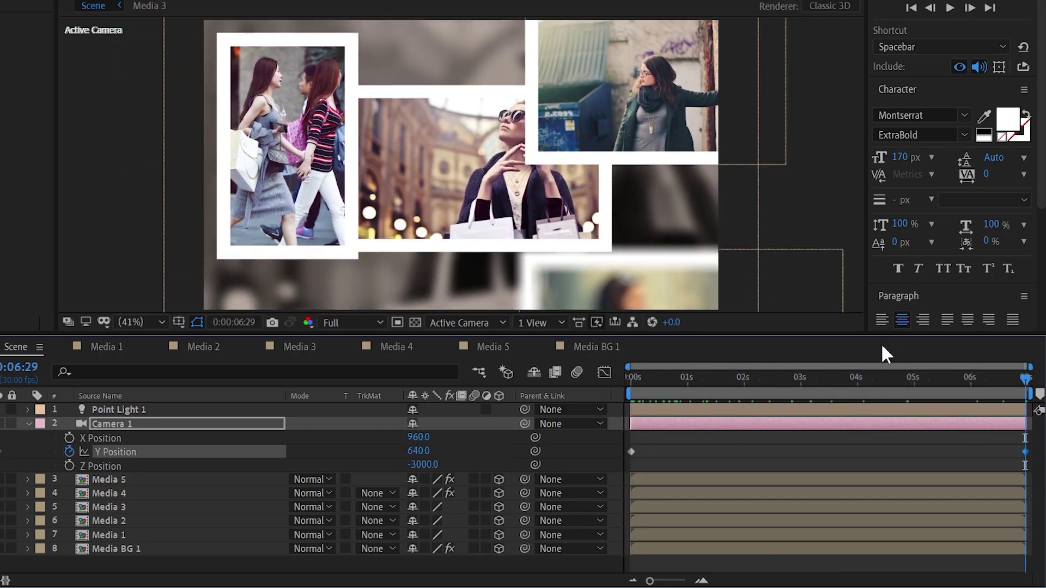
Step: At 25% viewer zoom, move Media BG 1 up and scale it to cover the frame
key(comma)
key(comma)
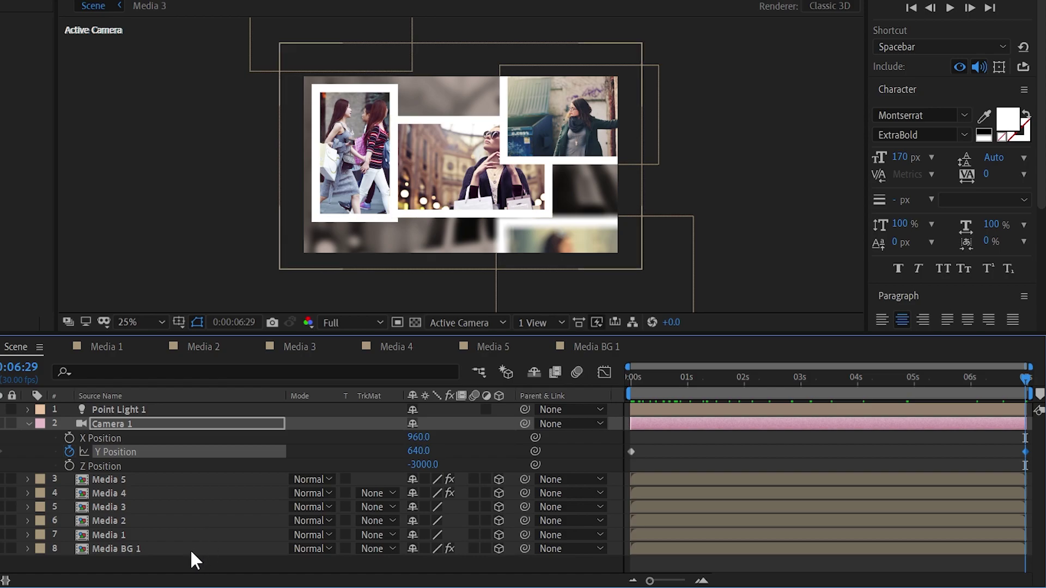
click(191, 550)
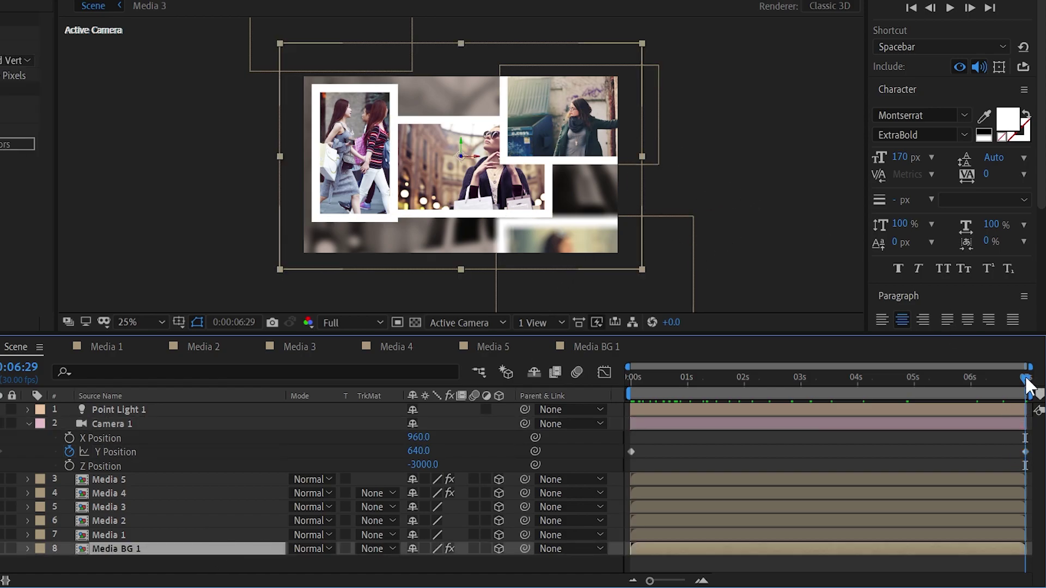
drag(1027, 379, 601, 375)
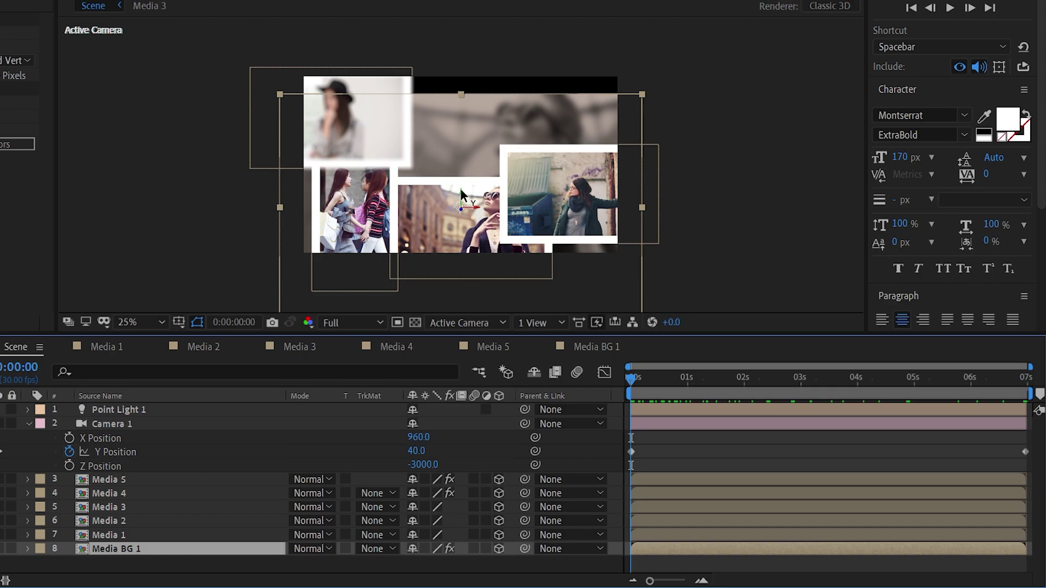
drag(462, 192, 462, 184)
drag(461, 170, 465, 159)
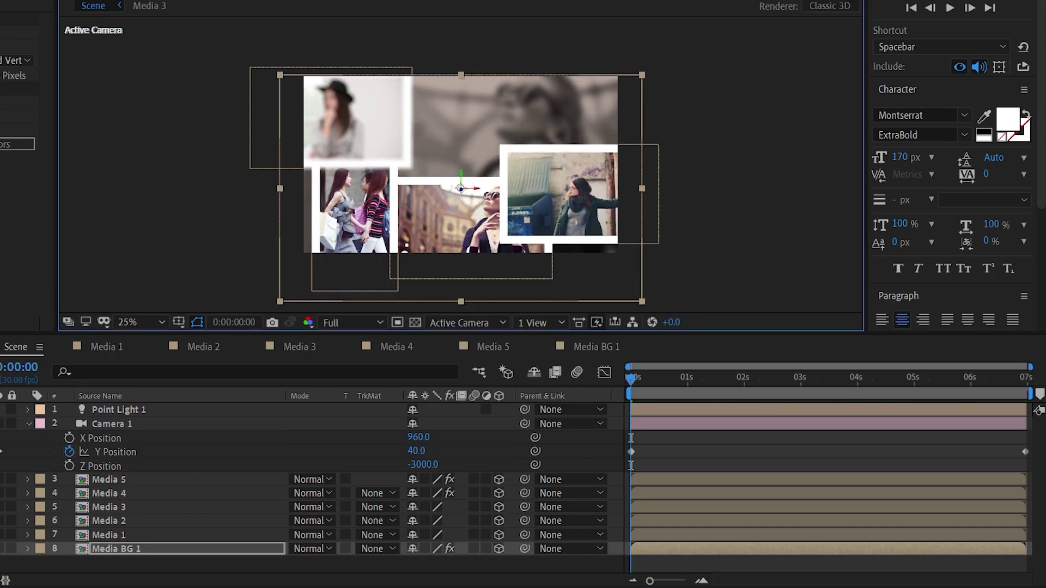
drag(989, 392, 1026, 382)
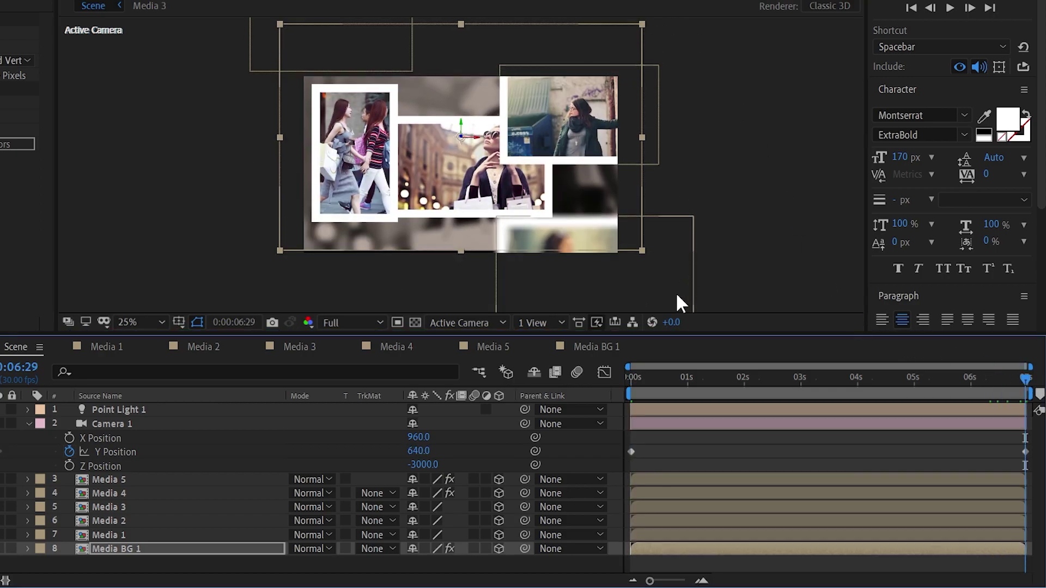
drag(642, 251, 648, 259)
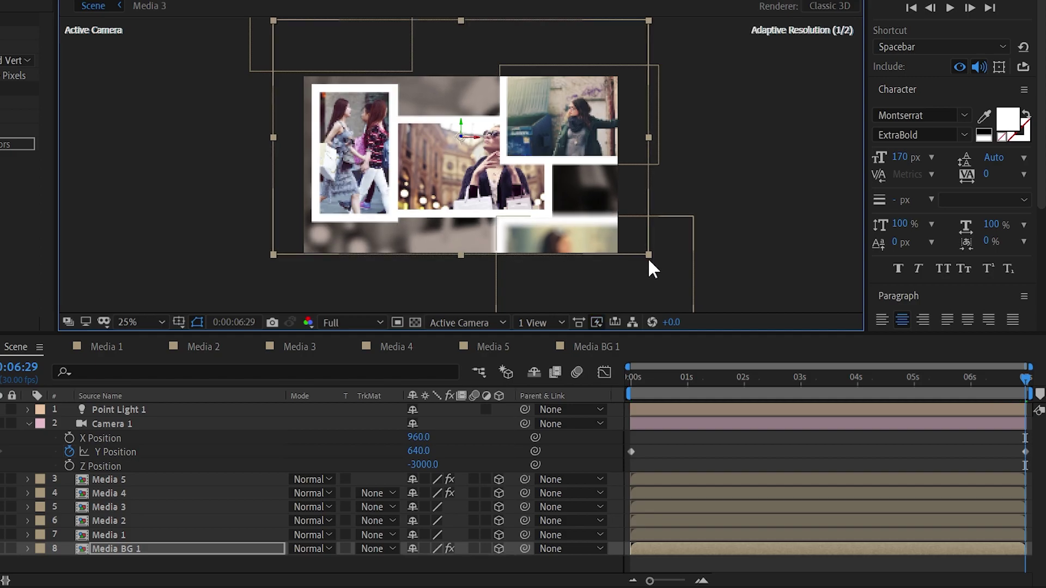
drag(990, 384, 925, 420)
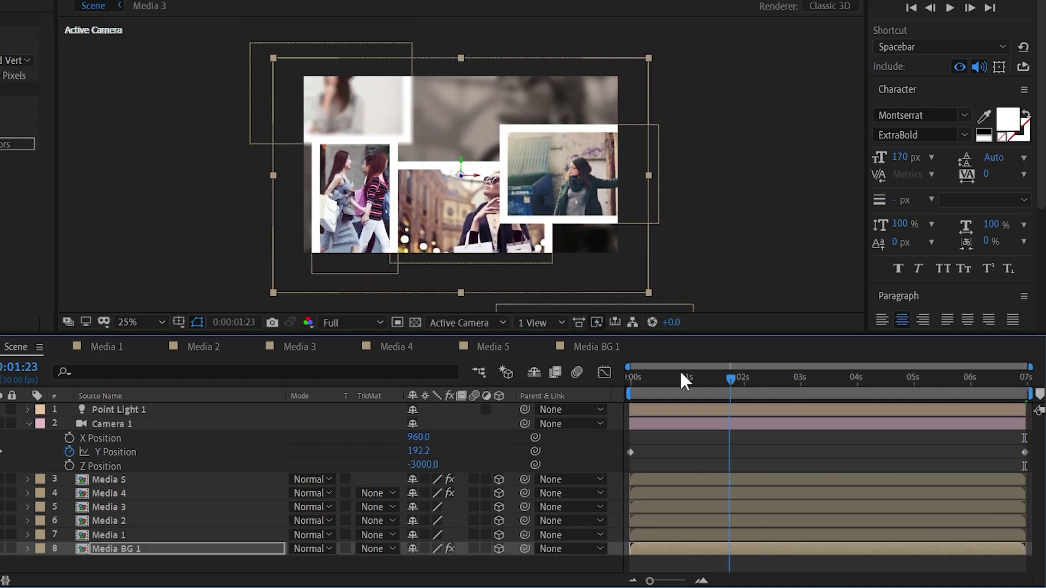
key(End)
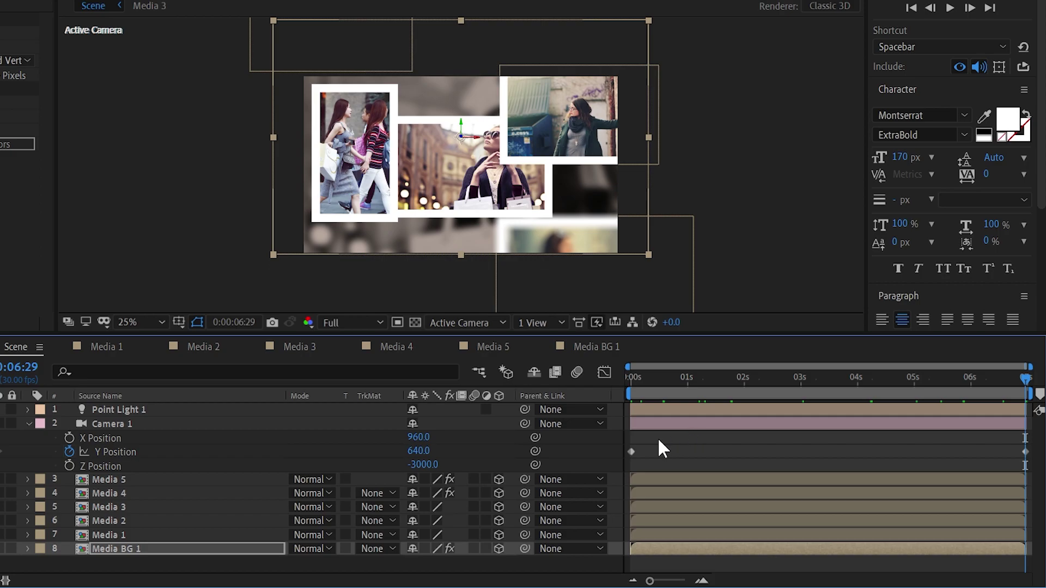
Step: Show Camera 1's Y Position keyframes as a value graph in the Graph Editor
click(222, 457)
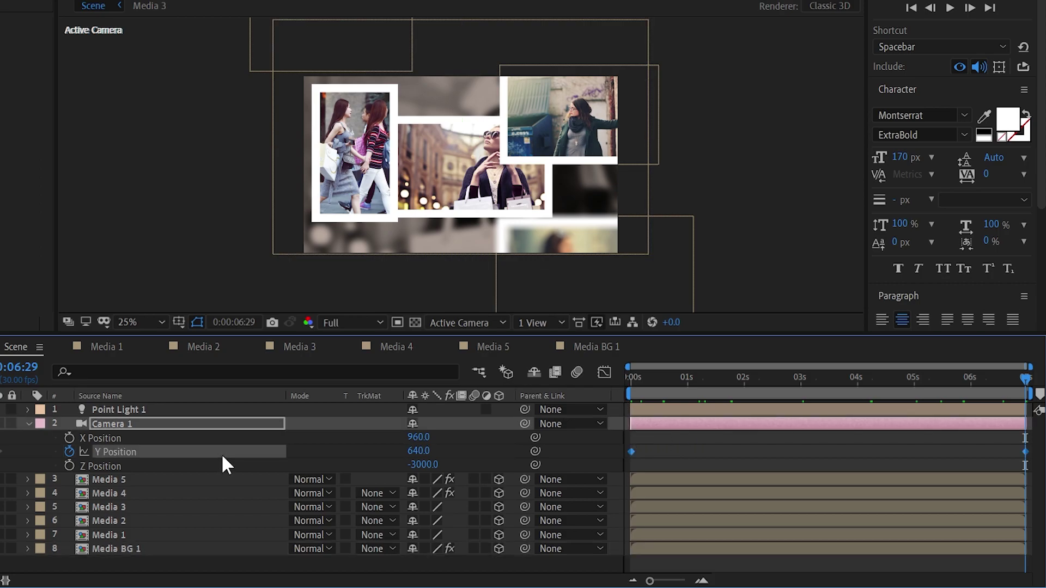
click(604, 372)
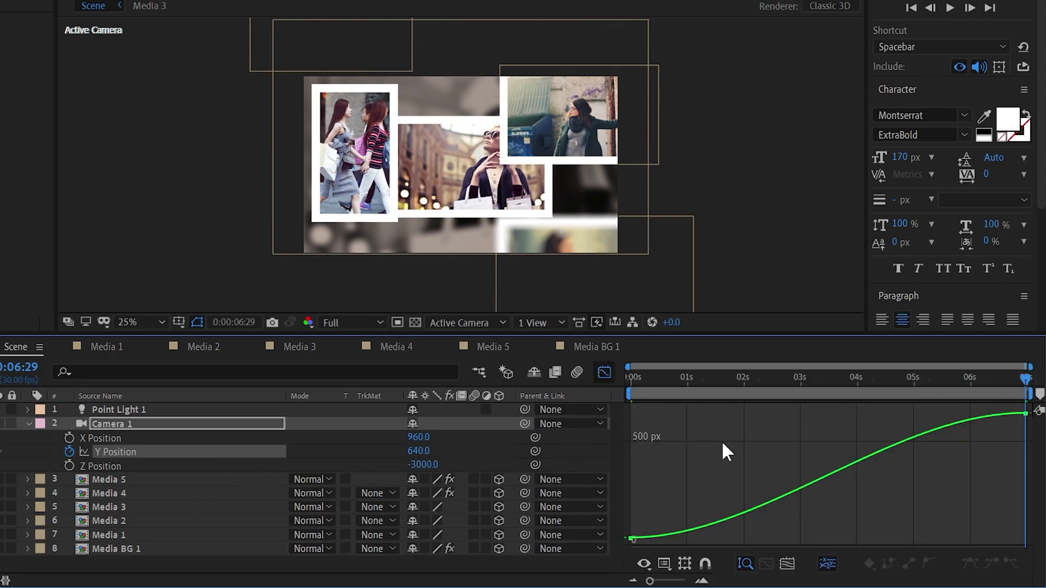
click(665, 564)
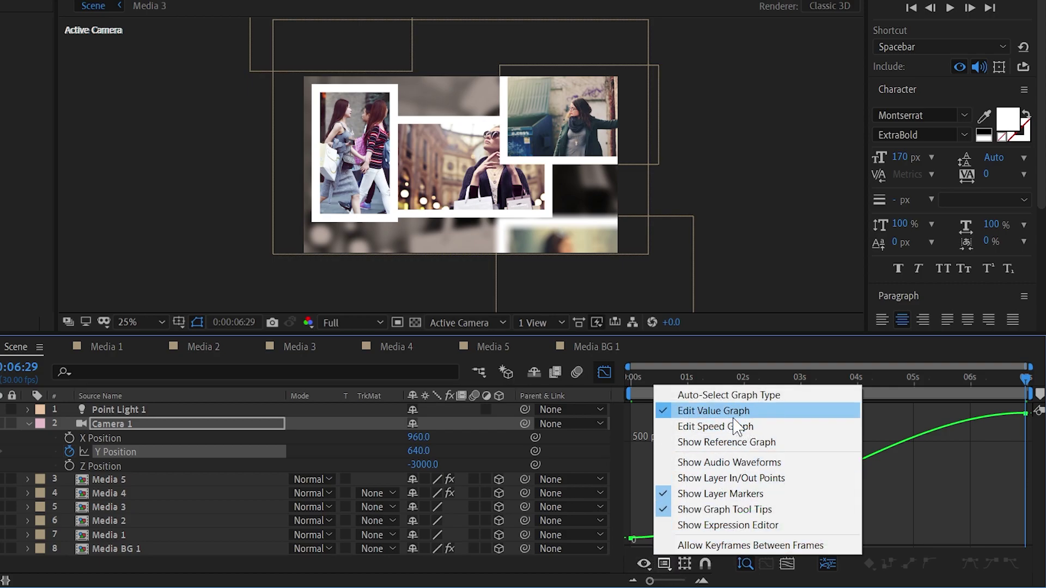
click(664, 564)
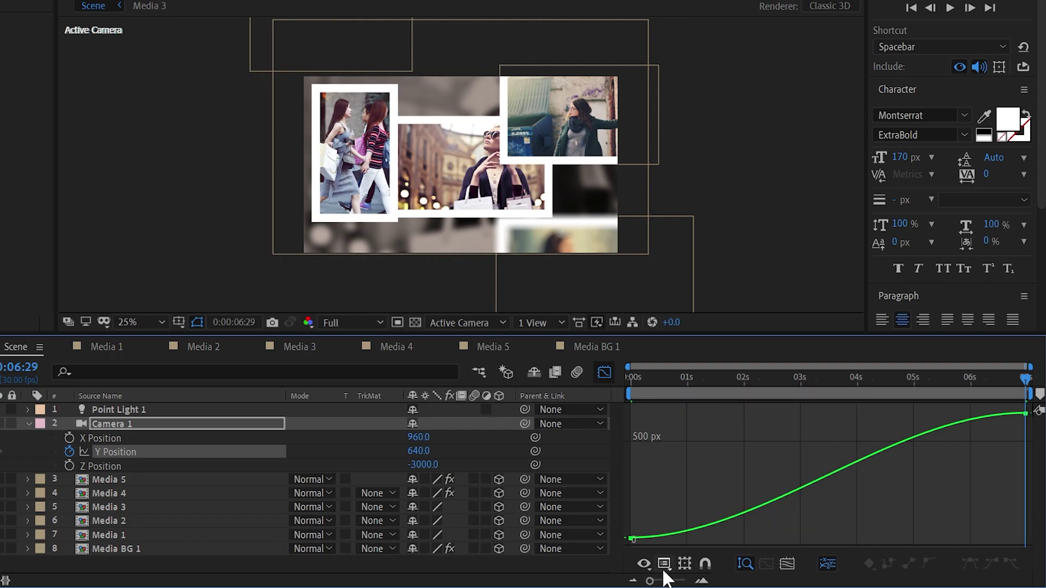
Step: Drag the Bezier handles so Y Position climbs steeply, then eases slowly into 640
click(632, 539)
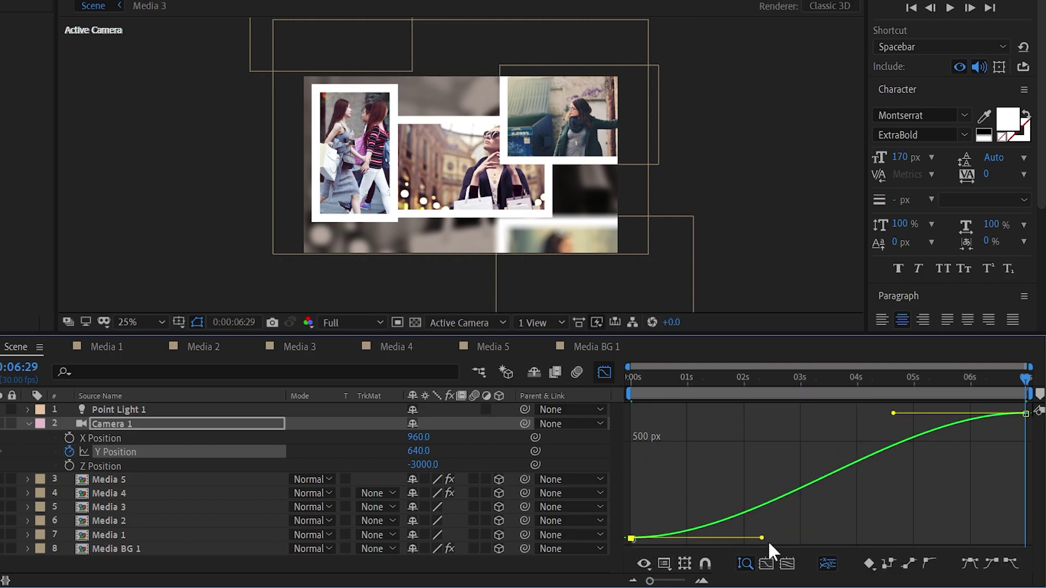
mouse_move(762, 538)
mouse_down()
mouse_move(668, 436)
mouse_move(629, 427)
mouse_up()
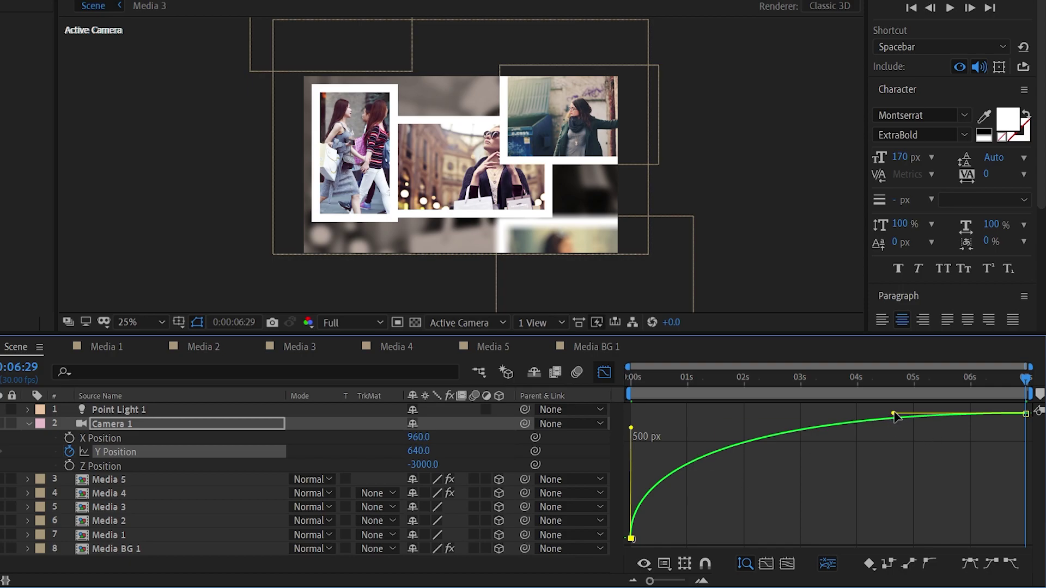
drag(894, 414, 684, 430)
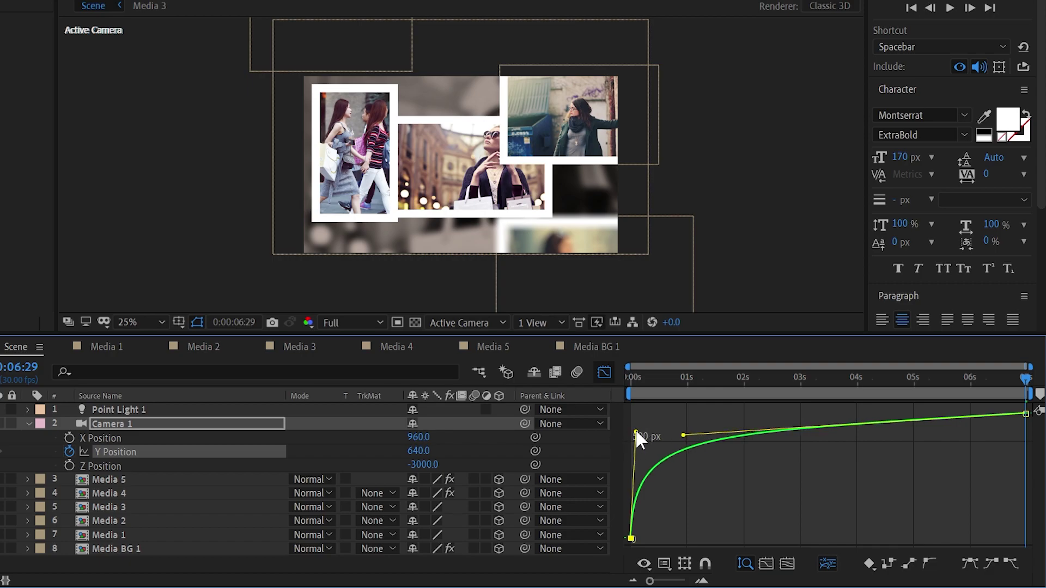
drag(631, 429, 655, 436)
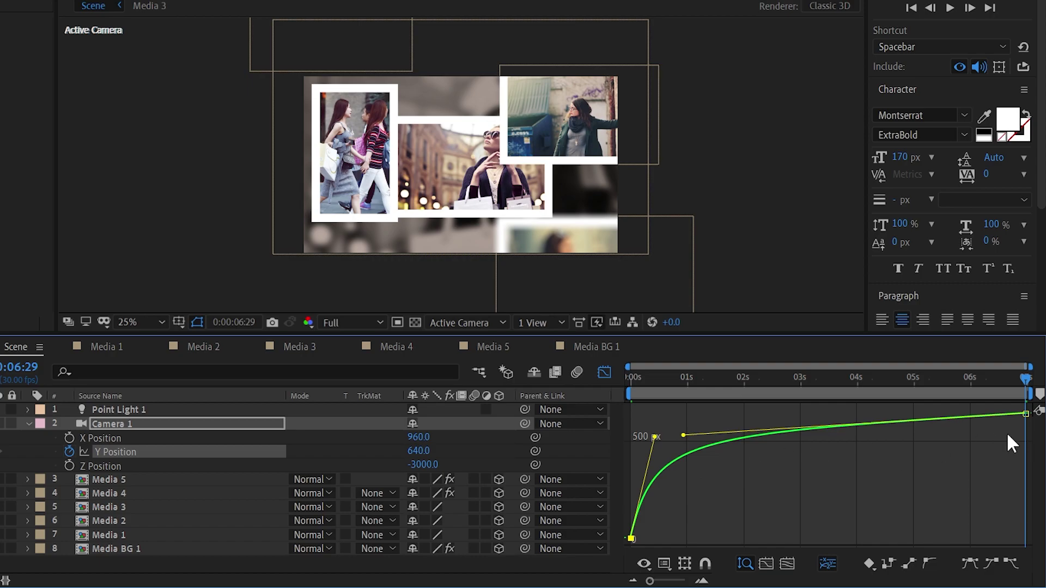
drag(779, 376, 597, 385)
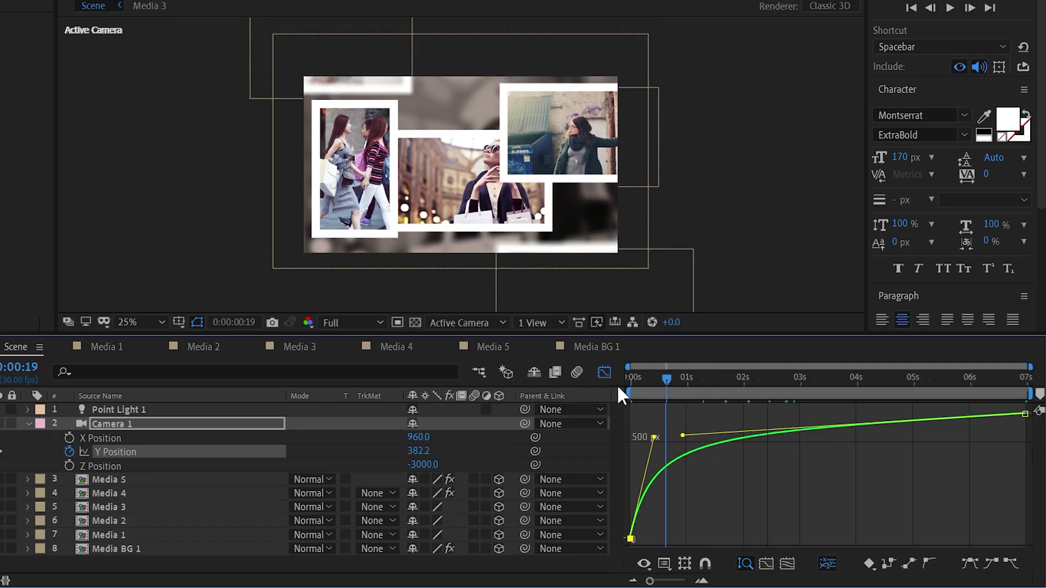
Step: Play the eased camera move, stop near two seconds, and return to layer bars
key(space)
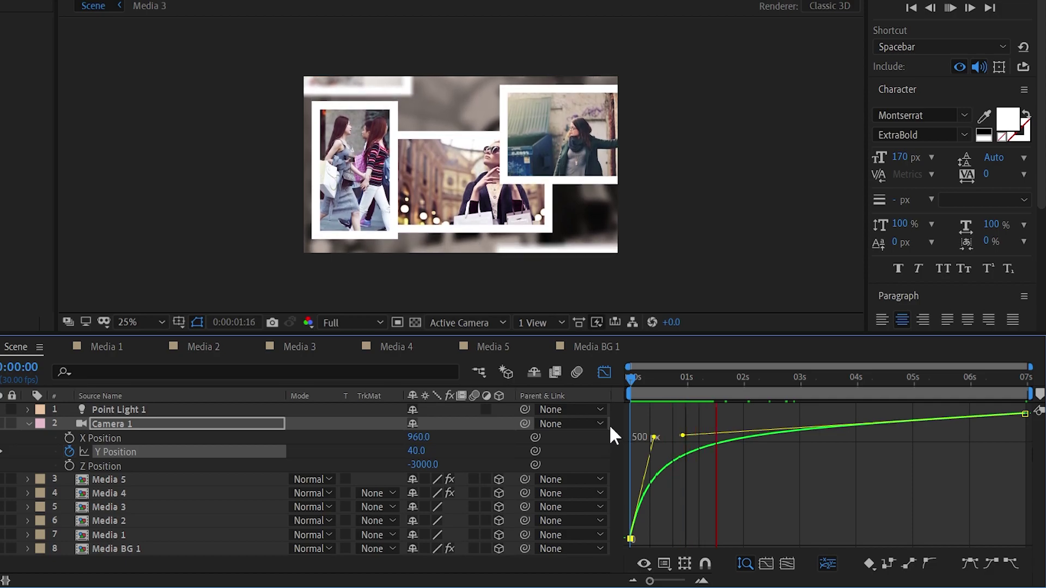
mouse_move(742, 442)
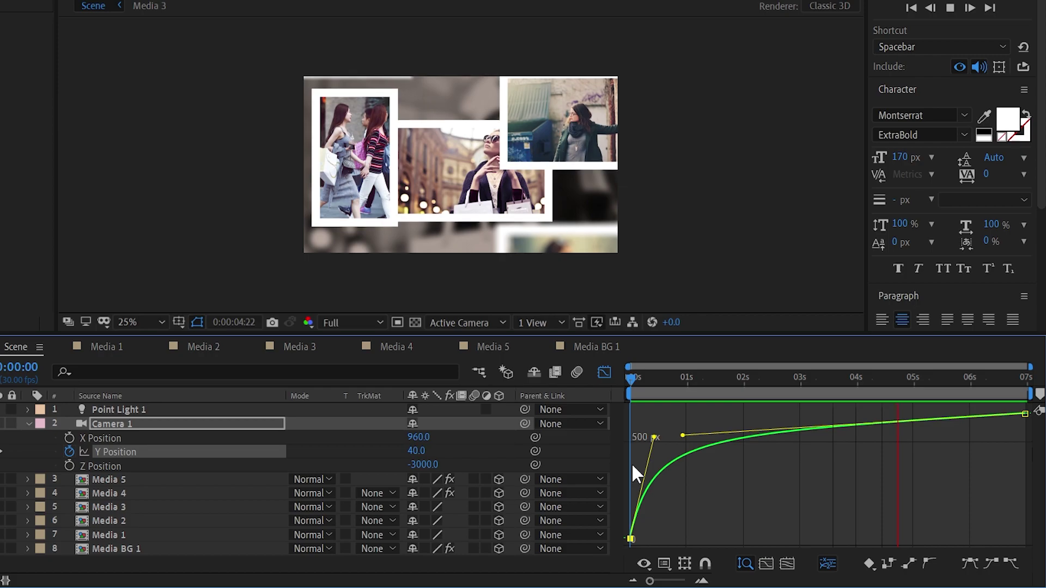
click(747, 377)
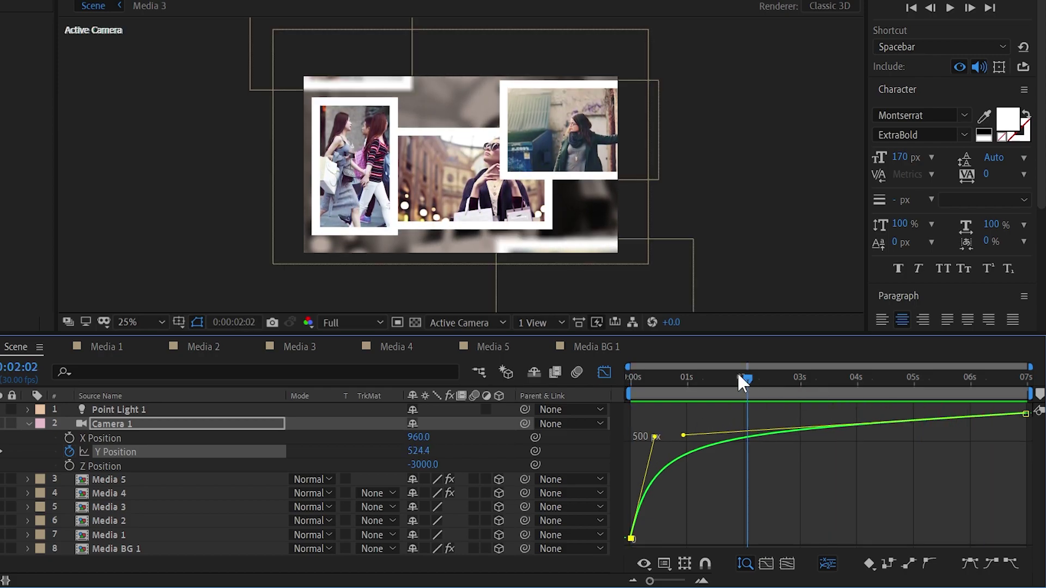
click(604, 372)
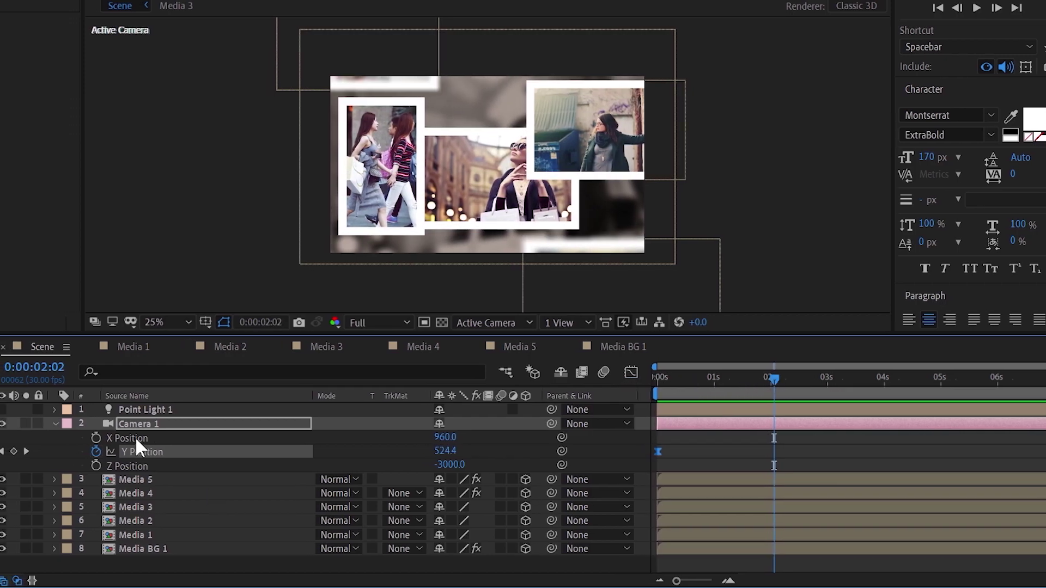
Step: Turn on Point Light 1, zoom the viewer to 50%, and set preview resolution to Half
click(70, 424)
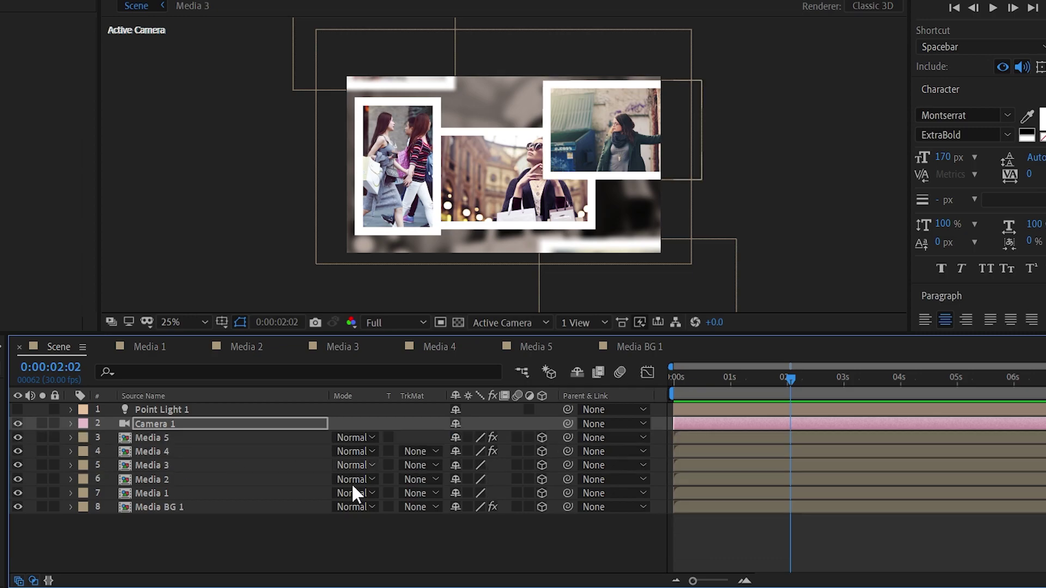
click(18, 409)
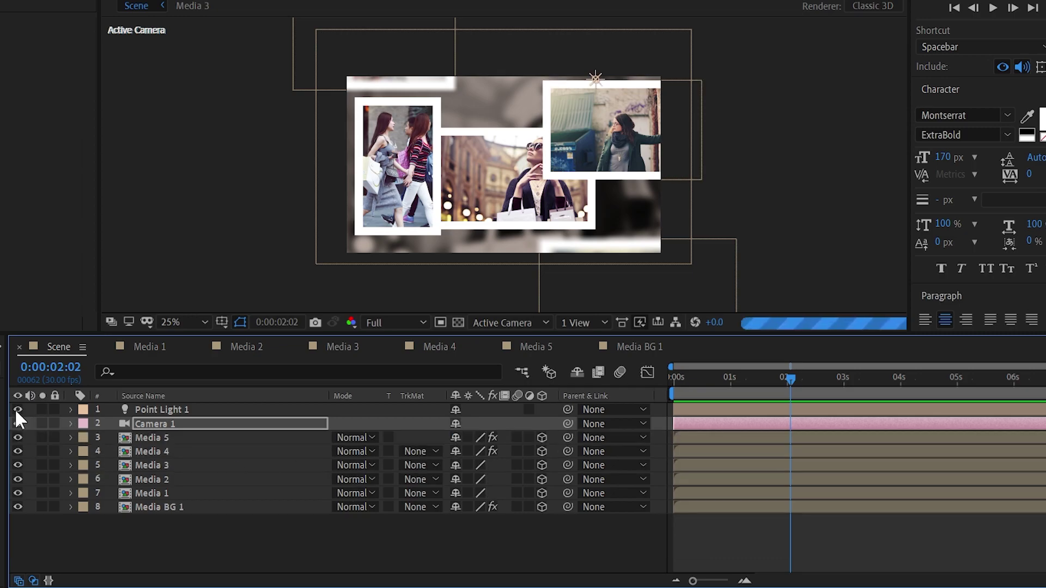
key(period)
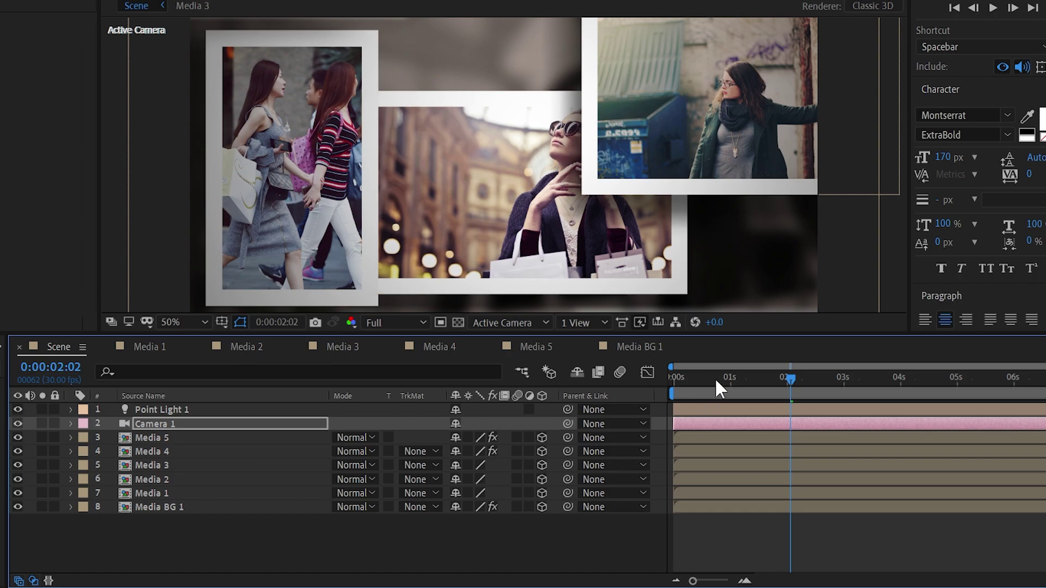
click(685, 378)
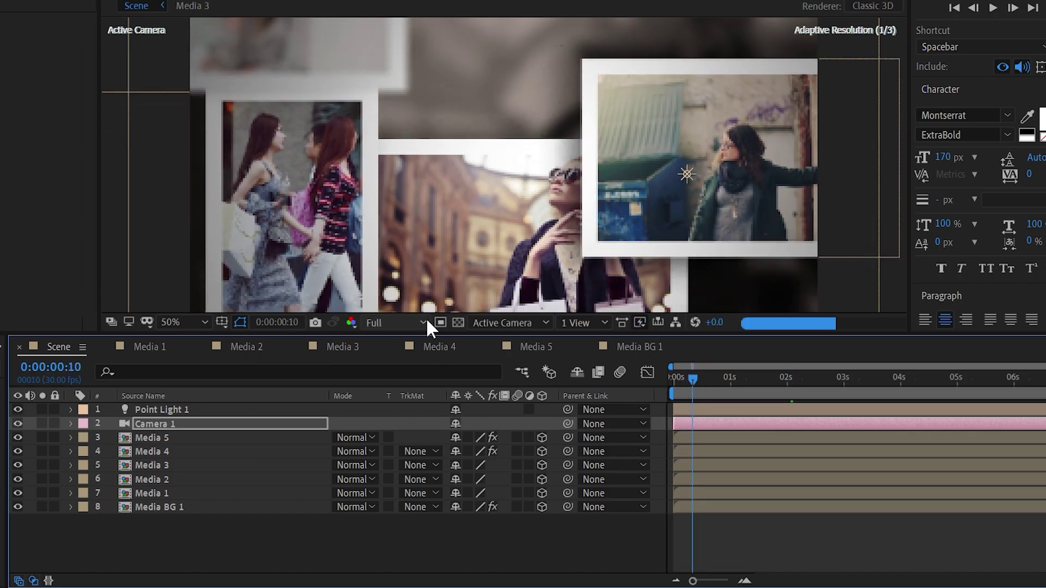
click(423, 321)
click(399, 376)
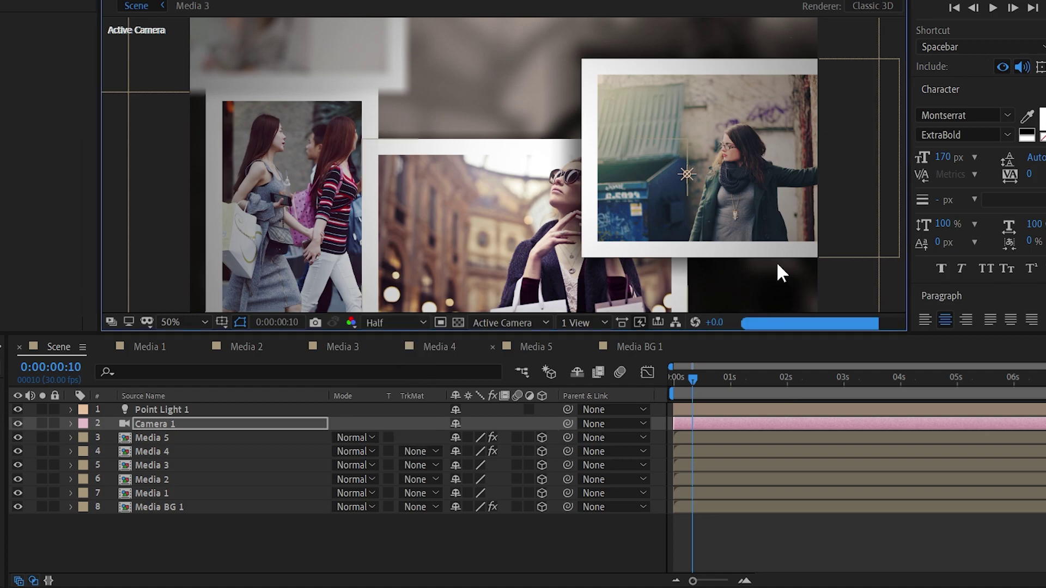
click(956, 7)
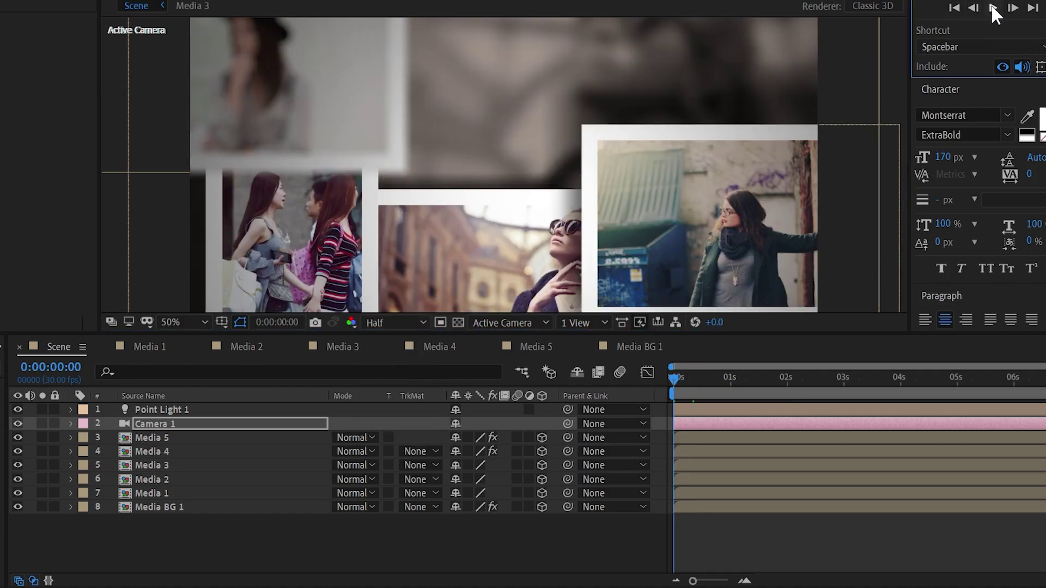
click(993, 8)
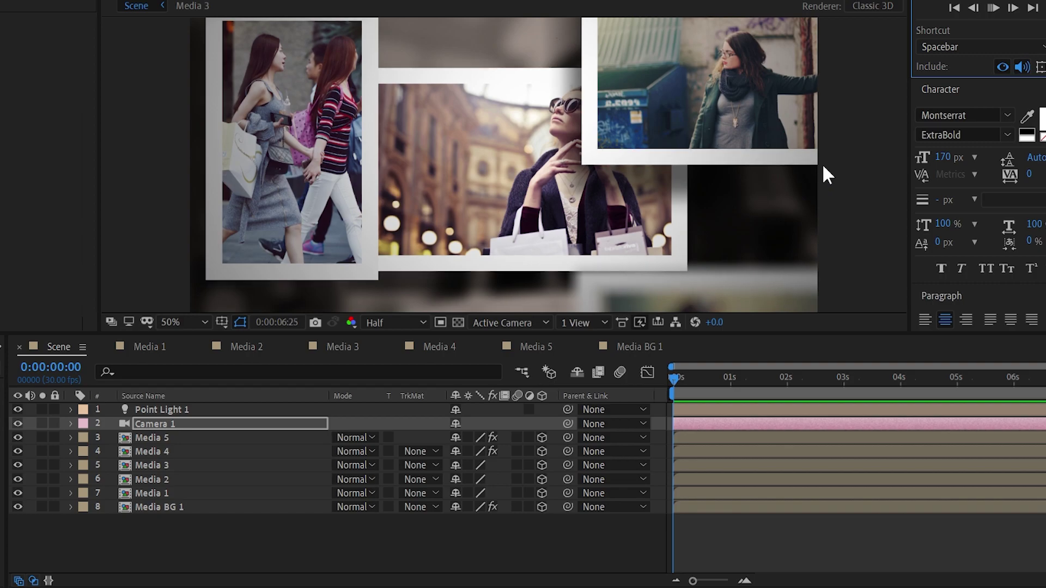
key(space)
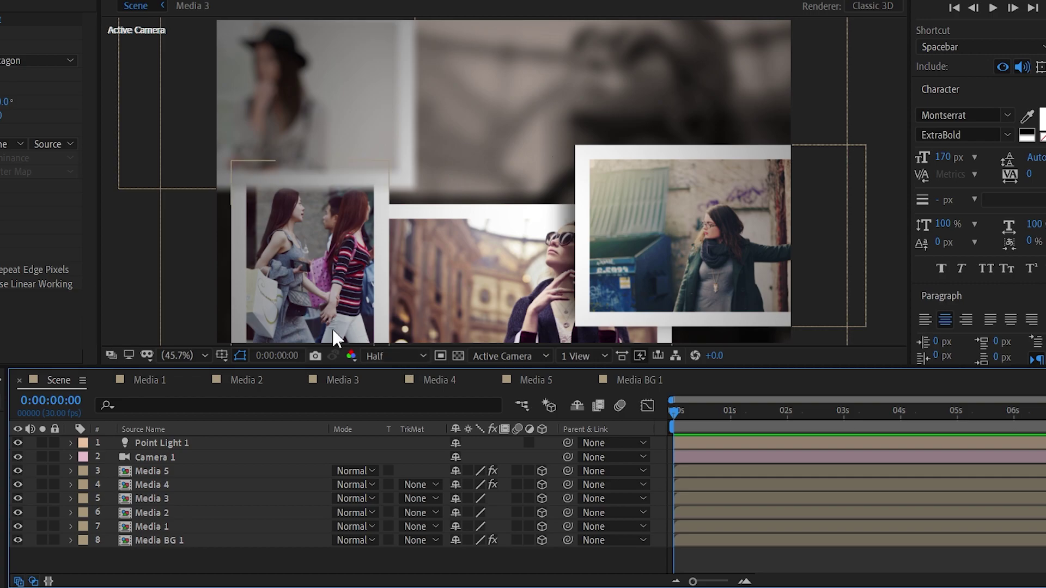
click(994, 7)
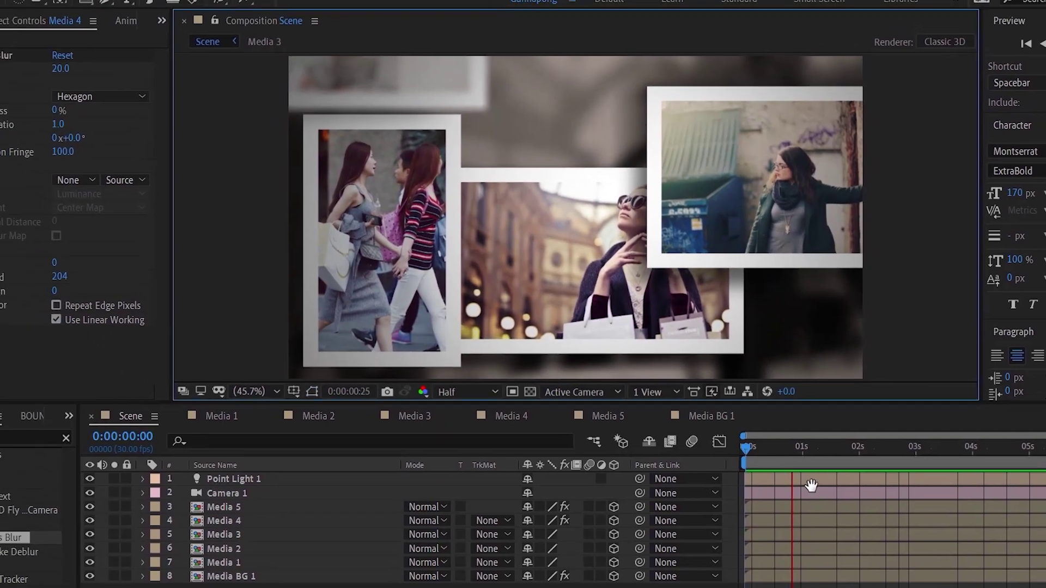
key(space)
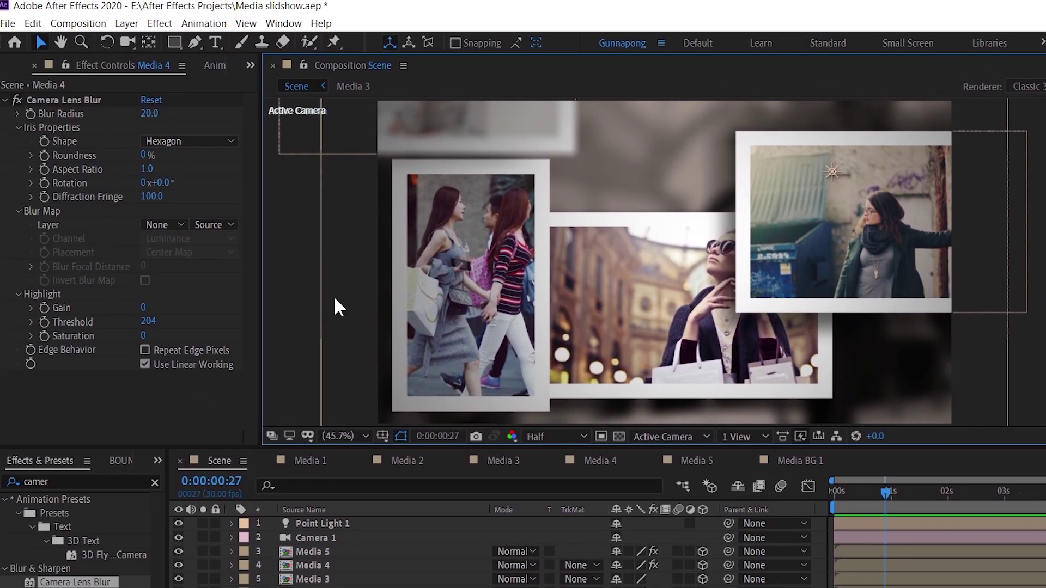
Step: Save the Media slideshow.aep project with File > Save
click(9, 25)
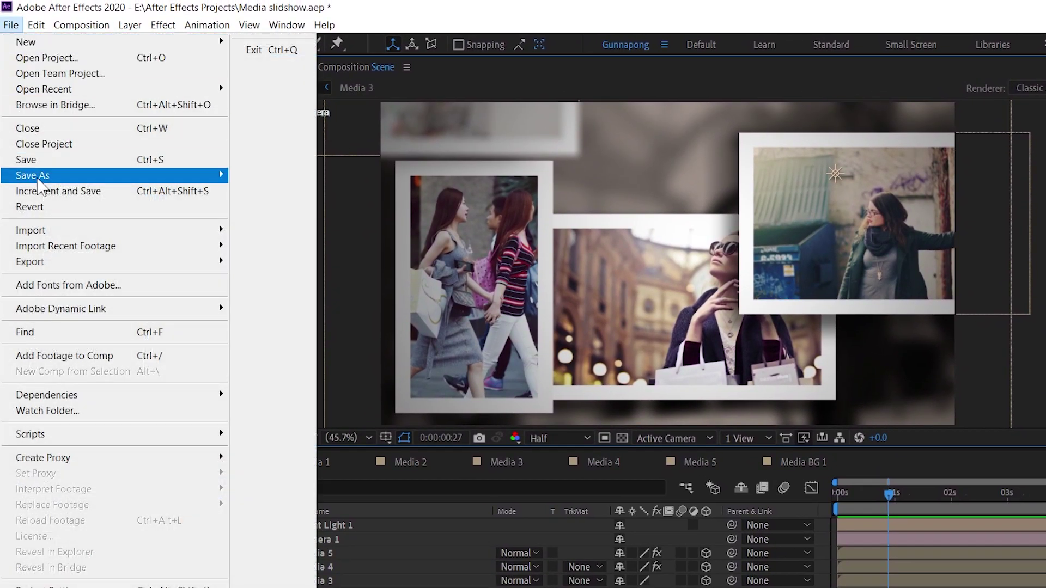
click(54, 159)
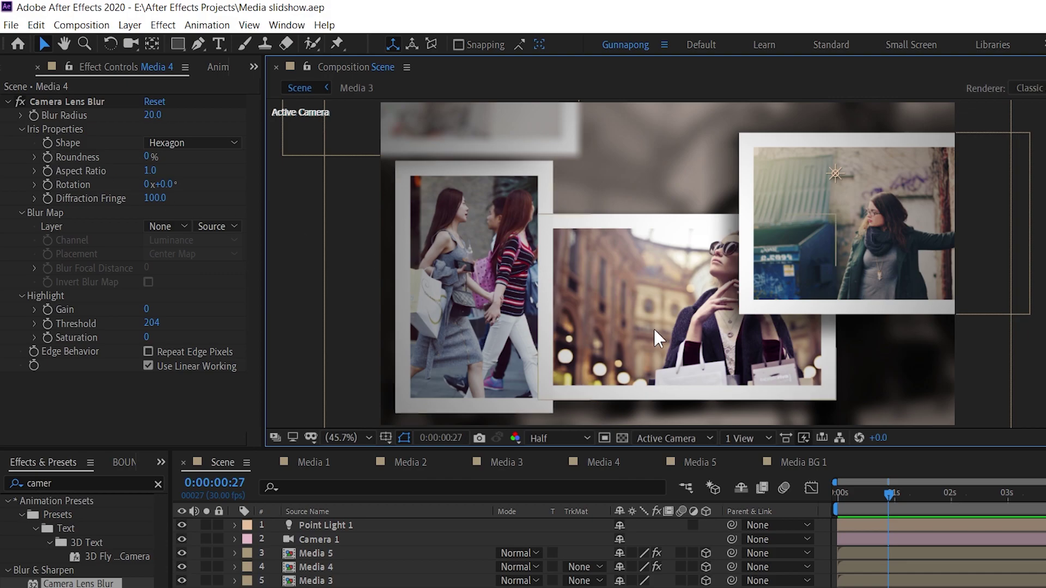